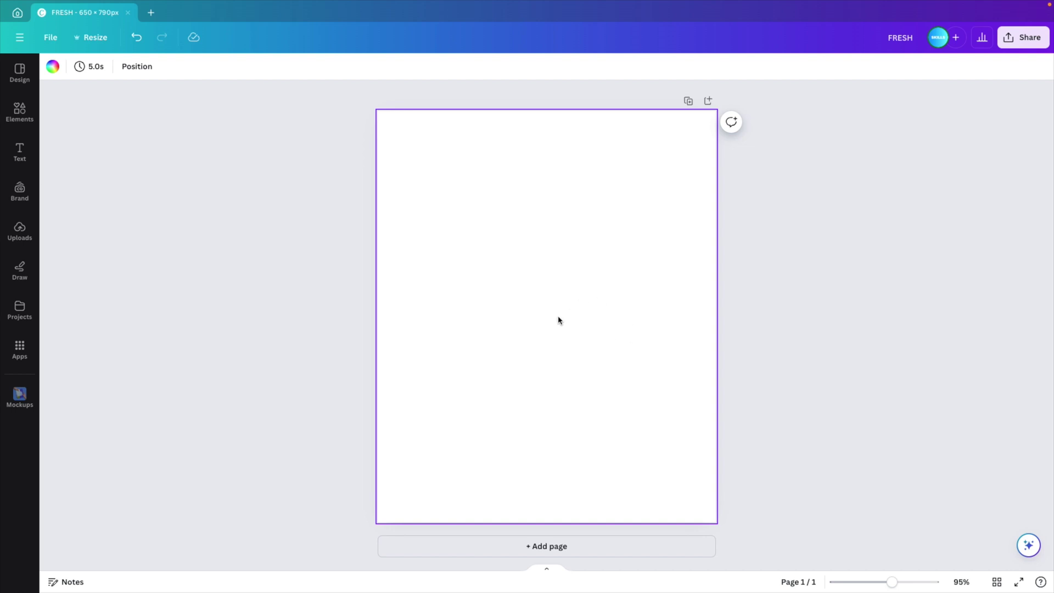
# Step: Set the blank page's background to the red brand colour #ff0558
pyautogui.click(53, 66)
pyautogui.click(155, 218)
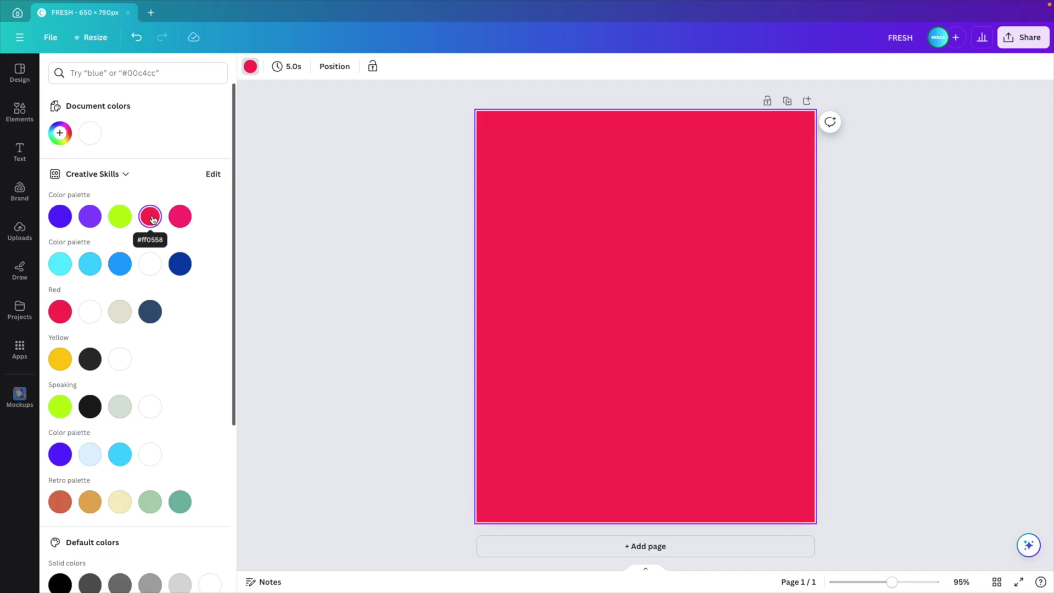
pyautogui.click(398, 320)
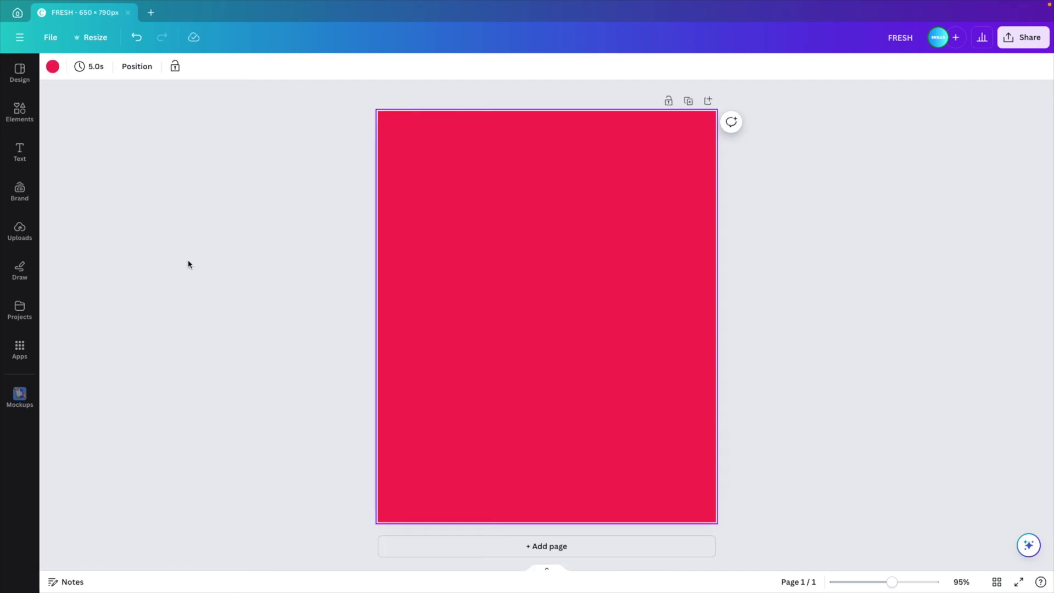
# Step: Add a brand-style title text box reading FRESH and show the rulers around the page
pyautogui.click(19, 152)
pyautogui.click(109, 156)
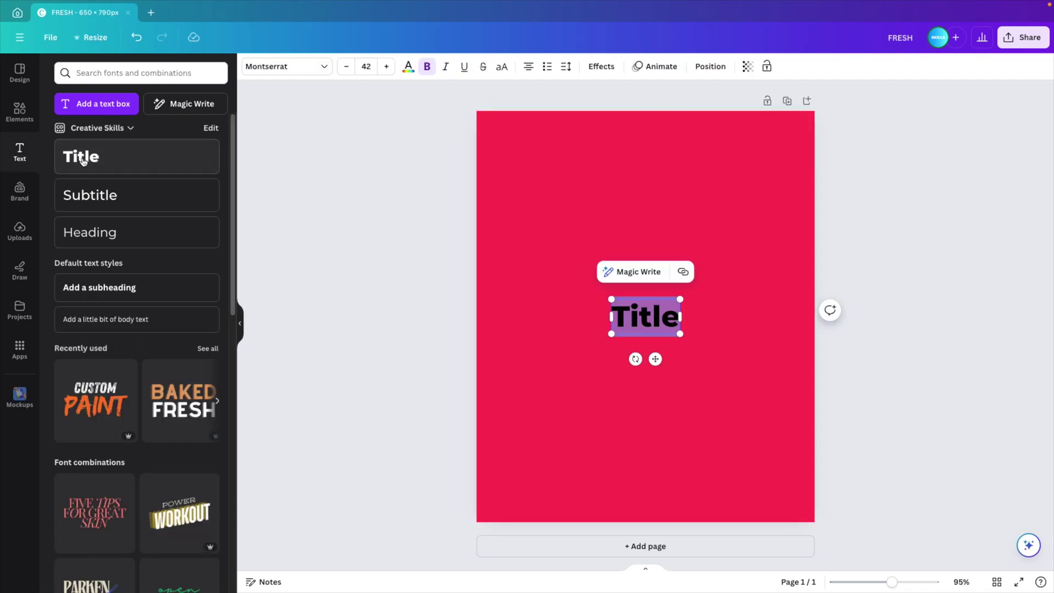
pyautogui.click(256, 323)
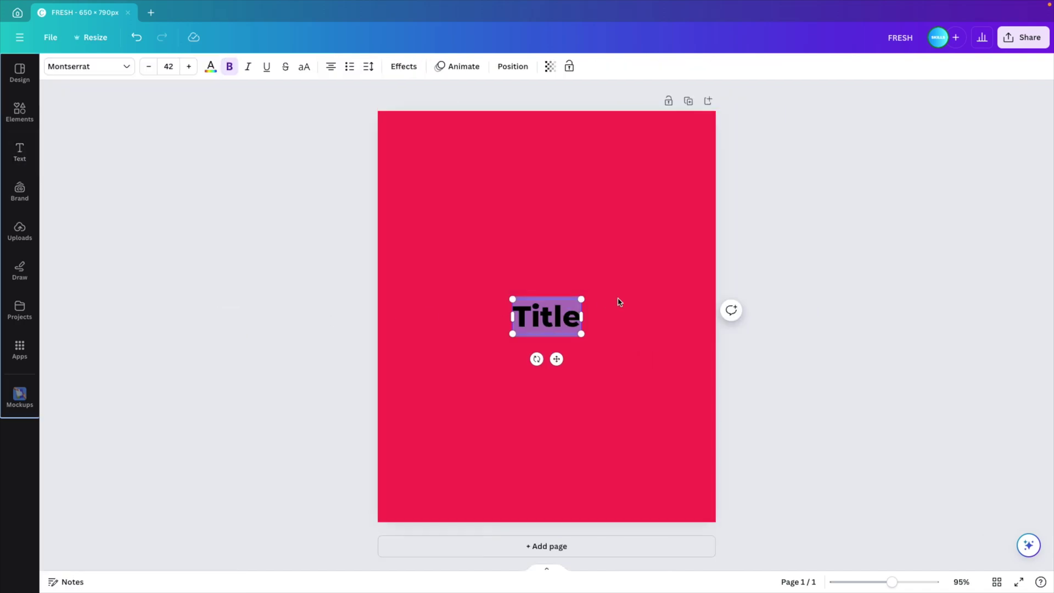
pyautogui.hotkey('shift', 'r')
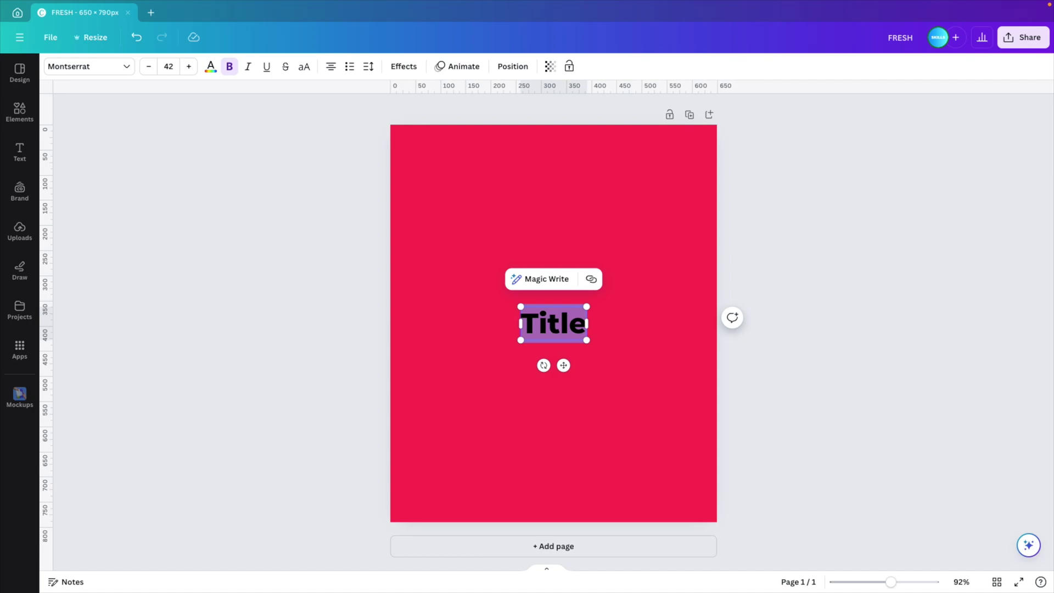
pyautogui.write('FRESH')
# Step: Change the font of the FRESH title to Anton
pyautogui.doubleClick(579, 313)
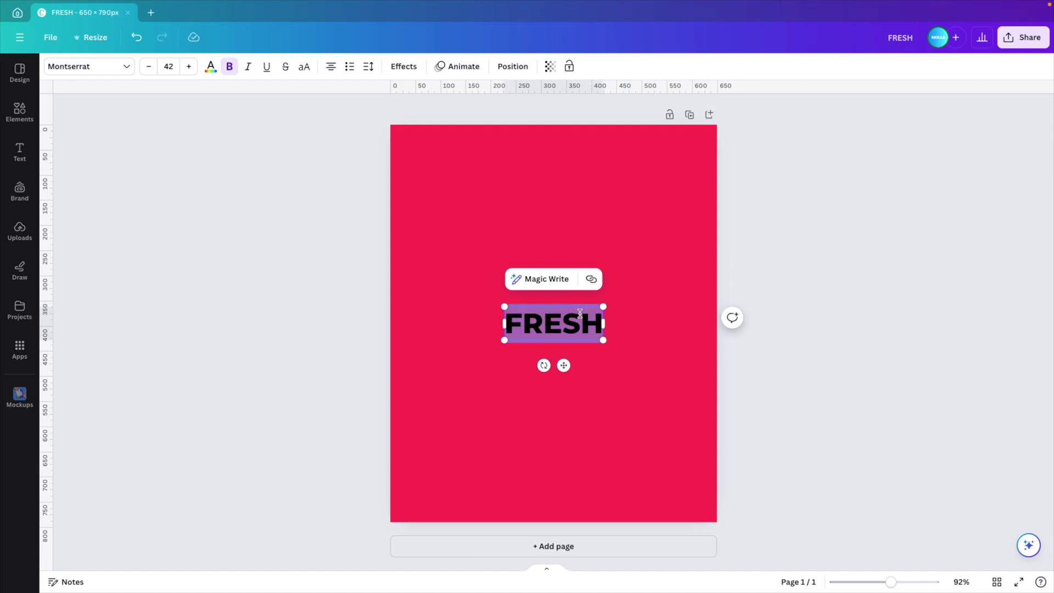
pyautogui.click(123, 67)
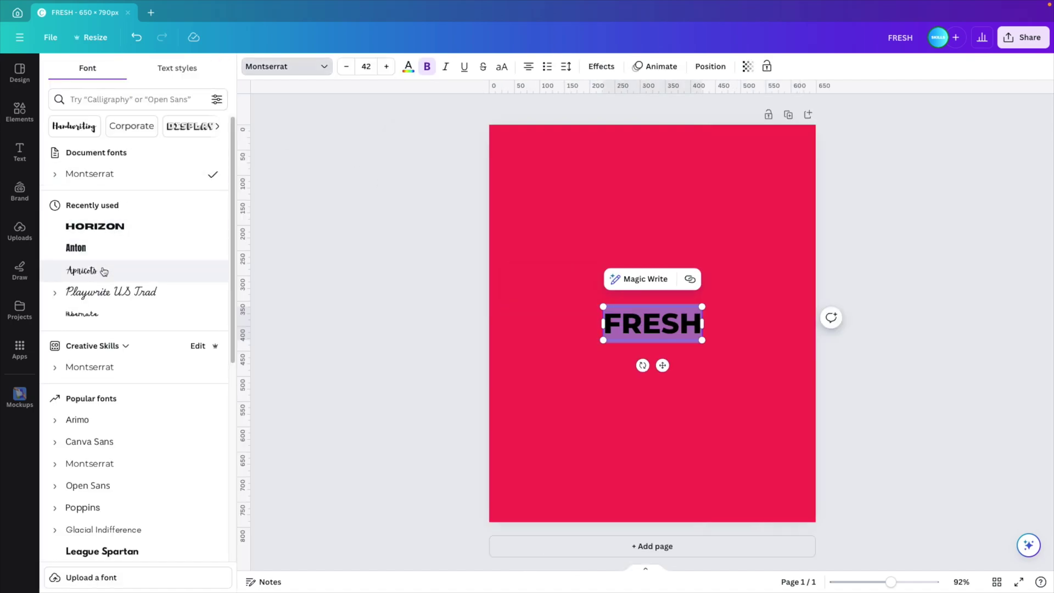
pyautogui.click(84, 250)
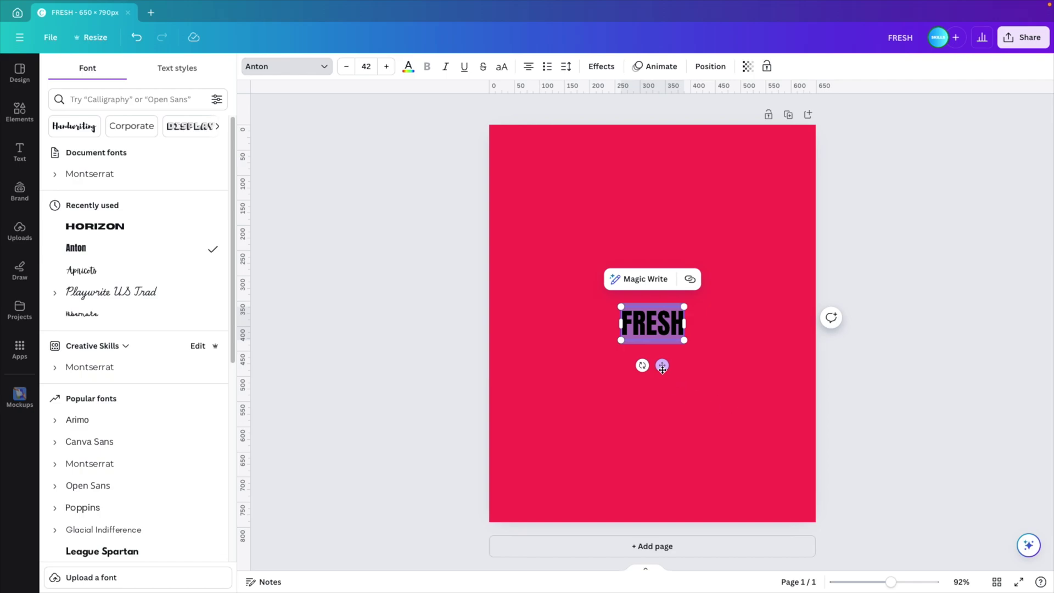
# Step: Rotate FRESH to read vertically upward, enlarge it to a font size of about 165, and shift it slightly up the page
pyautogui.moveTo(642, 365); pyautogui.dragTo(763, 330)
pyautogui.moveTo(682, 357); pyautogui.dragTo(755, 433)
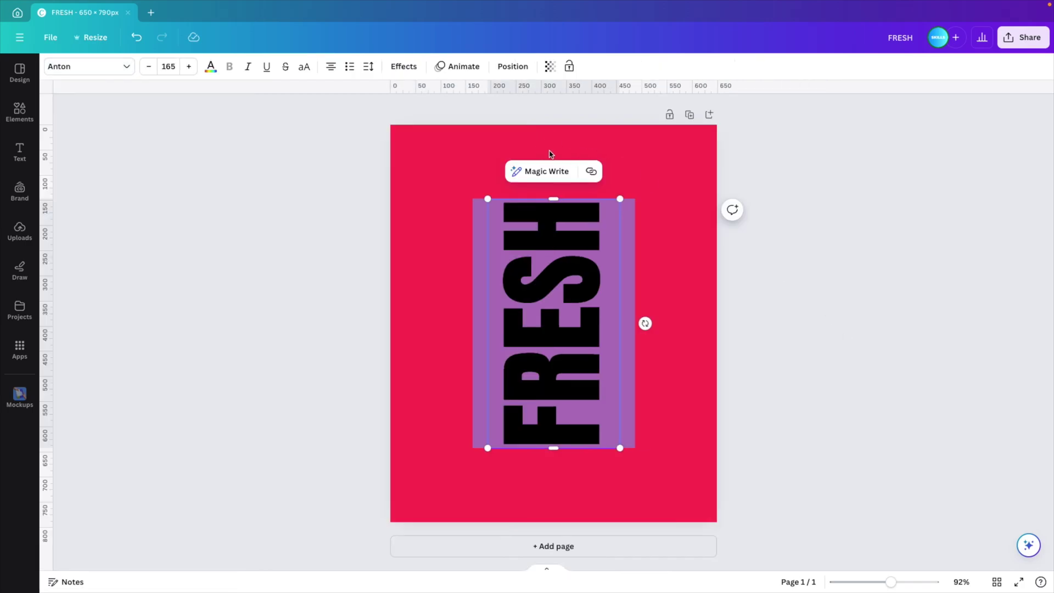
pyautogui.click(730, 485)
pyautogui.click(532, 327)
pyautogui.moveTo(531, 243); pyautogui.dragTo(531, 225)
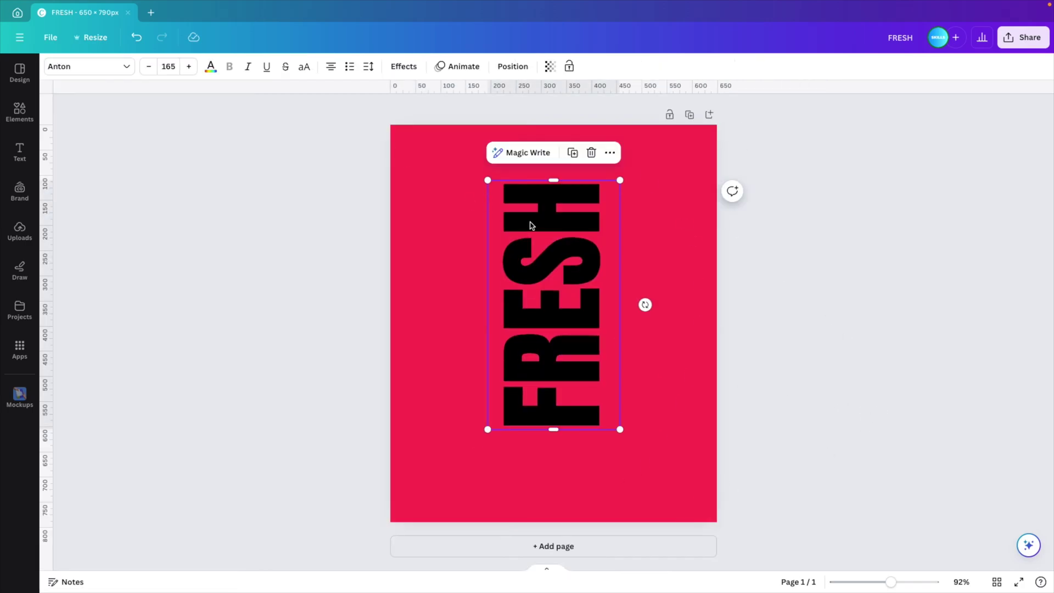
# Step: Recolour FRESH from the page's red to a custom light pink and reduce its font size to about 157
pyautogui.click(211, 66)
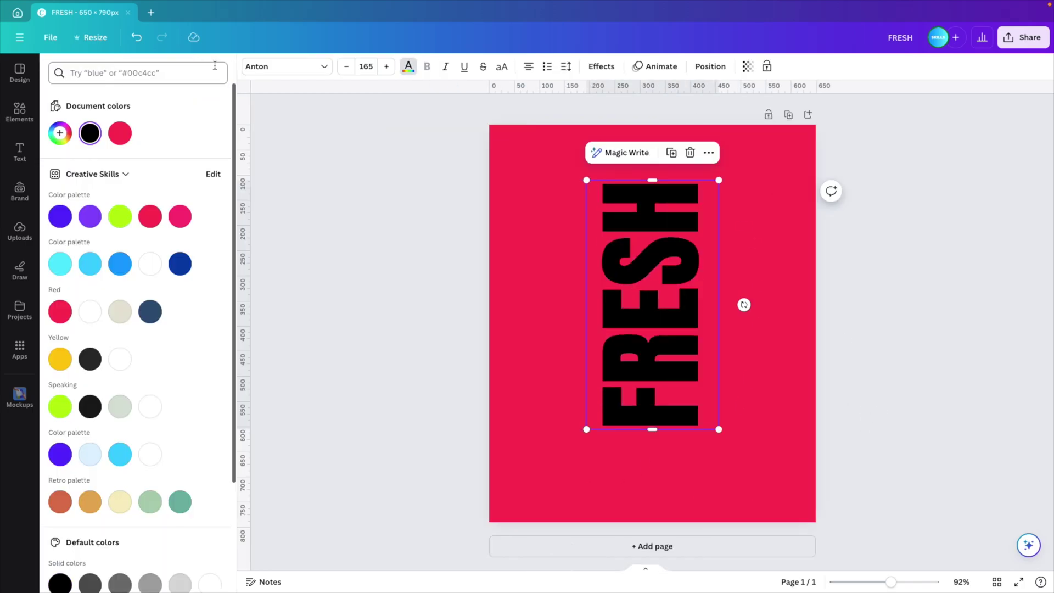
pyautogui.click(121, 136)
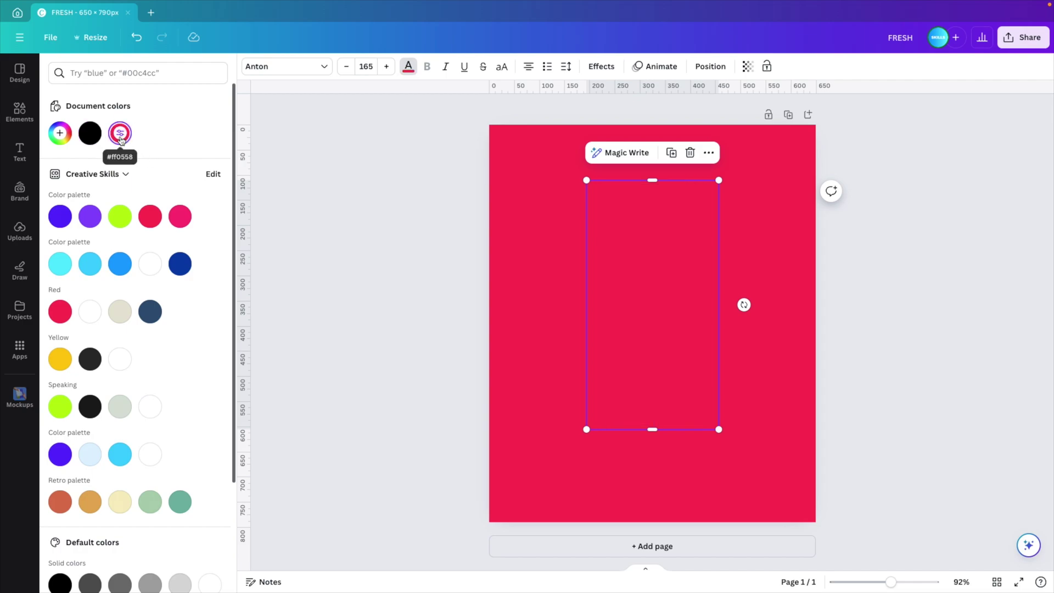
pyautogui.click(121, 136)
pyautogui.moveTo(204, 172); pyautogui.dragTo(93, 163)
pyautogui.moveTo(717, 179); pyautogui.dragTo(716, 191)
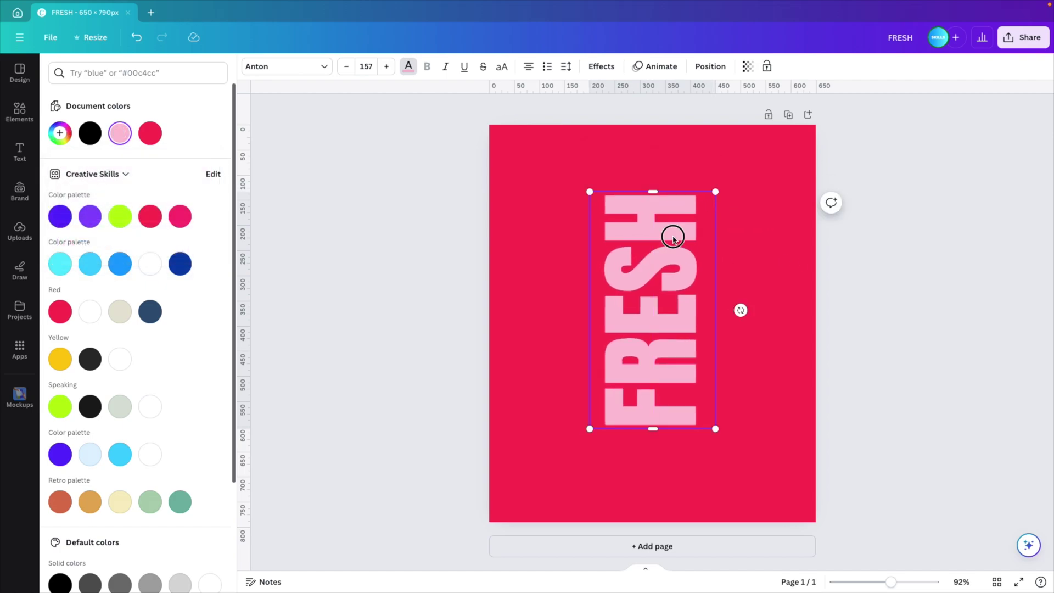
# Step: Duplicate FRESH, turn the copy horizontal, shrink it to a font size of about 56.6, and place it at the foot of the vertical word
pyautogui.hotkey('ctrl', 'd')
pyautogui.moveTo(741, 372); pyautogui.dragTo(651, 471)
pyautogui.moveTo(767, 311); pyautogui.dragTo(617, 399)
pyautogui.moveTo(585, 417); pyautogui.dragTo(651, 453)
# Step: Replace the horizontal copy's text with PURE and enlarge it to about size 73.8 to match the vertical word's width
pyautogui.doubleClick(651, 453)
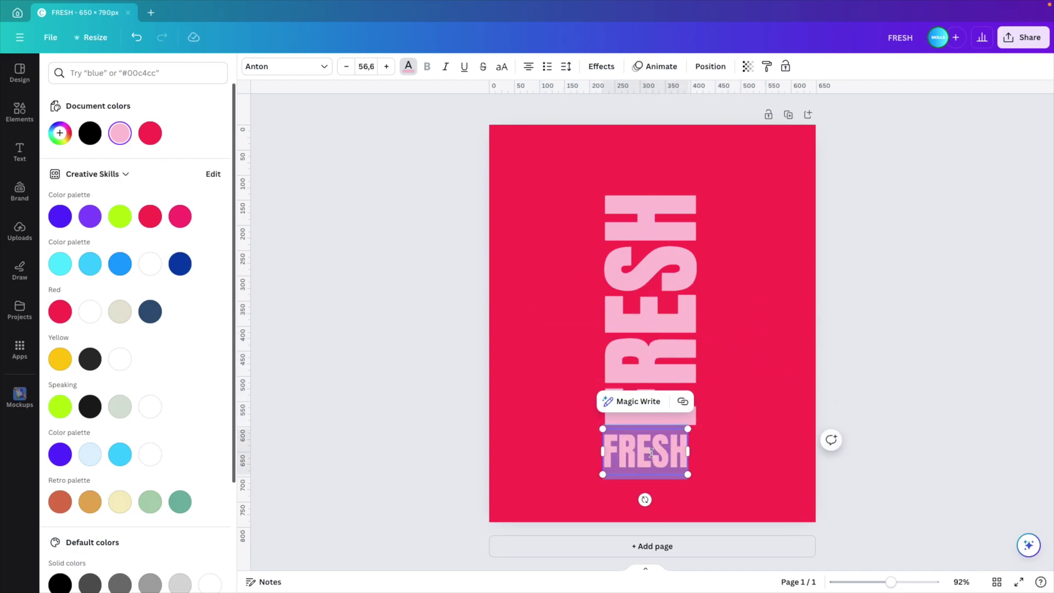
pyautogui.write('PURE')
pyautogui.moveTo(681, 477); pyautogui.dragTo(698, 485)
pyautogui.moveTo(608, 433); pyautogui.dragTo(600, 426)
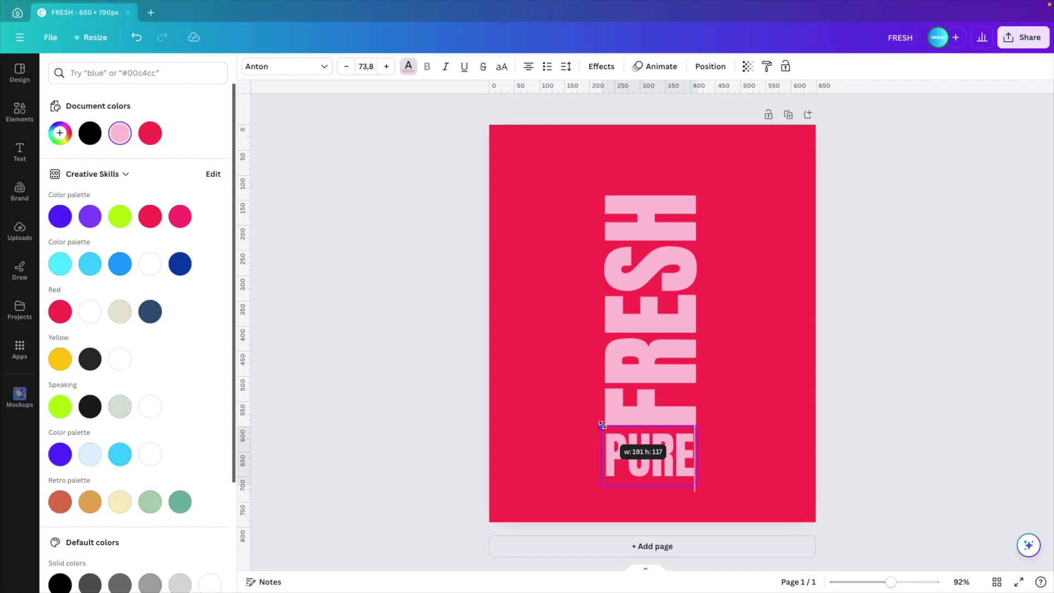
pyautogui.click(808, 453)
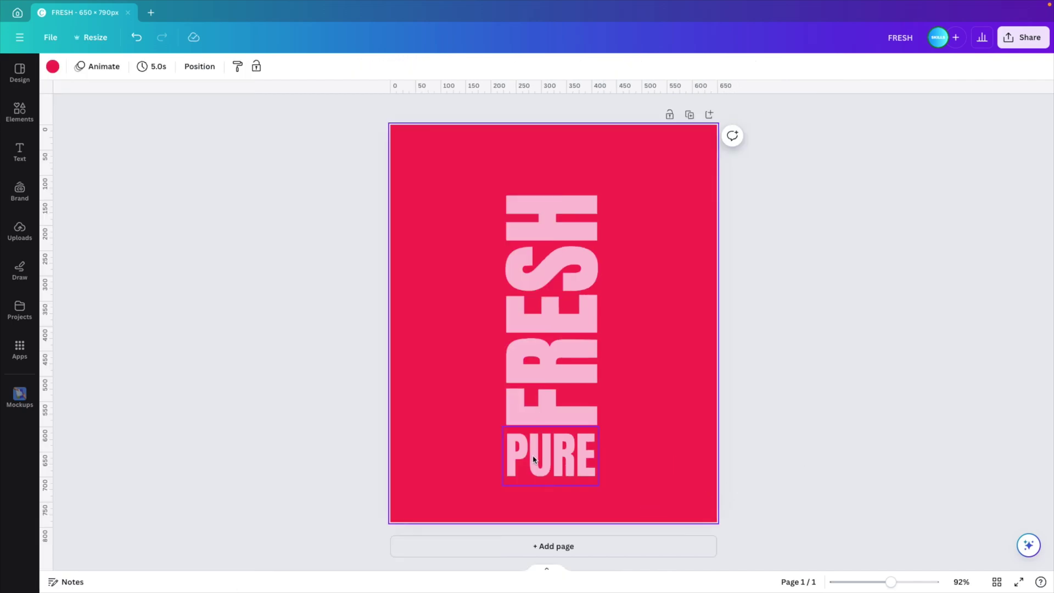
# Step: Move FRESH and PURE together slightly up the page
pyautogui.click(555, 364)
pyautogui.moveTo(557, 367); pyautogui.dragTo(557, 360)
pyautogui.click(691, 375)
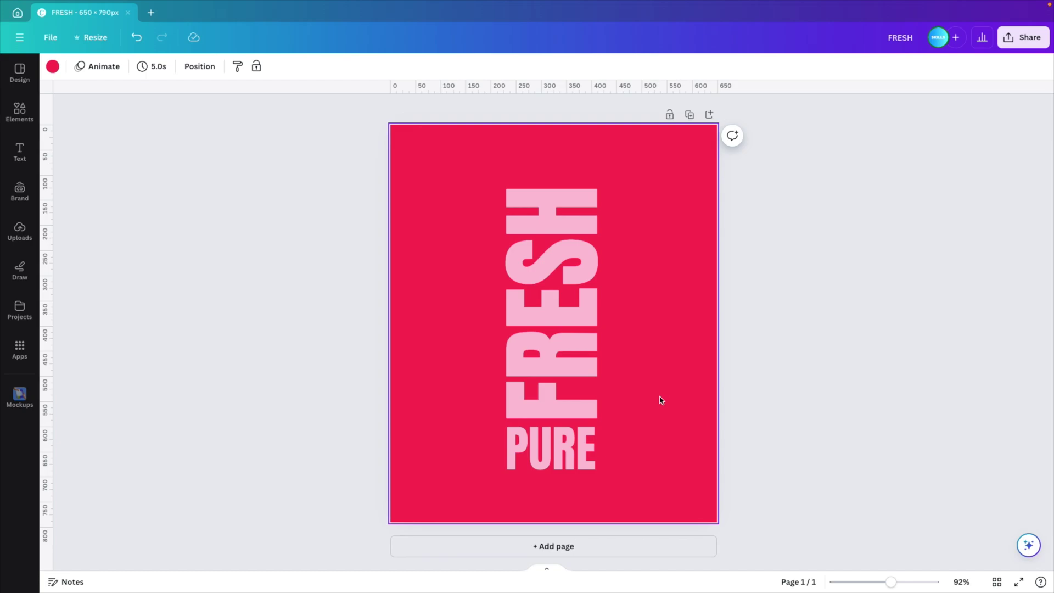
# Step: Search the elements for grapes graphics, add the black line-art grape bunch with leaves, and place it beside FRESH near the page's left edge
pyautogui.click(20, 112)
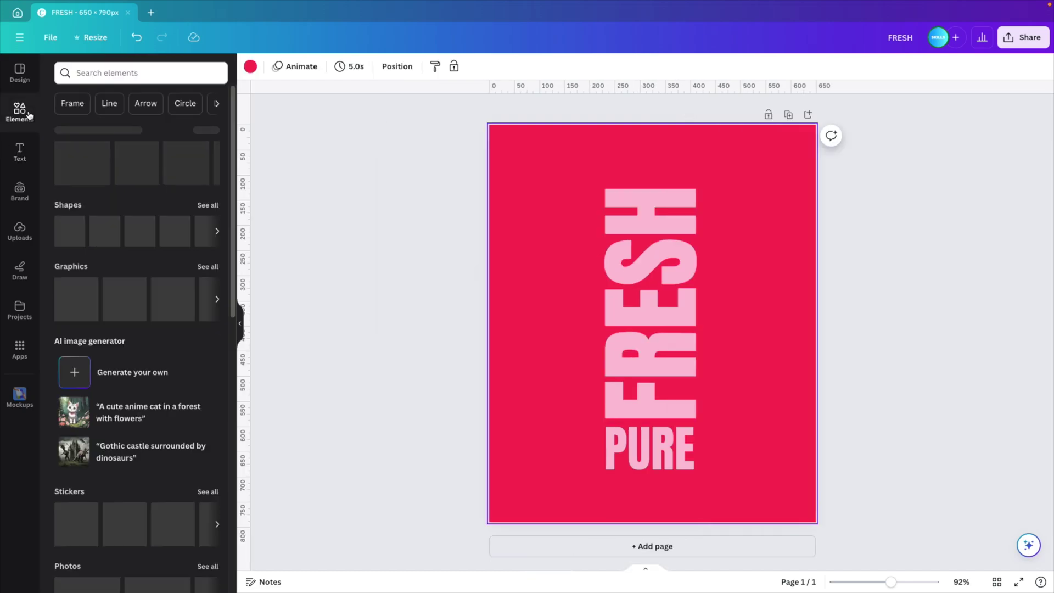
pyautogui.write('grapes')
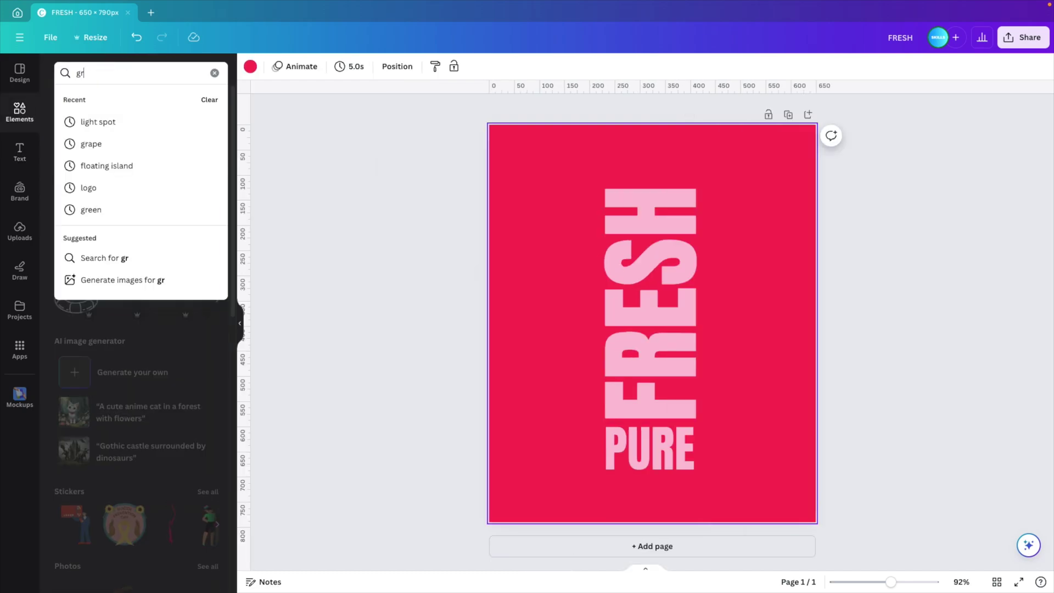
pyautogui.press('Return')
pyautogui.click(207, 157)
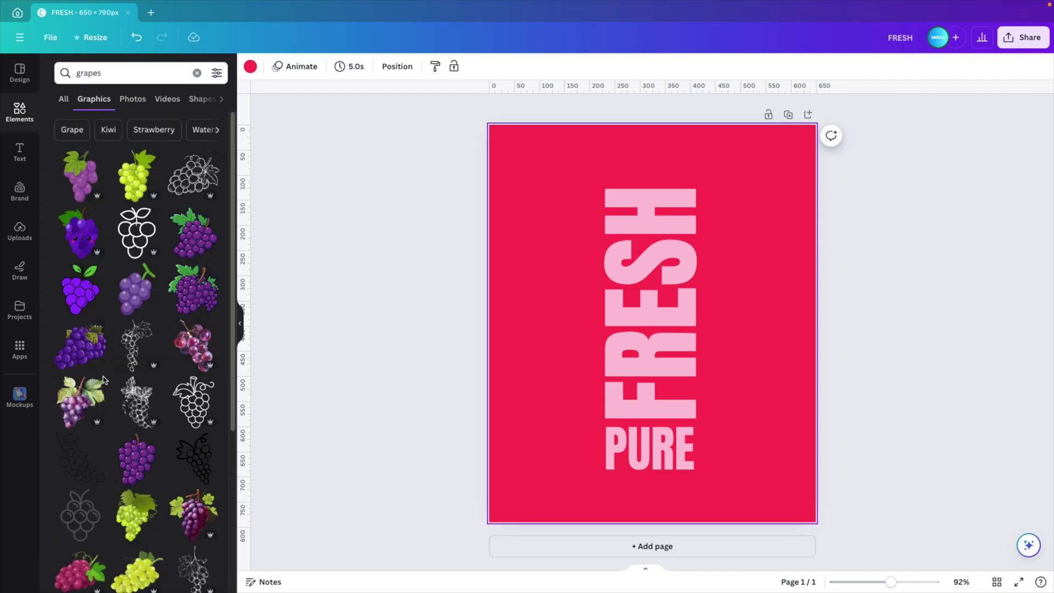
pyautogui.click(145, 402)
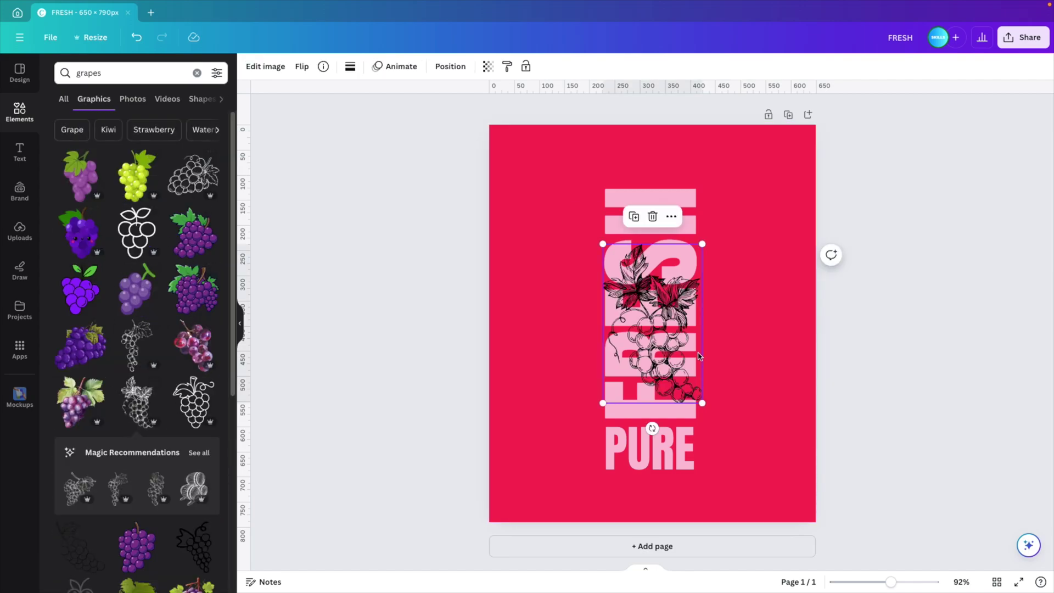
pyautogui.moveTo(651, 345)
pyautogui.mouseDown()
pyautogui.moveTo(508, 414)
pyautogui.moveTo(541, 404)
pyautogui.mouseUp()
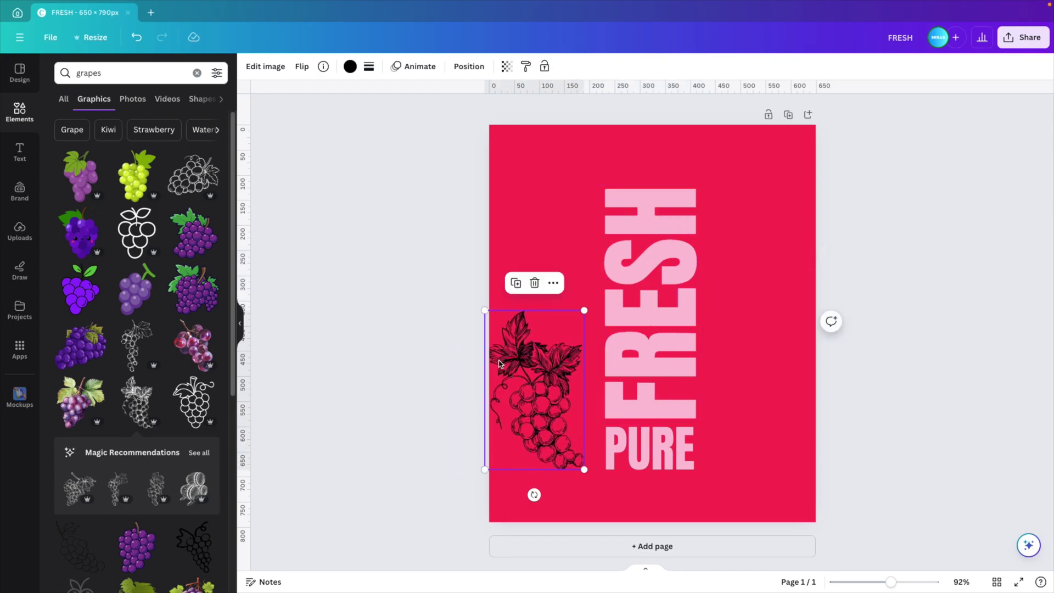
# Step: Recolour the grape drawing the text's light pink, enlarge it, and let it run off the page's lower-left corner
pyautogui.click(349, 66)
pyautogui.click(151, 134)
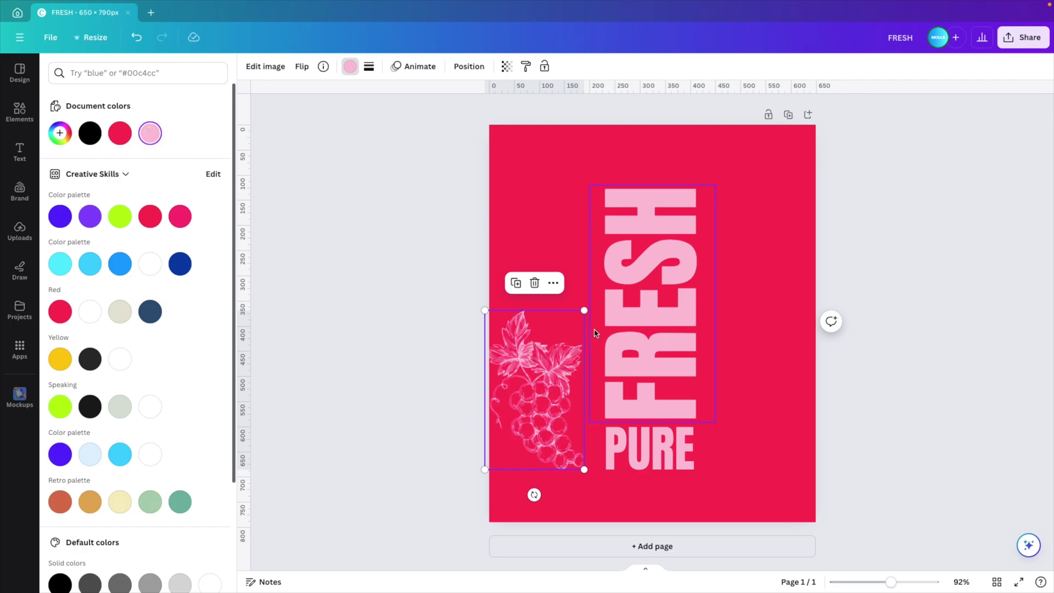
pyautogui.moveTo(587, 309); pyautogui.dragTo(653, 201)
pyautogui.moveTo(565, 357); pyautogui.dragTo(520, 425)
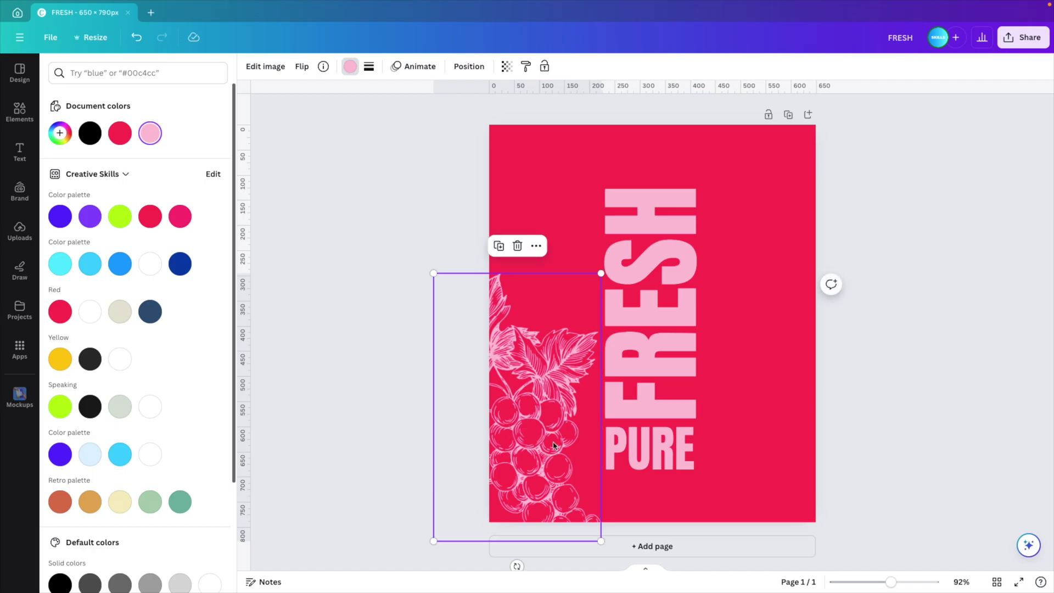
# Step: Duplicate the grape drawing and place the copy in the page's upper-right corner, partly beyond the edges
pyautogui.hotkey('ctrl', 'd')
pyautogui.moveTo(740, 384); pyautogui.dragTo(799, 171)
pyautogui.moveTo(874, 329); pyautogui.dragTo(898, 357)
# Step: Enlarge FRESH and PURE together slightly and re-centre them, and nudge the lower-left grapes slightly up and right
pyautogui.click(654, 440)
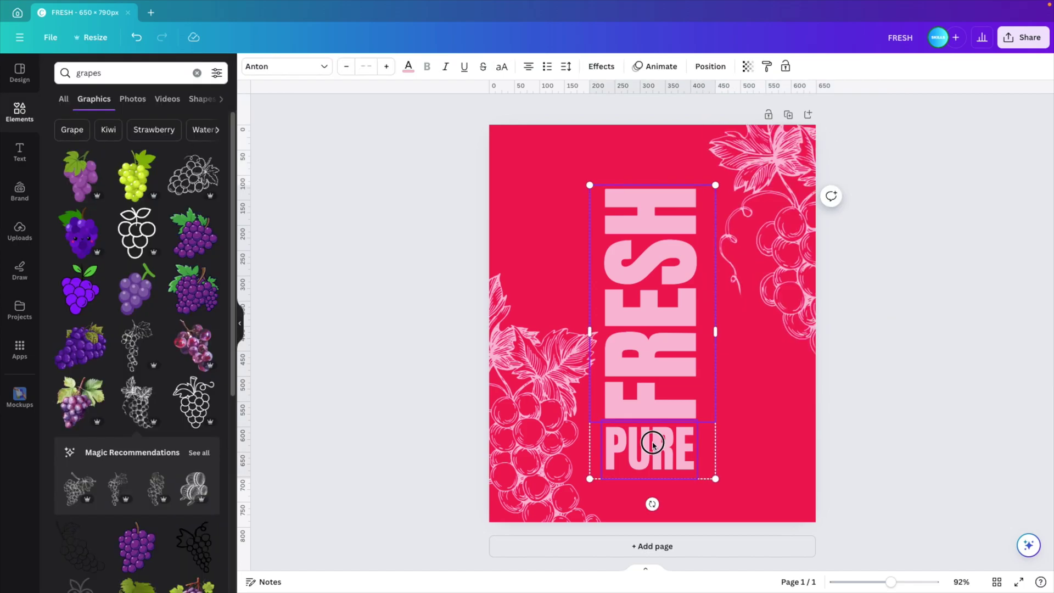
pyautogui.moveTo(716, 181); pyautogui.dragTo(716, 182)
pyautogui.moveTo(672, 276); pyautogui.dragTo(666, 291)
pyautogui.click(541, 384)
pyautogui.moveTo(541, 383); pyautogui.dragTo(543, 379)
pyautogui.click(867, 429)
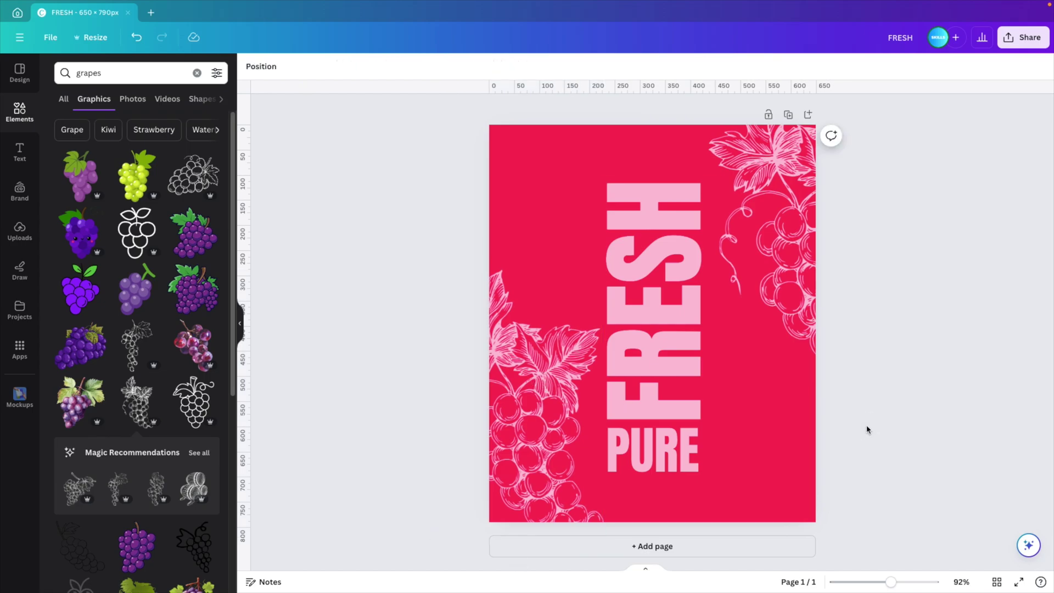
# Step: Download the design as a PNG at 650 × 790 px
pyautogui.click(1023, 37)
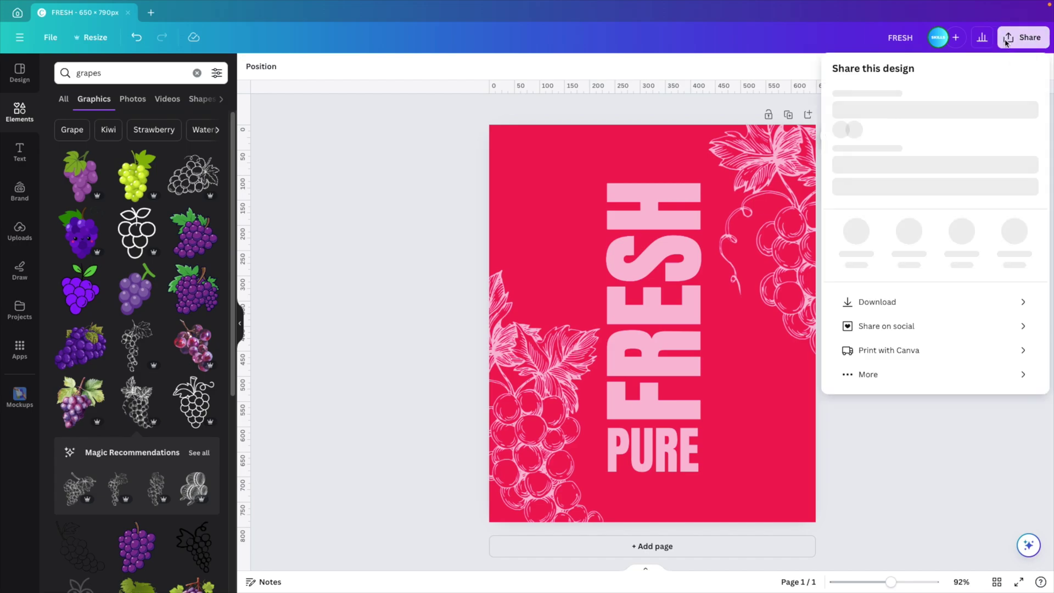
pyautogui.click(924, 332)
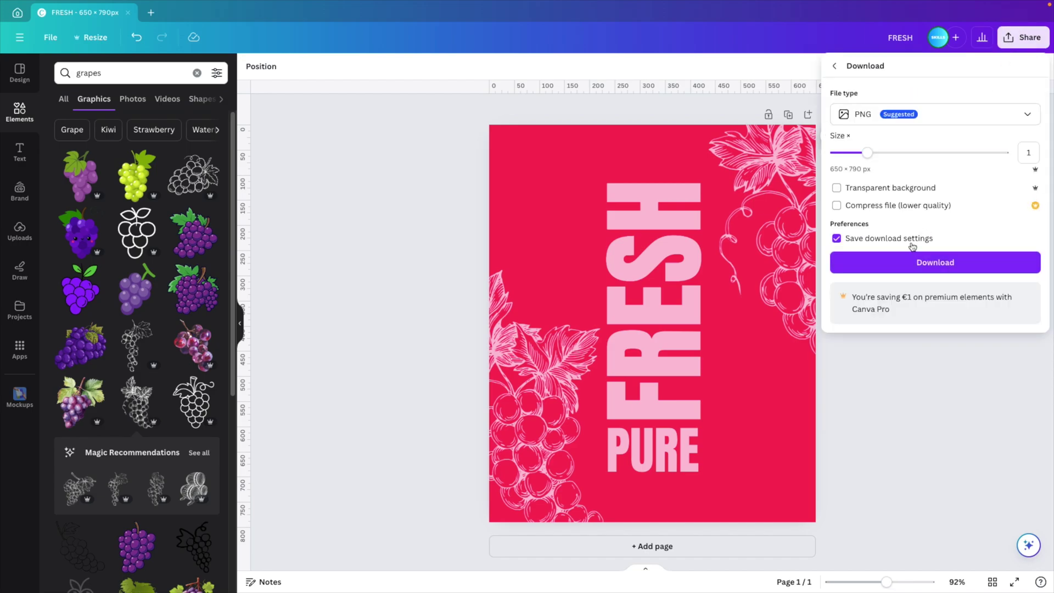
pyautogui.click(924, 265)
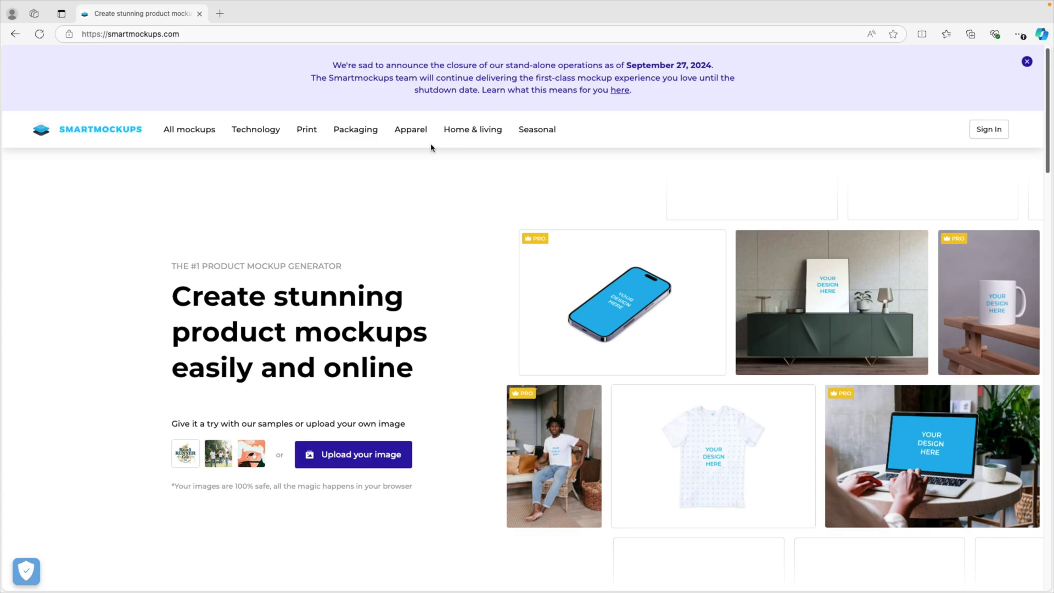
# Step: On Smartmockups, open the Beverages packaging mockups, narrow them to Cans, and browse the available can mockups
pyautogui.moveTo(364, 133)
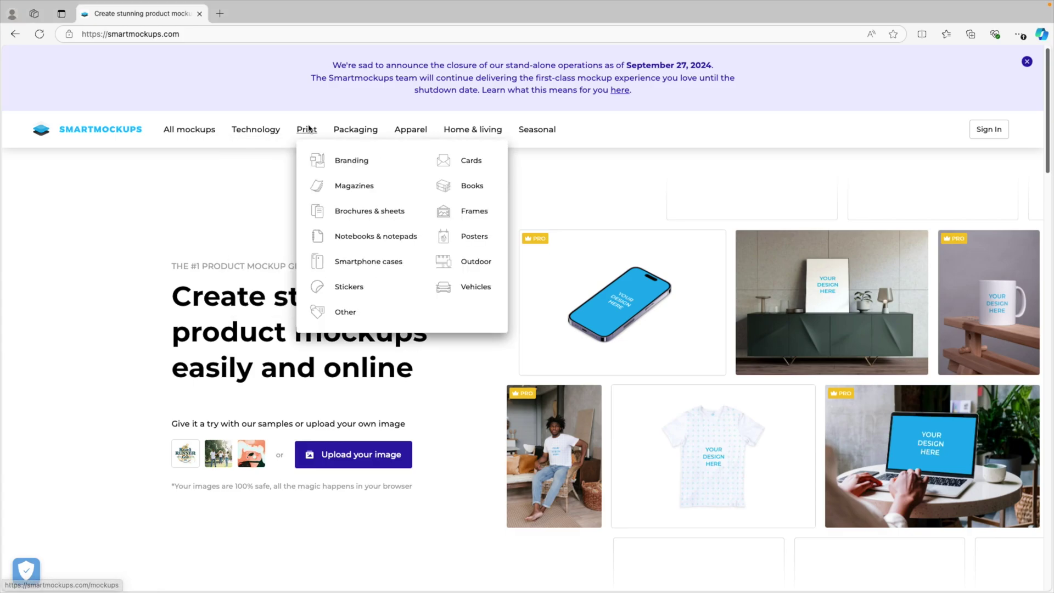
pyautogui.moveTo(513, 133)
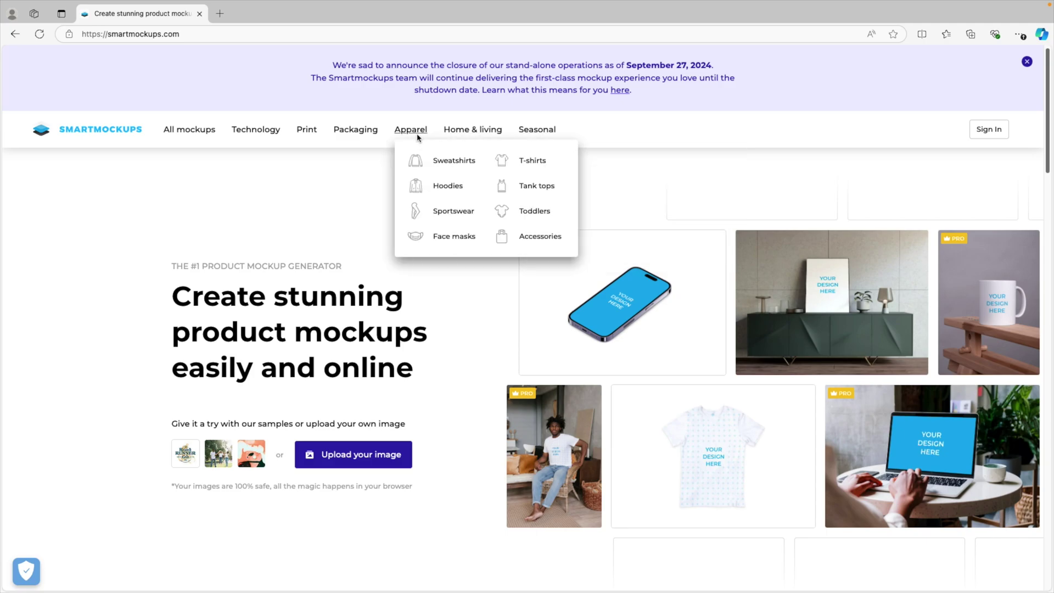
pyautogui.click(381, 214)
pyautogui.scroll(-1, 399, 338)
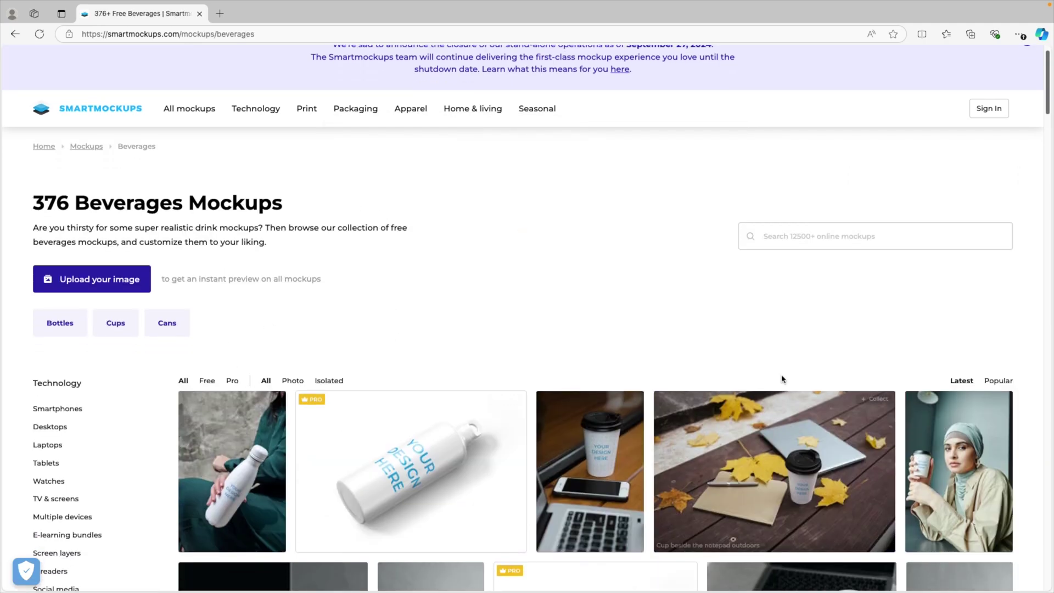
pyautogui.scroll(-4, 781, 322)
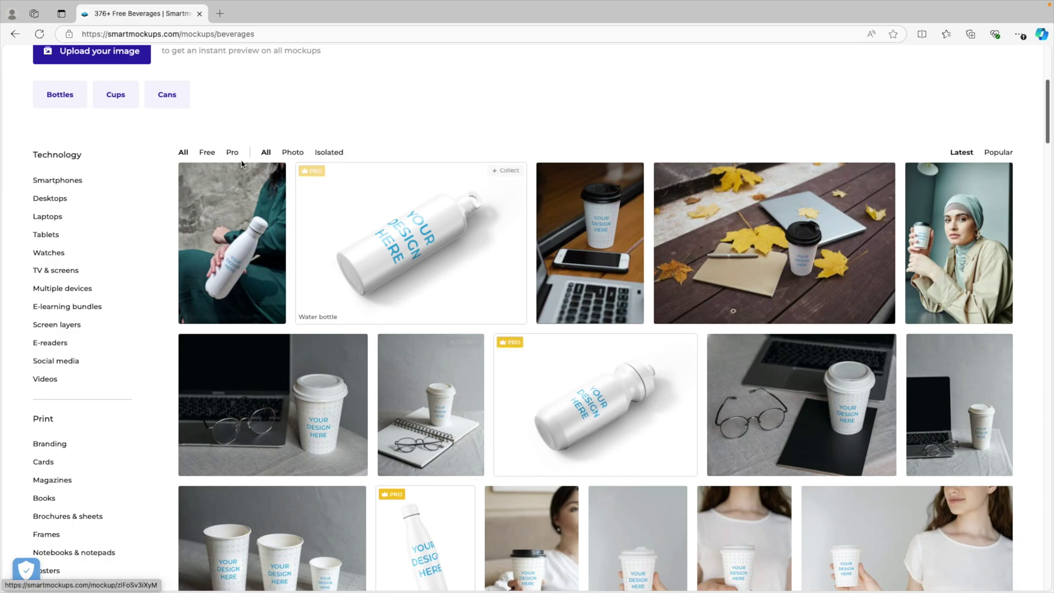
pyautogui.click(167, 94)
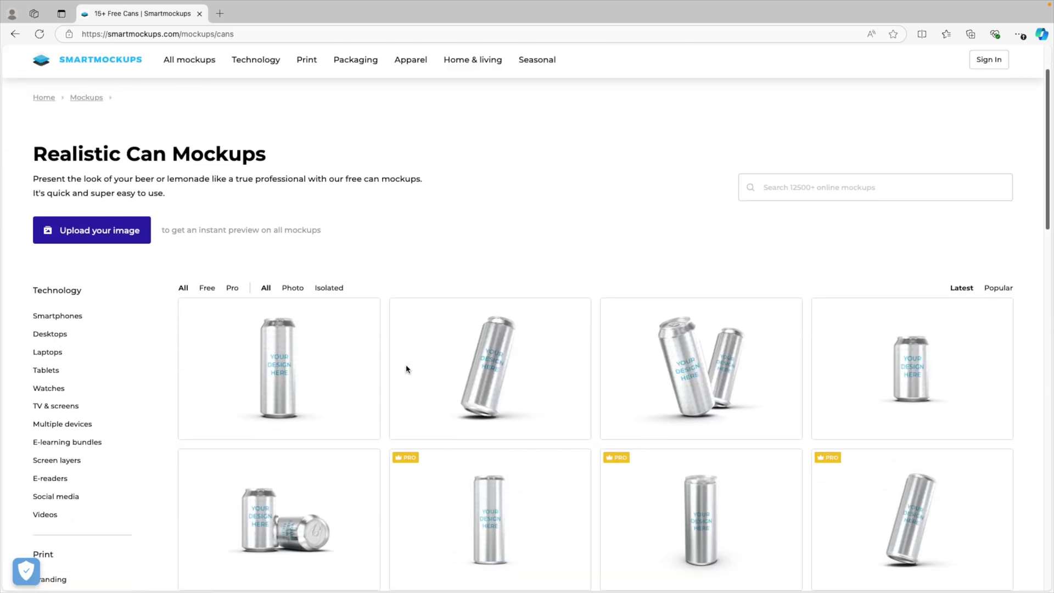
pyautogui.scroll(-1, 407, 368)
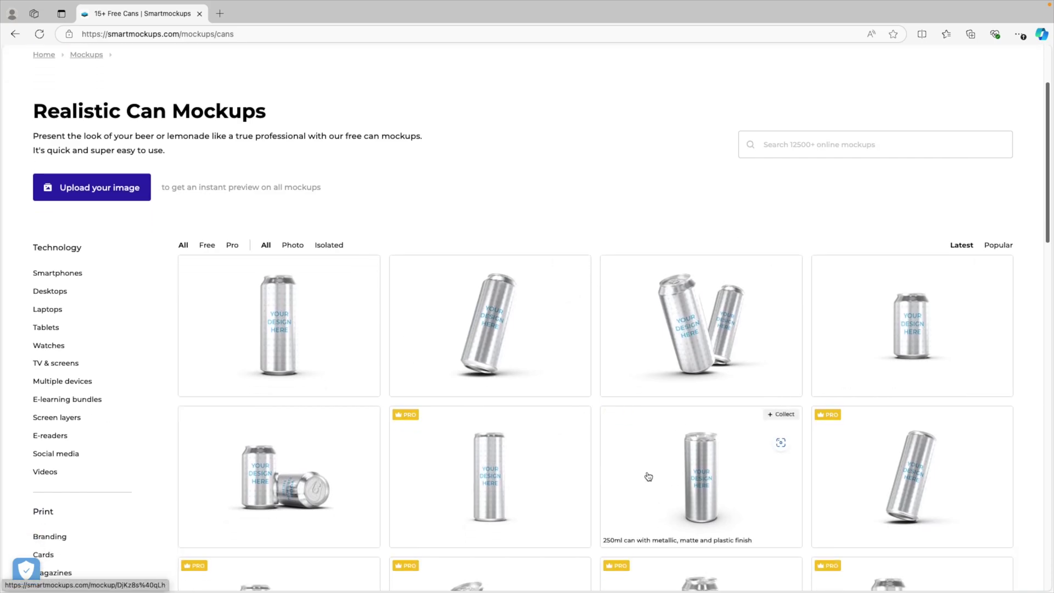
# Step: Open the 330ml can with metallic, matte and plastic finish mockup and upload Pure Fresh.png as its design
pyautogui.click(991, 355)
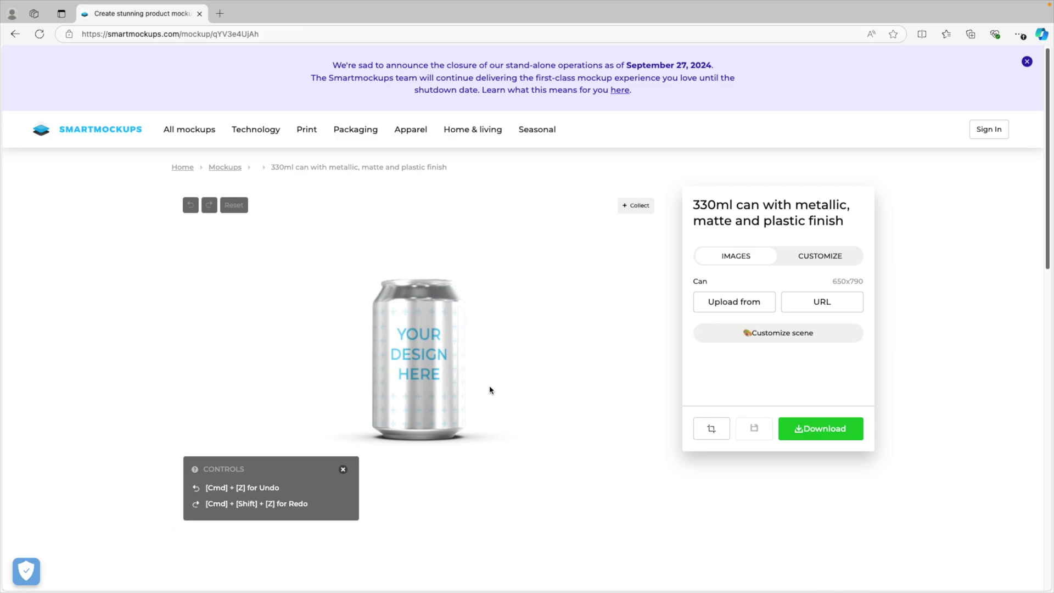
pyautogui.click(737, 308)
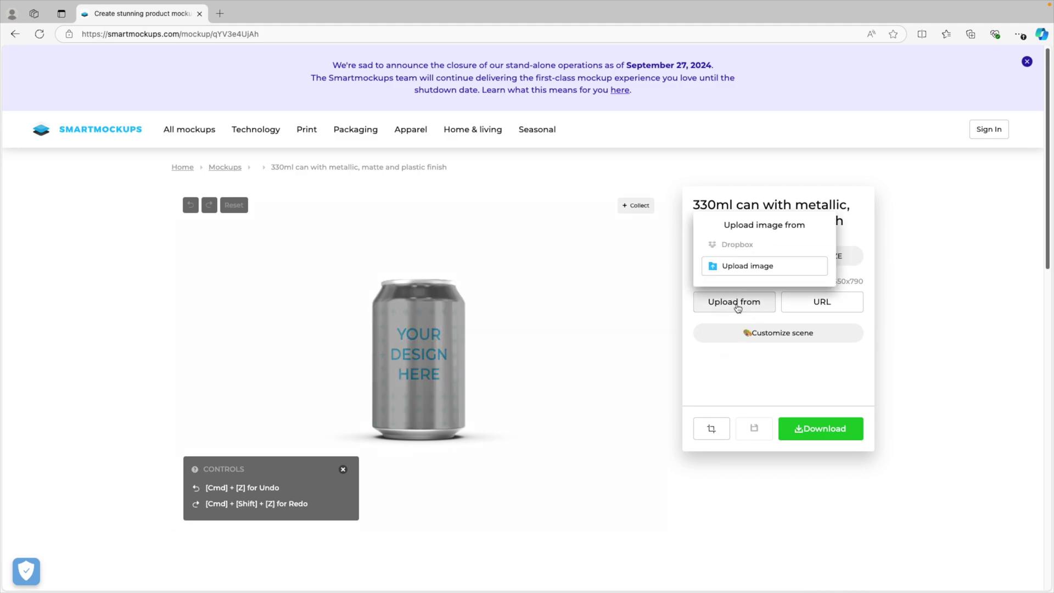
pyautogui.click(741, 267)
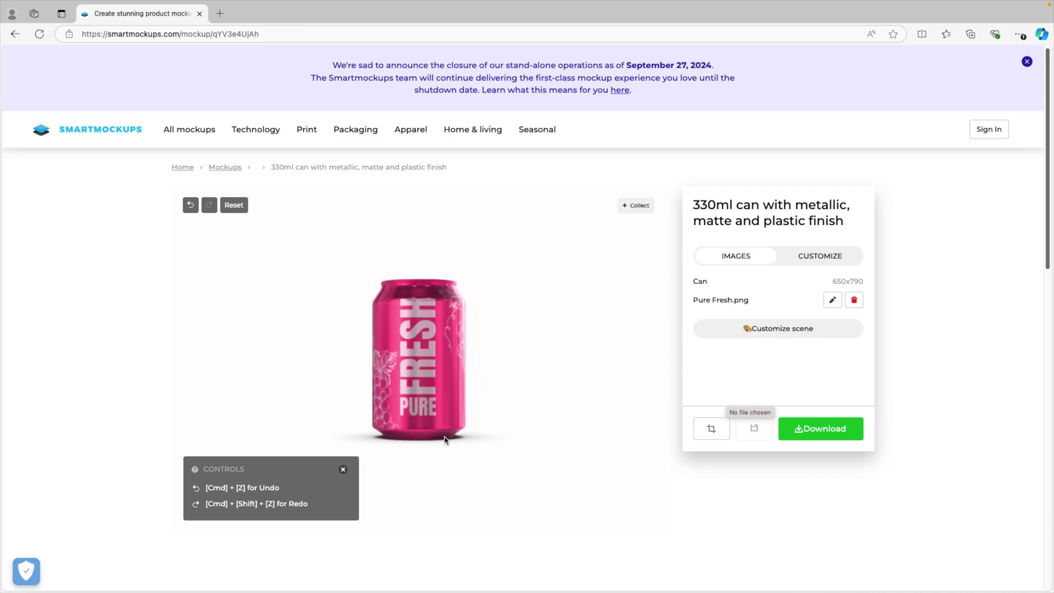
# Step: Customize the mockup scene by setting the can color to white
pyautogui.click(779, 329)
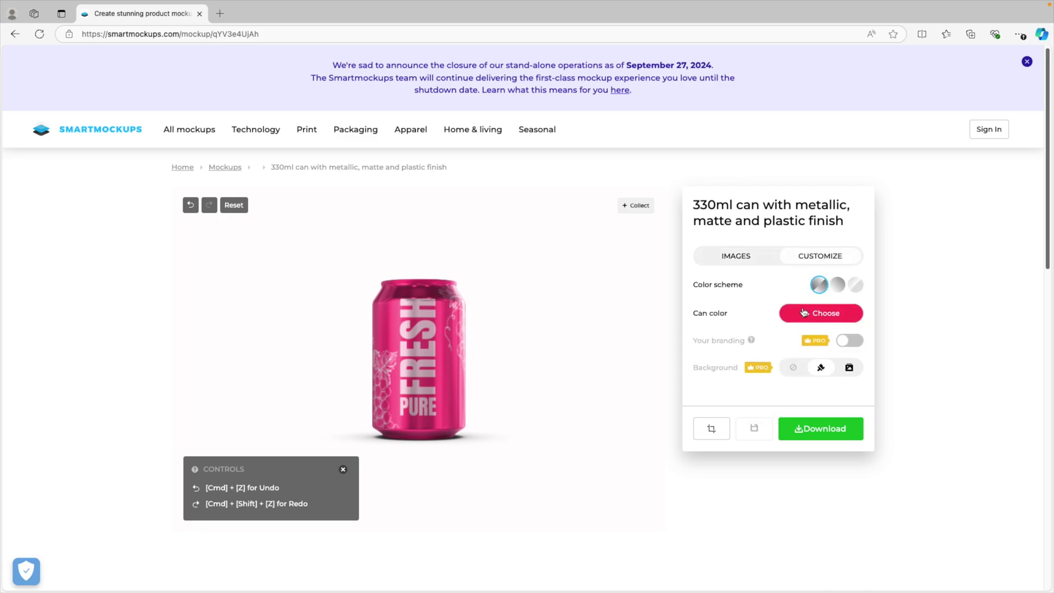
pyautogui.click(813, 316)
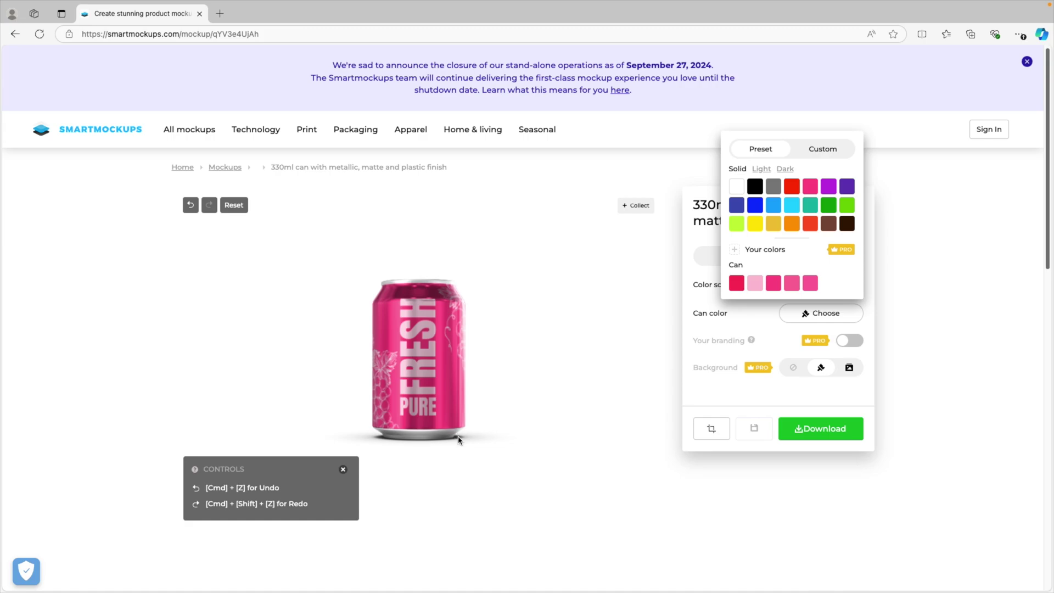
pyautogui.click(769, 393)
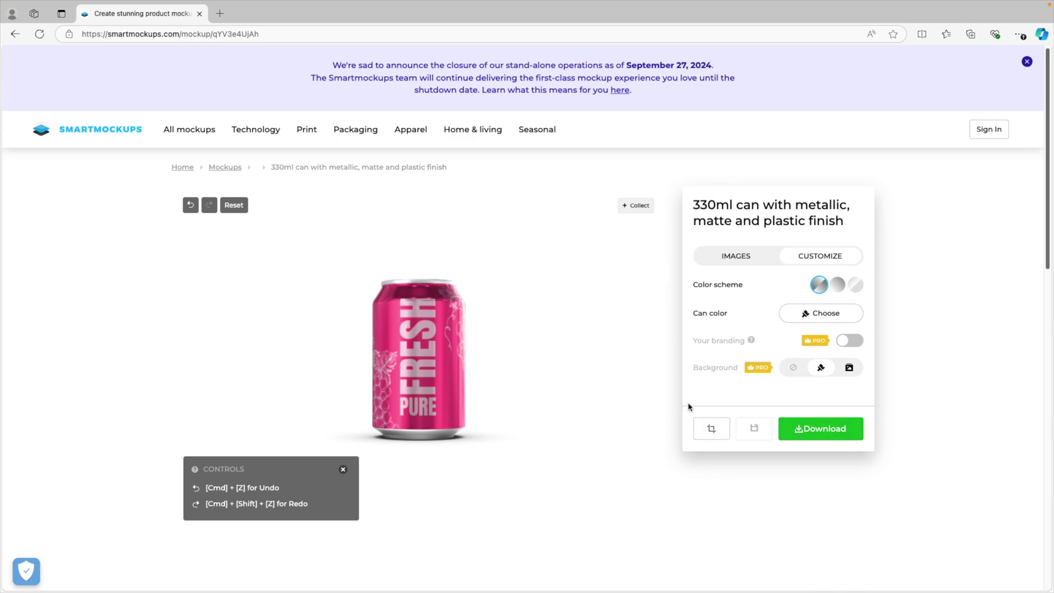
# Step: Open the Ceramic mug on the desk mockup from the full mockup collection and check its required image dimensions
pyautogui.click(239, 170)
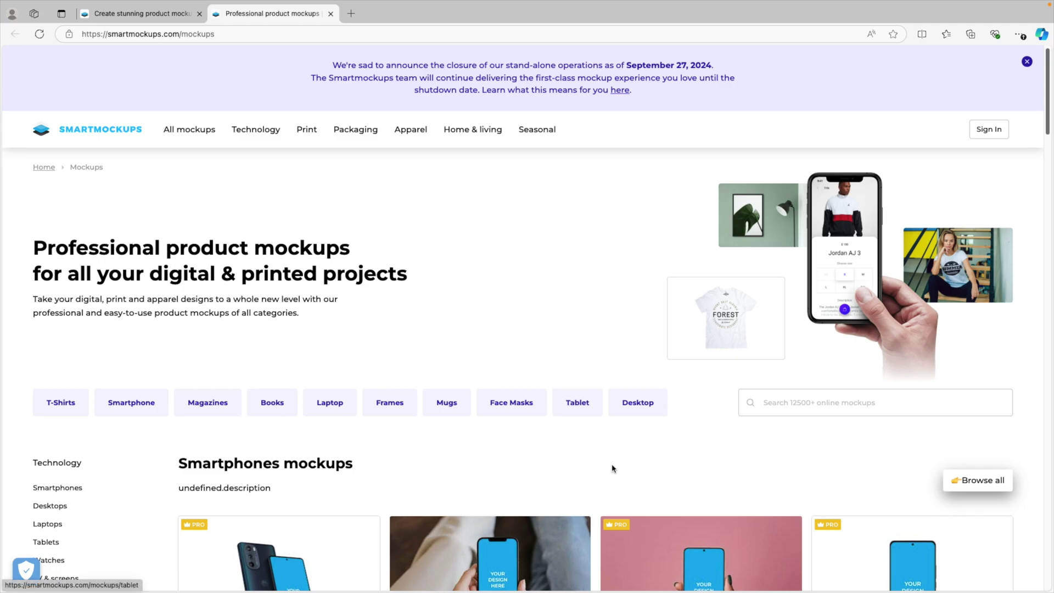
pyautogui.scroll(-8, 614, 468)
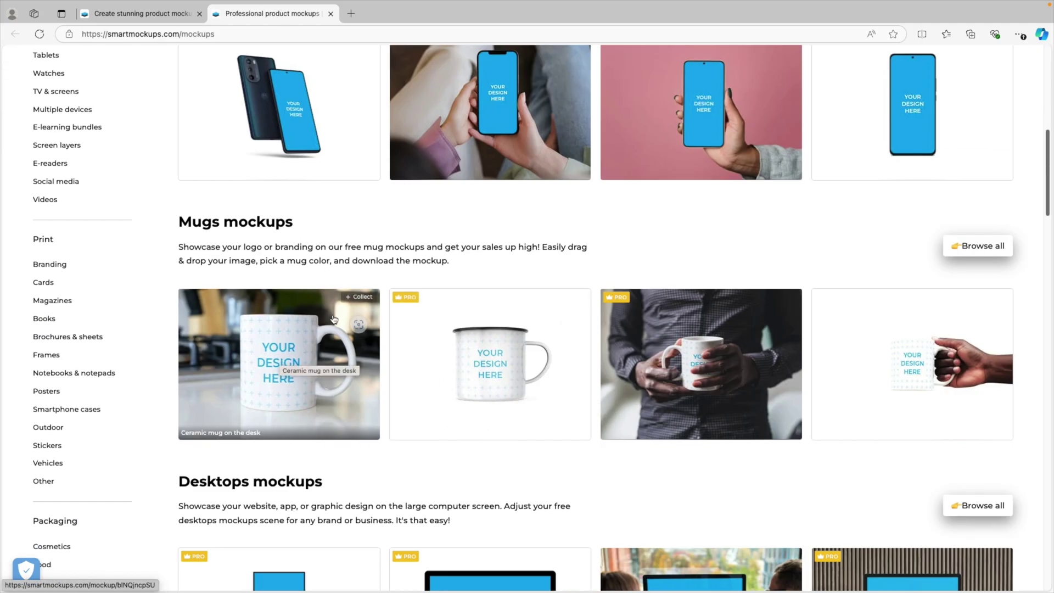
pyautogui.click(285, 377)
pyautogui.doubleClick(825, 293)
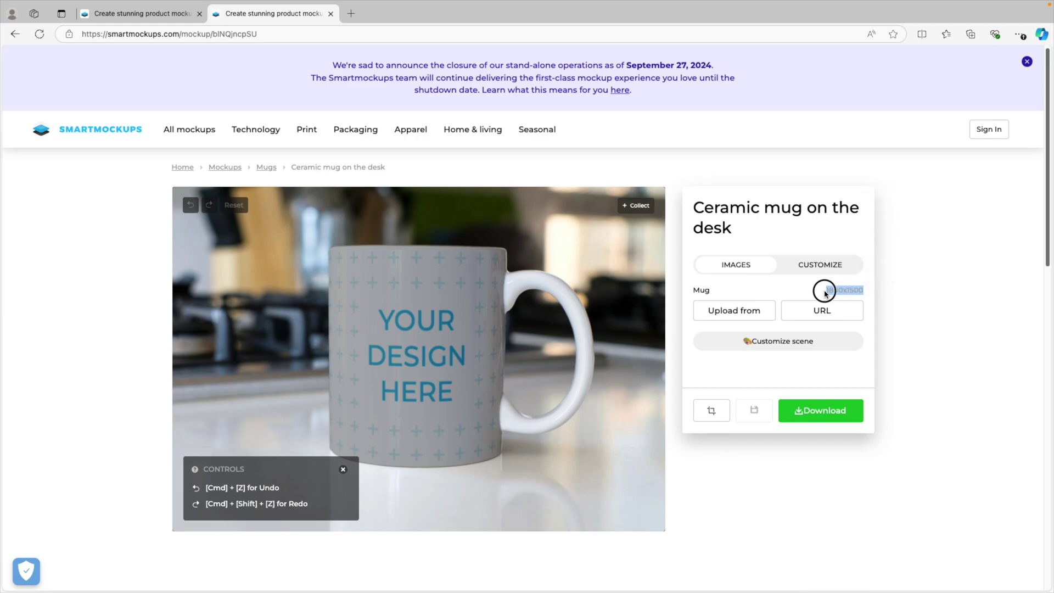
pyautogui.moveTo(825, 293)
pyautogui.mouseDown()
pyautogui.moveTo(860, 294)
pyautogui.moveTo(819, 294)
pyautogui.mouseUp()
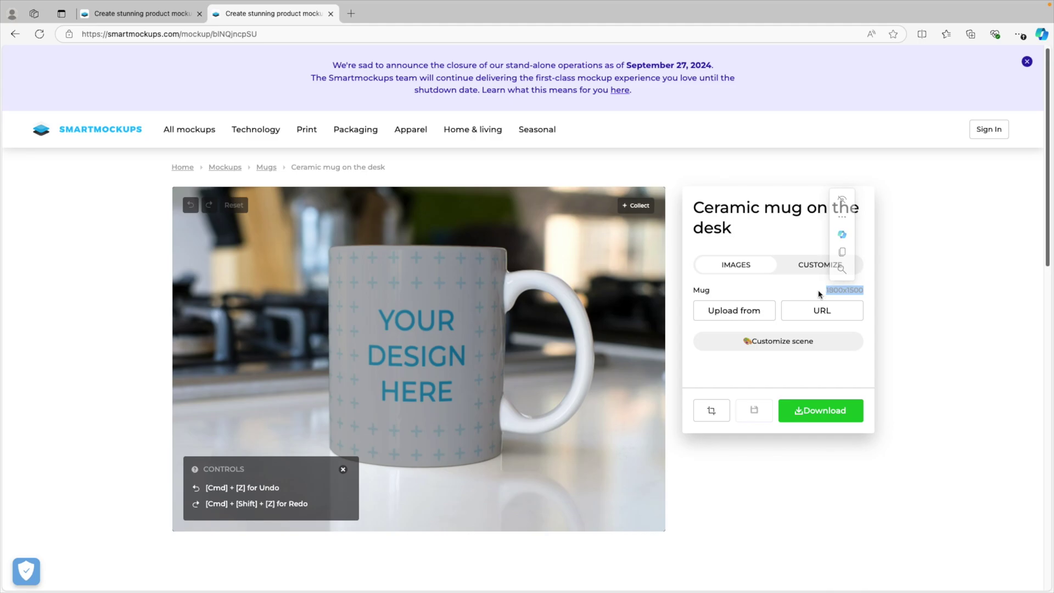
pyautogui.click(759, 295)
# Step: Return to the 330ml can mockup, check its image dimensions, and download it at Medium quality, 1280x896
pyautogui.click(147, 11)
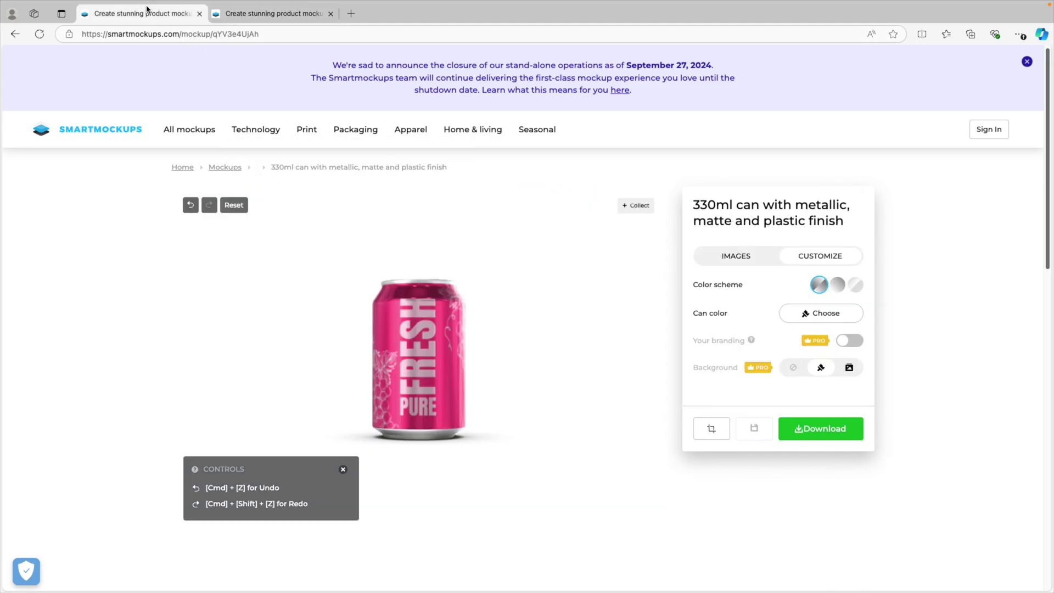
pyautogui.moveTo(832, 282); pyautogui.dragTo(863, 283)
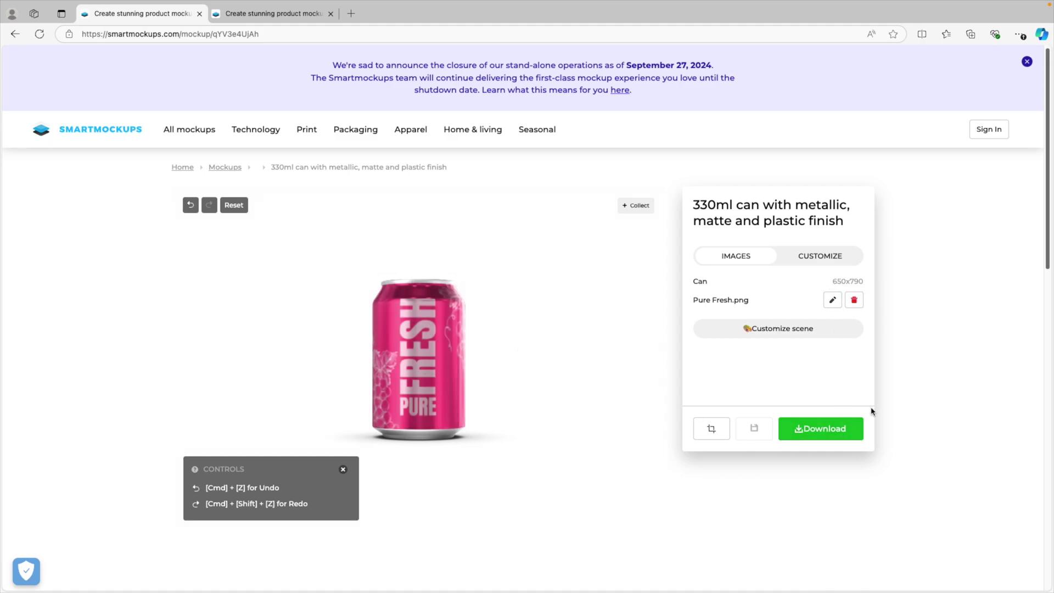
pyautogui.click(826, 438)
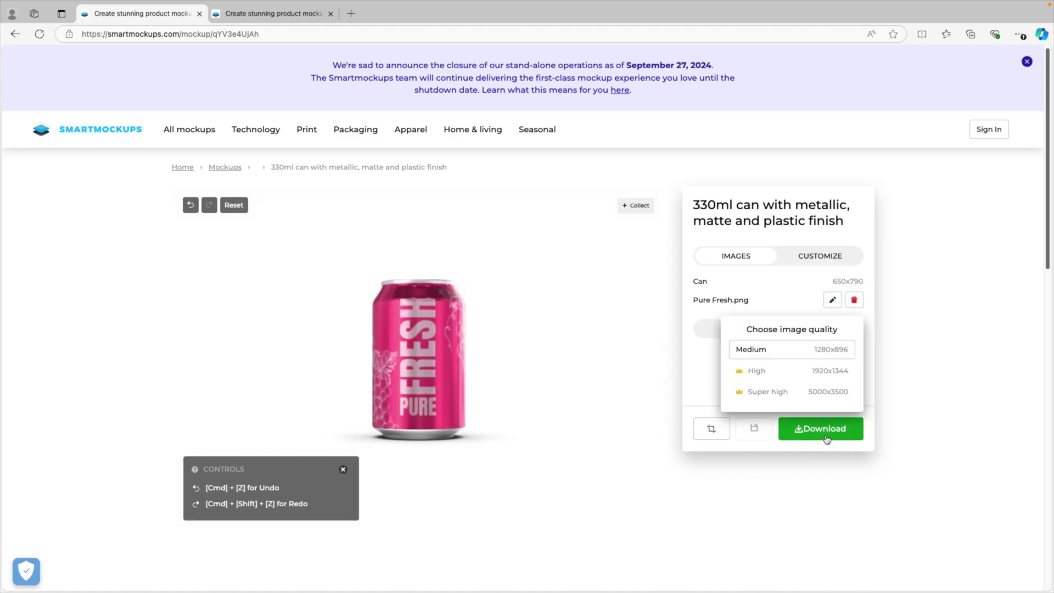
pyautogui.click(773, 356)
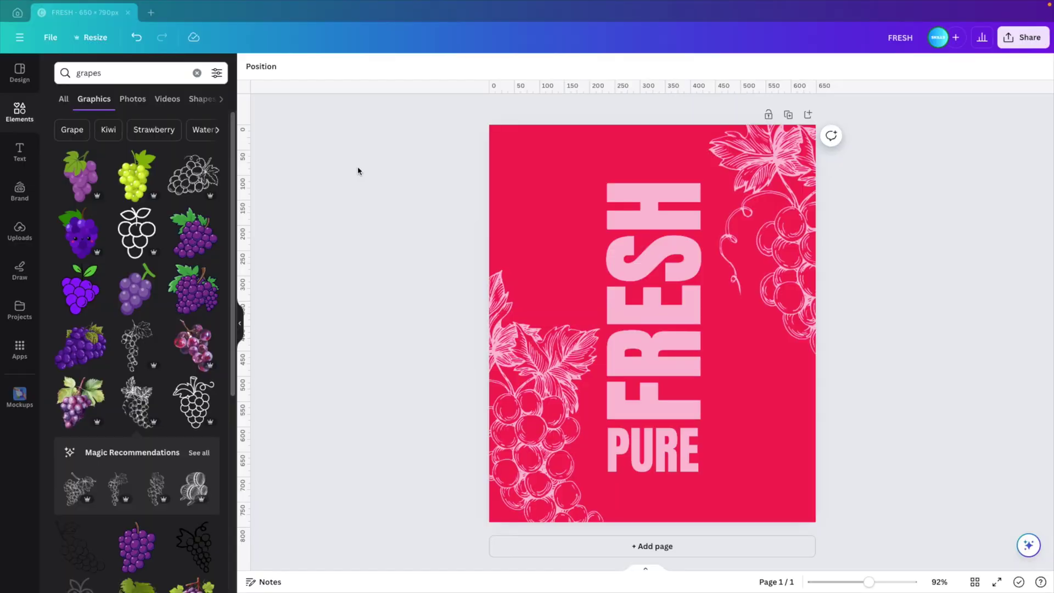
# Step: Switch to Canva, create a Presentation (16:9) design, and place the downloaded can mockup near the page's centre
pyautogui.click(151, 13)
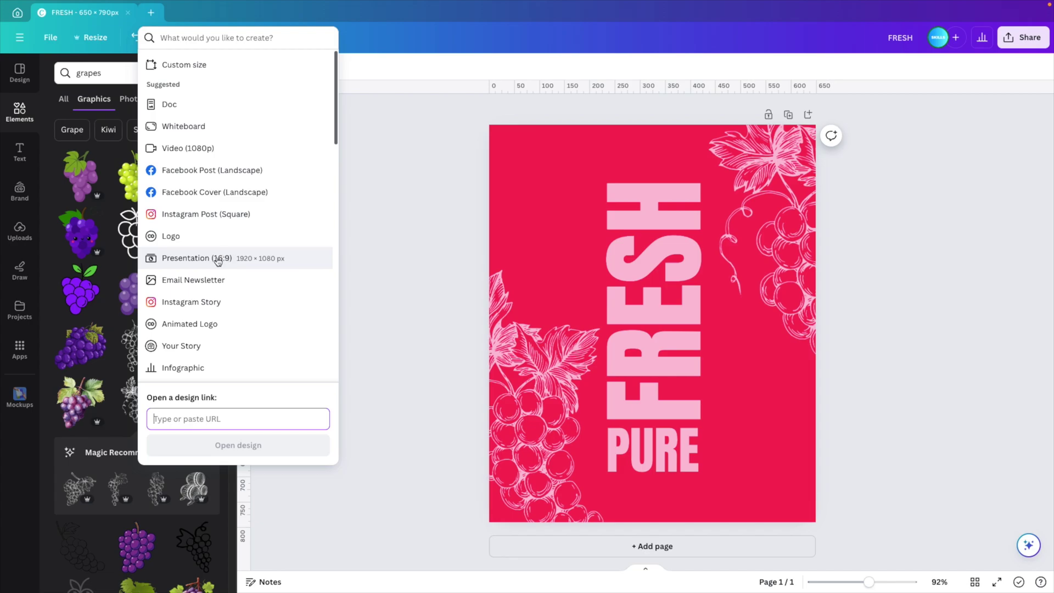
pyautogui.click(218, 259)
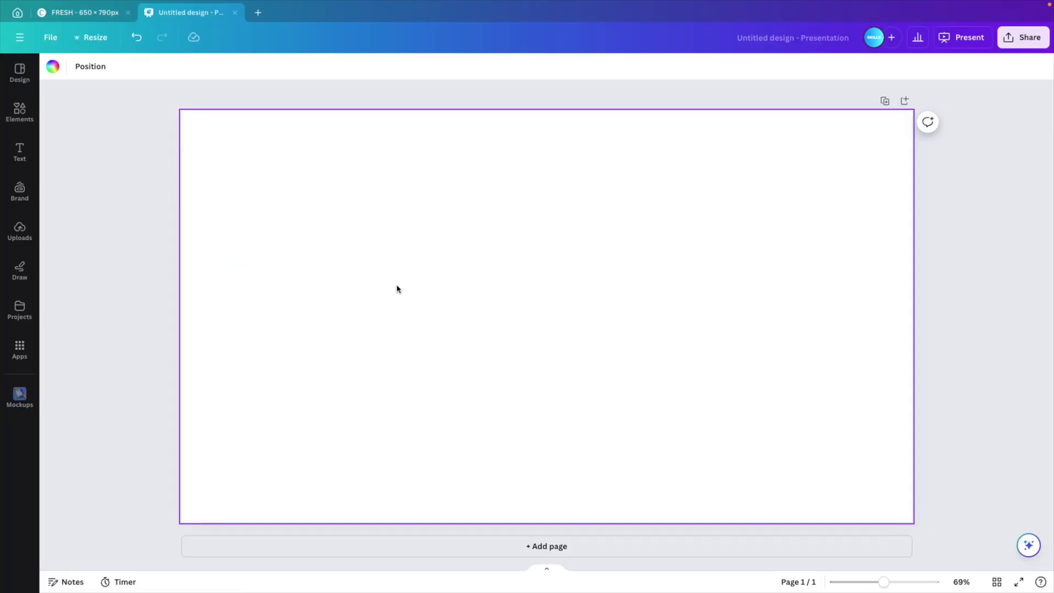
pyautogui.moveTo(541, 319); pyautogui.dragTo(533, 304)
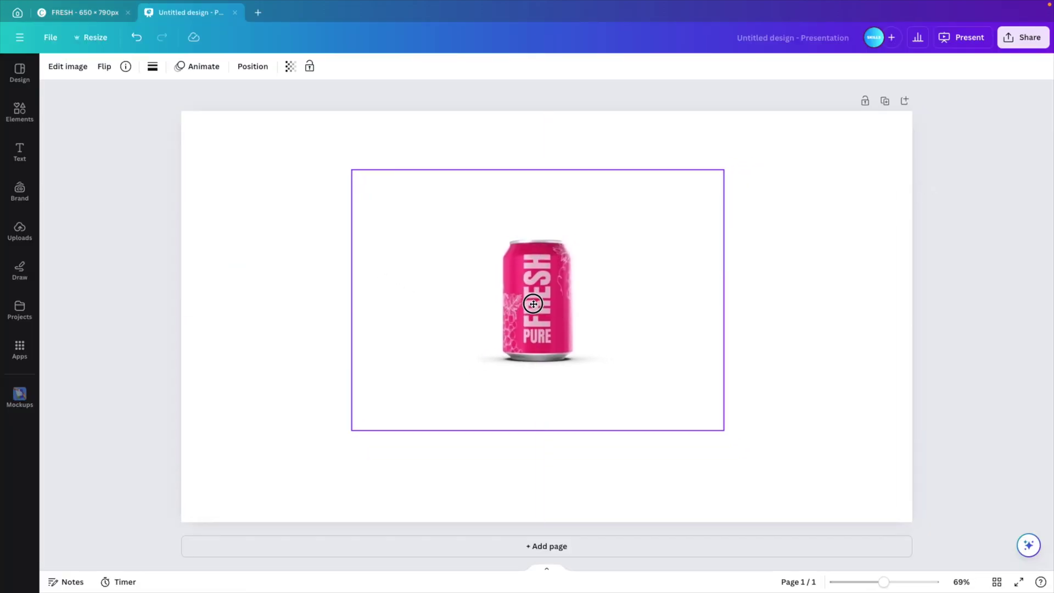
# Step: Set the page background to bright blue
pyautogui.click(269, 202)
pyautogui.click(48, 66)
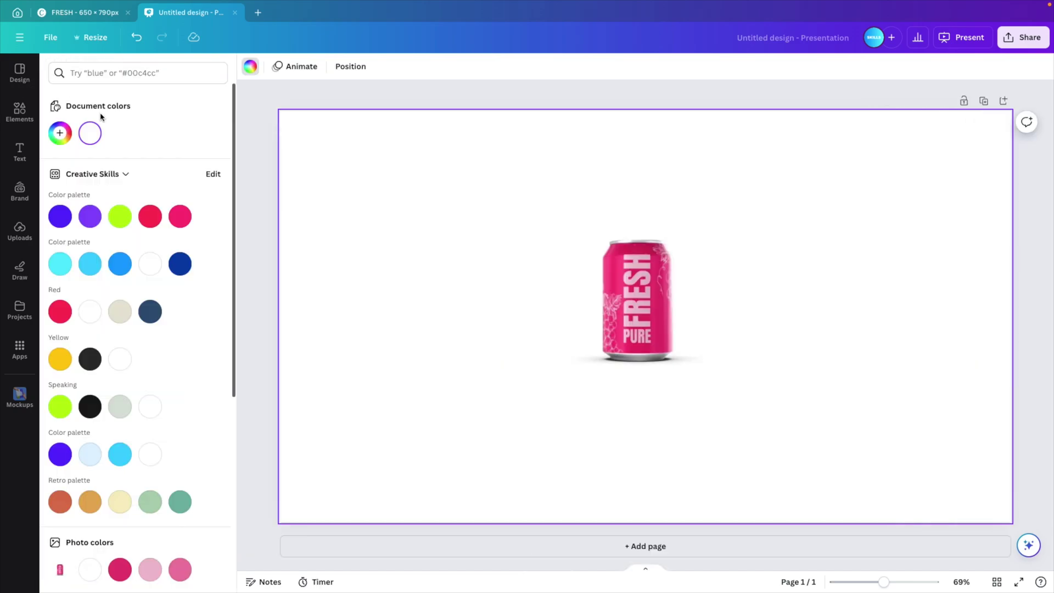
pyautogui.click(120, 264)
# Step: Reposition the can image near the page's centre and remove its white background with BG Remover
pyautogui.click(662, 373)
pyautogui.moveTo(662, 373); pyautogui.dragTo(680, 388)
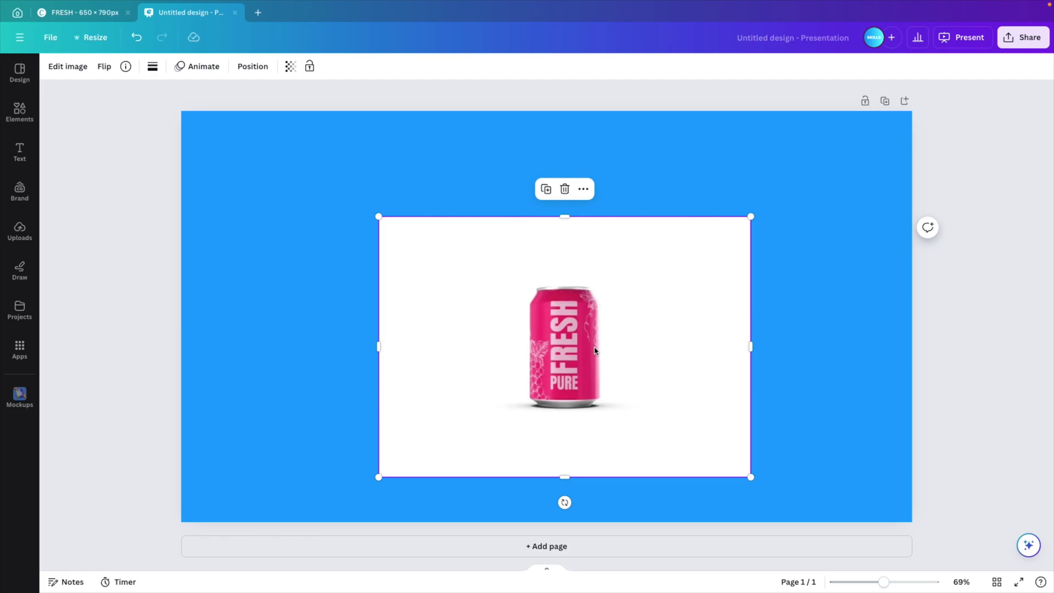
pyautogui.moveTo(583, 339); pyautogui.dragTo(571, 335)
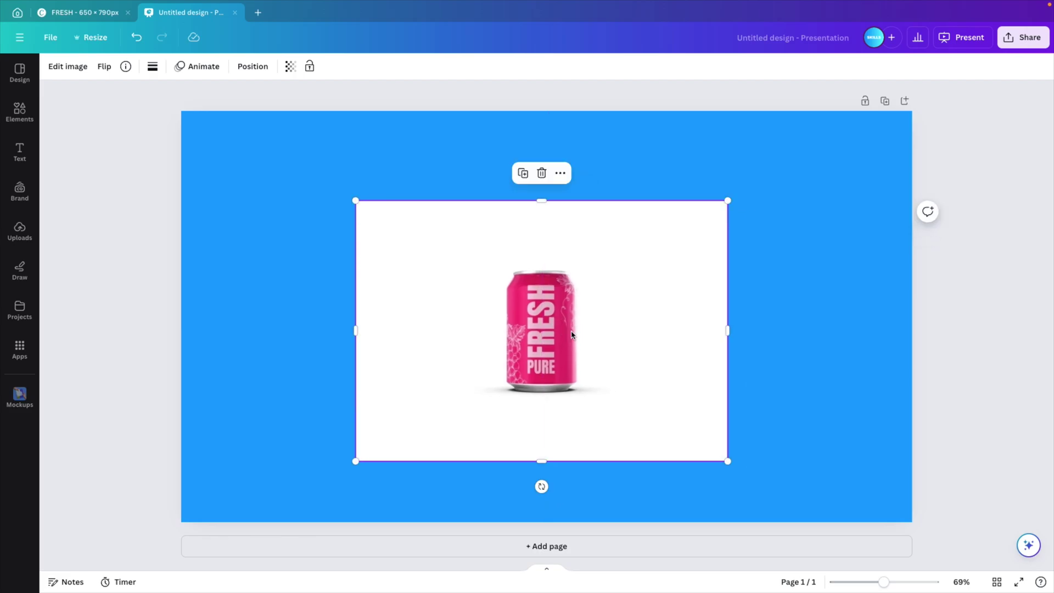
pyautogui.click(68, 65)
pyautogui.click(76, 152)
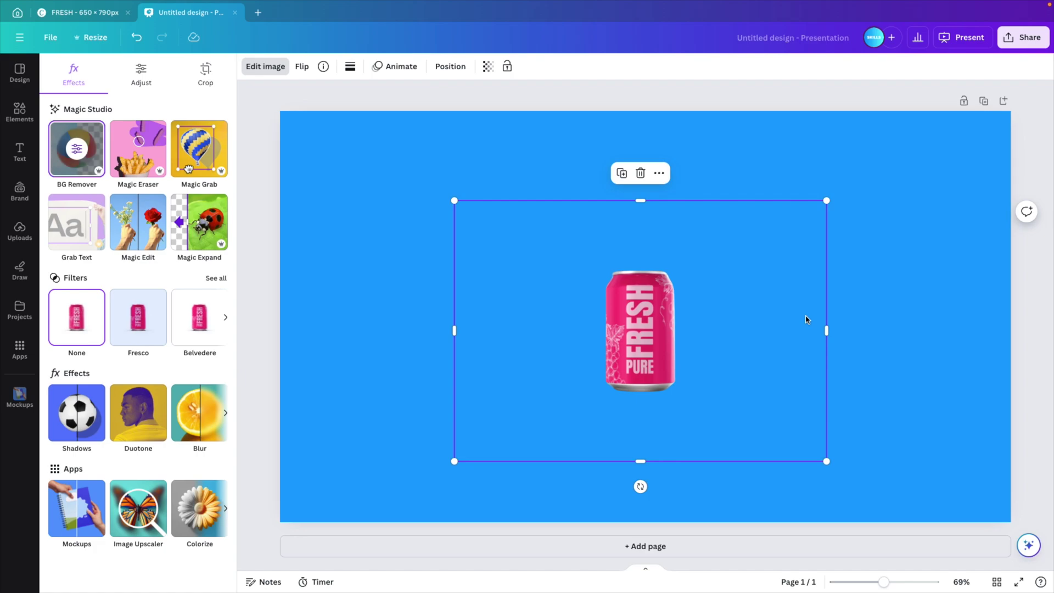
# Step: Crop the empty area around the can on all four sides, then enlarge and re-centre it on the page
pyautogui.moveTo(827, 327); pyautogui.dragTo(684, 331)
pyautogui.moveTo(457, 330); pyautogui.dragTo(591, 330)
pyautogui.moveTo(638, 461); pyautogui.dragTo(638, 401)
pyautogui.moveTo(631, 199); pyautogui.dragTo(639, 262)
pyautogui.moveTo(591, 331); pyautogui.dragTo(595, 331)
pyautogui.moveTo(686, 401); pyautogui.dragTo(776, 538)
pyautogui.moveTo(734, 448); pyautogui.dragTo(681, 378)
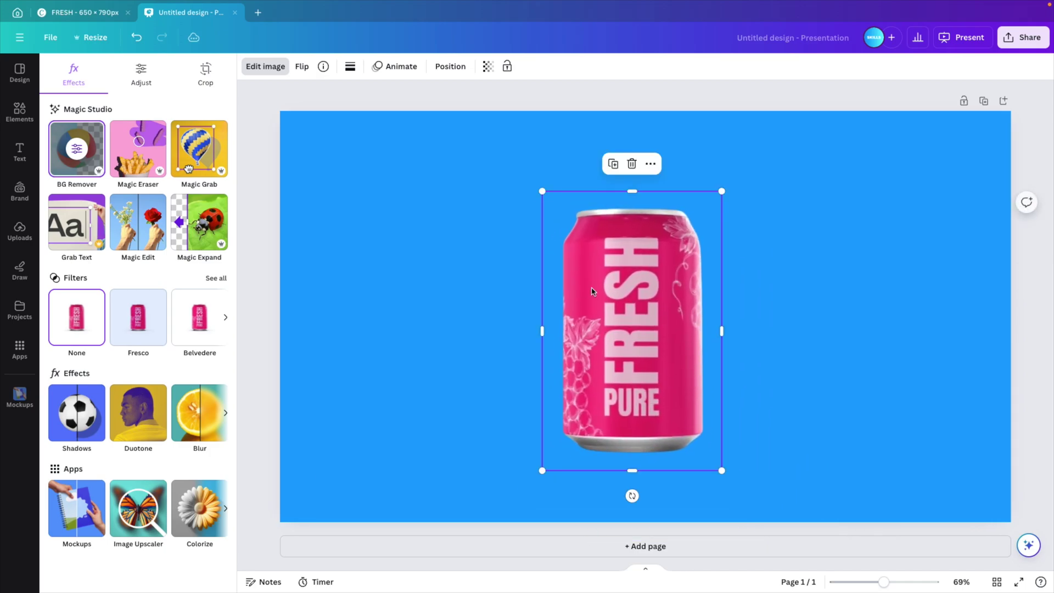
# Step: Clear the blue page background and move the can, scaled down, to the right side of the page
pyautogui.click(853, 373)
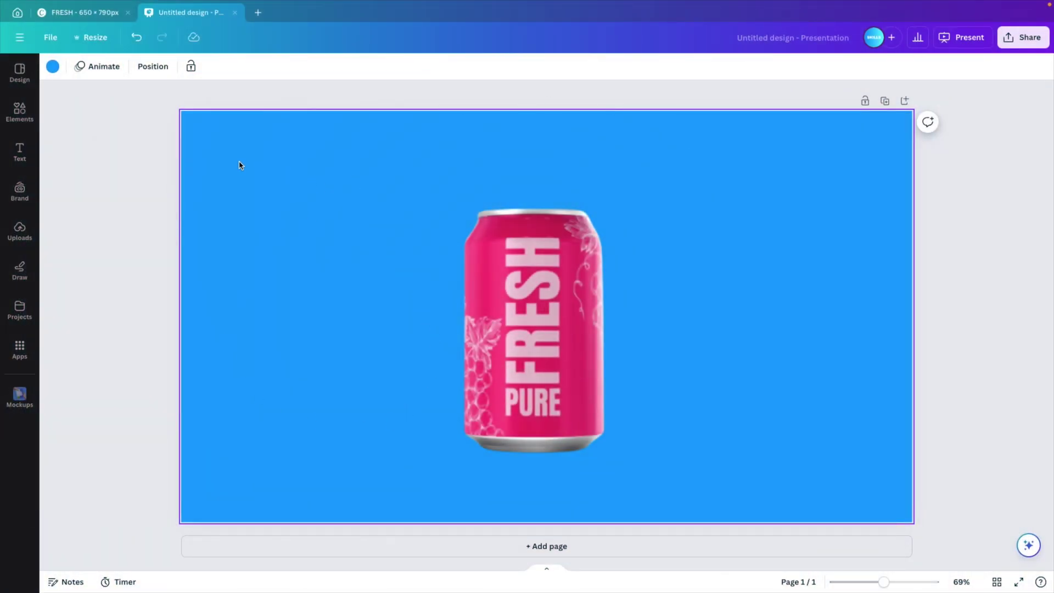
pyautogui.press('Delete')
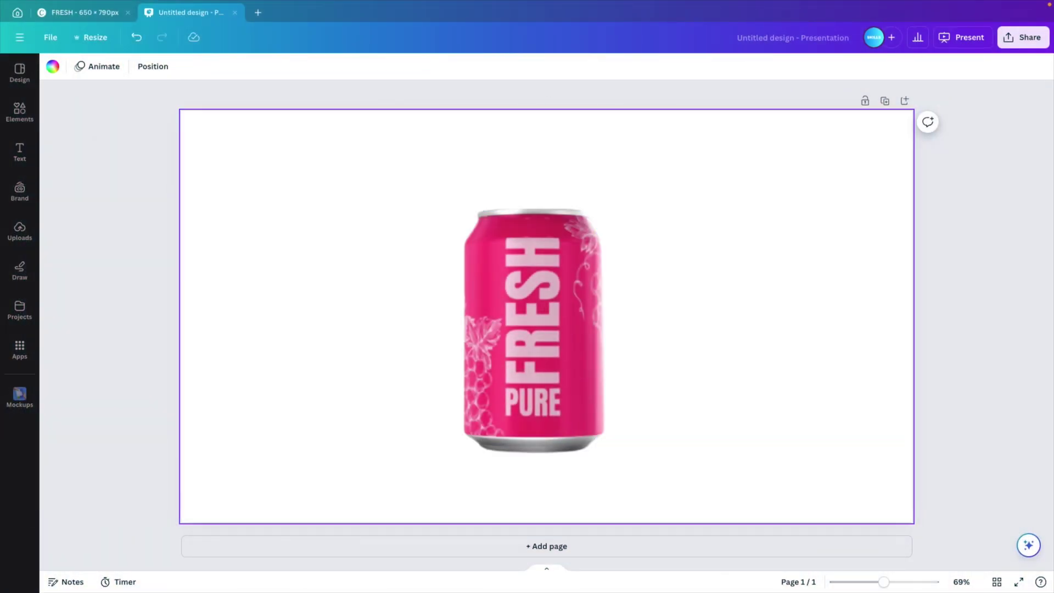
pyautogui.click(598, 209)
pyautogui.moveTo(623, 191); pyautogui.dragTo(569, 276)
pyautogui.moveTo(522, 338); pyautogui.dragTo(829, 284)
pyautogui.click(591, 275)
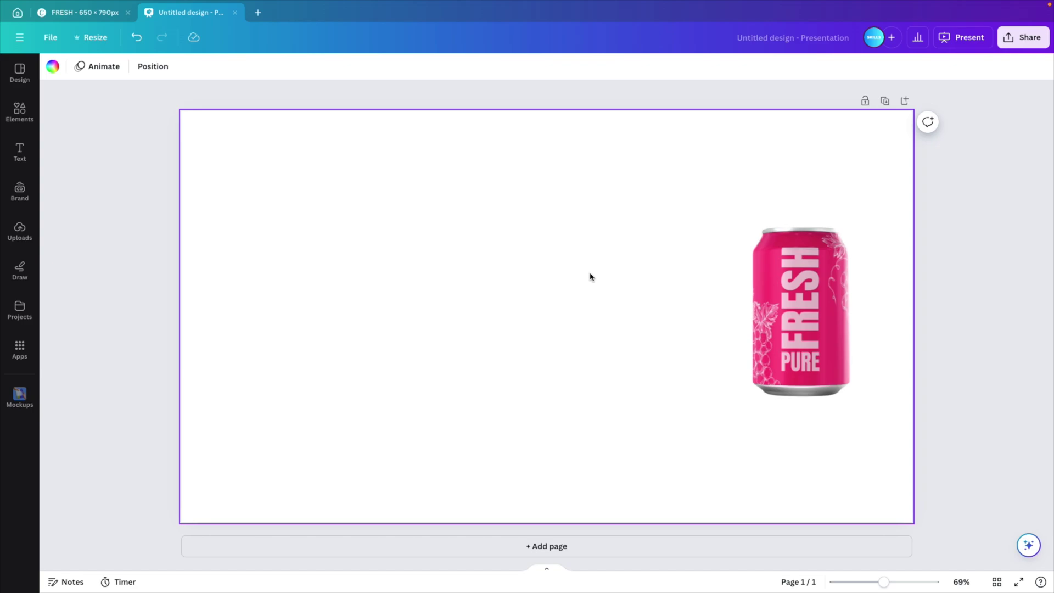
# Step: Search the elements library for "pedestal" and limit the results to photos
pyautogui.click(11, 115)
pyautogui.click(119, 76)
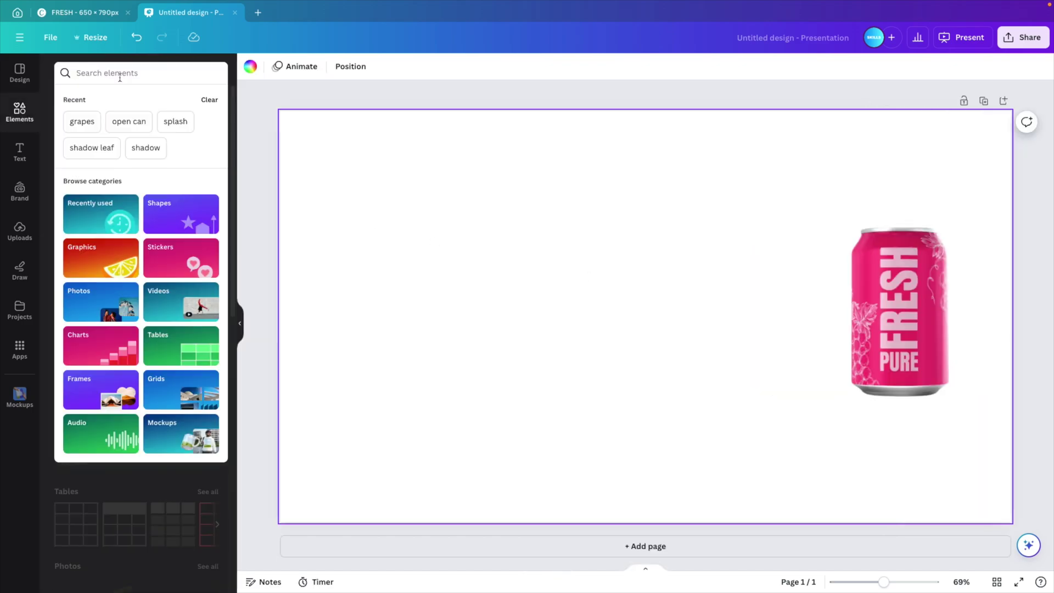
pyautogui.write('pedestal')
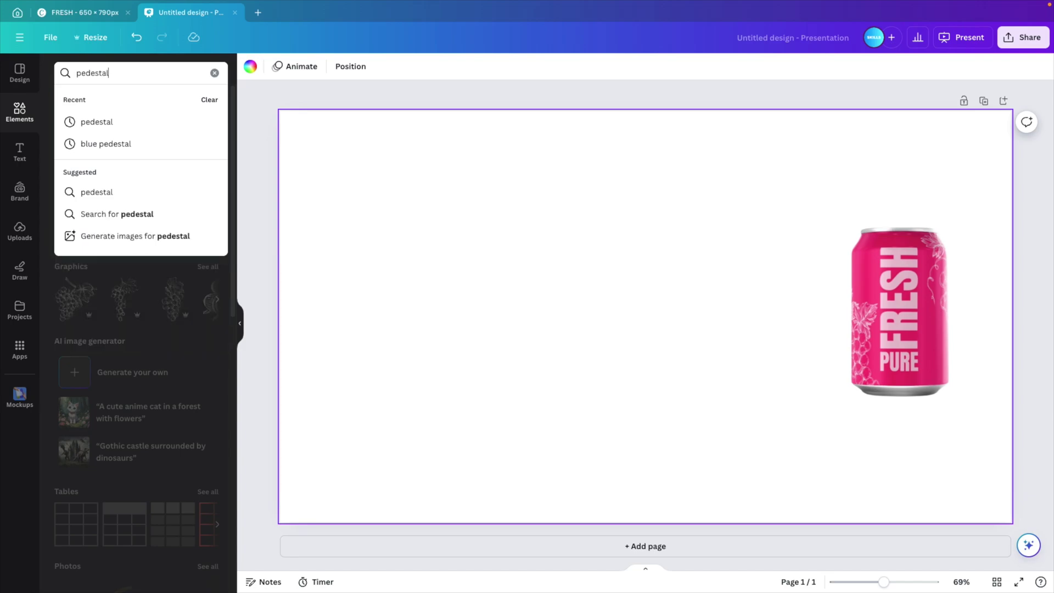
pyautogui.press('Return')
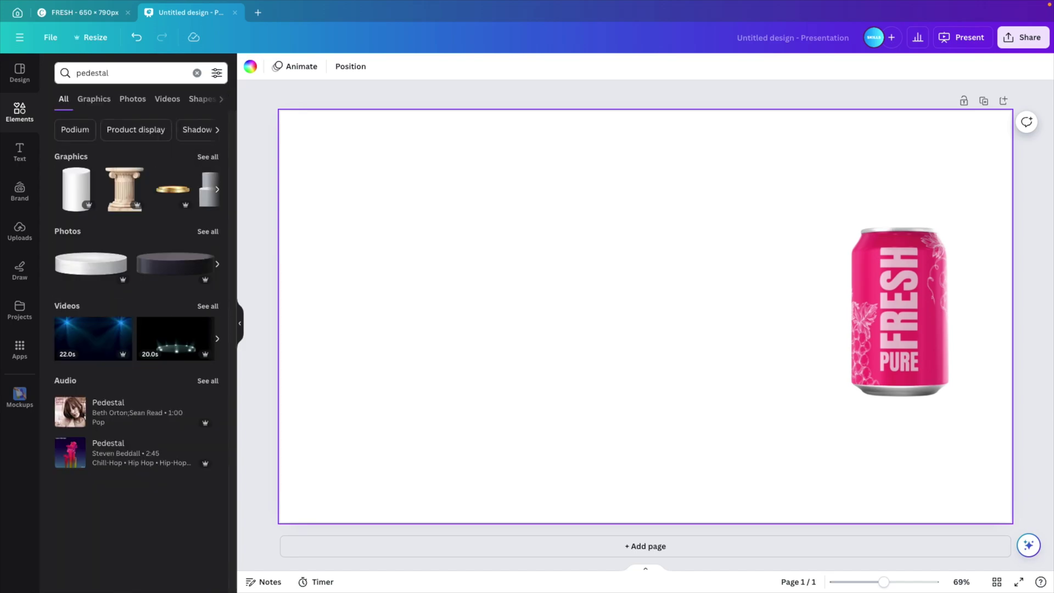
pyautogui.click(130, 101)
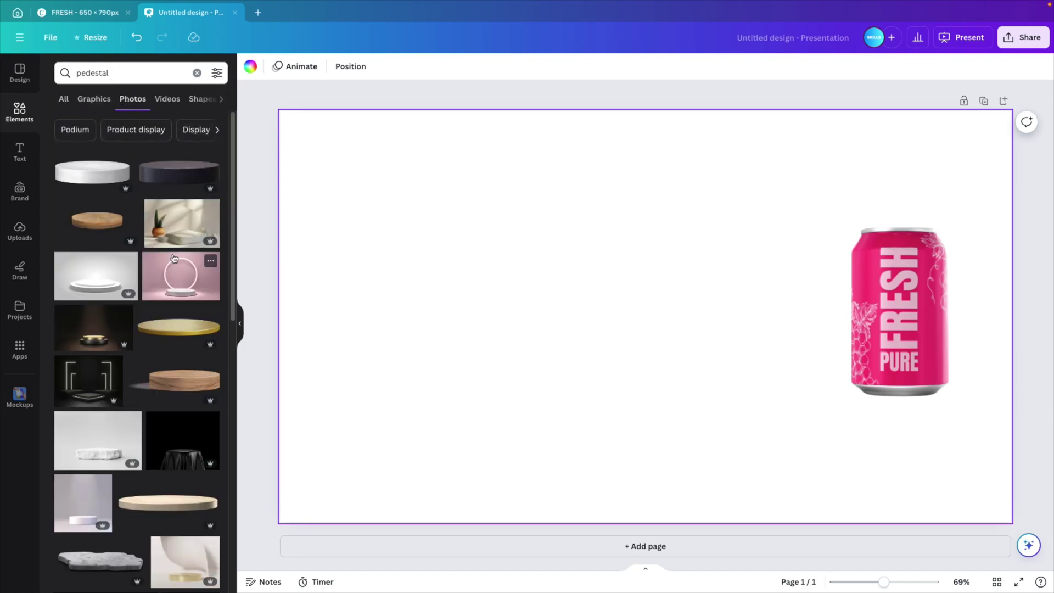
# Step: Add the light-blue pedestal photo with the glowing ring and clouds, and scale and position it to cover the whole page
pyautogui.scroll(-2, 121, 340)
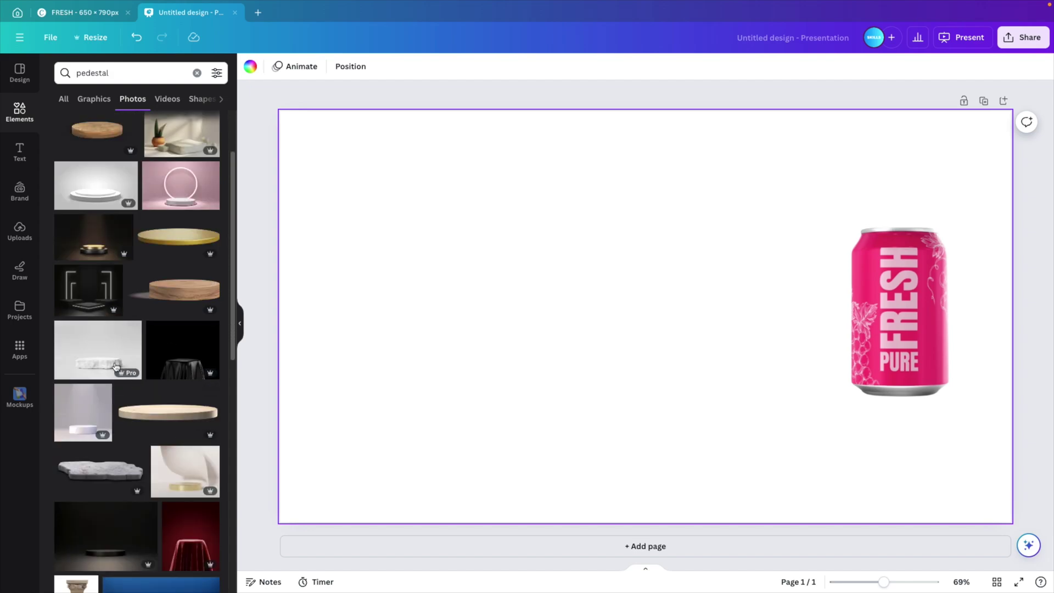
pyautogui.scroll(-6, 145, 396)
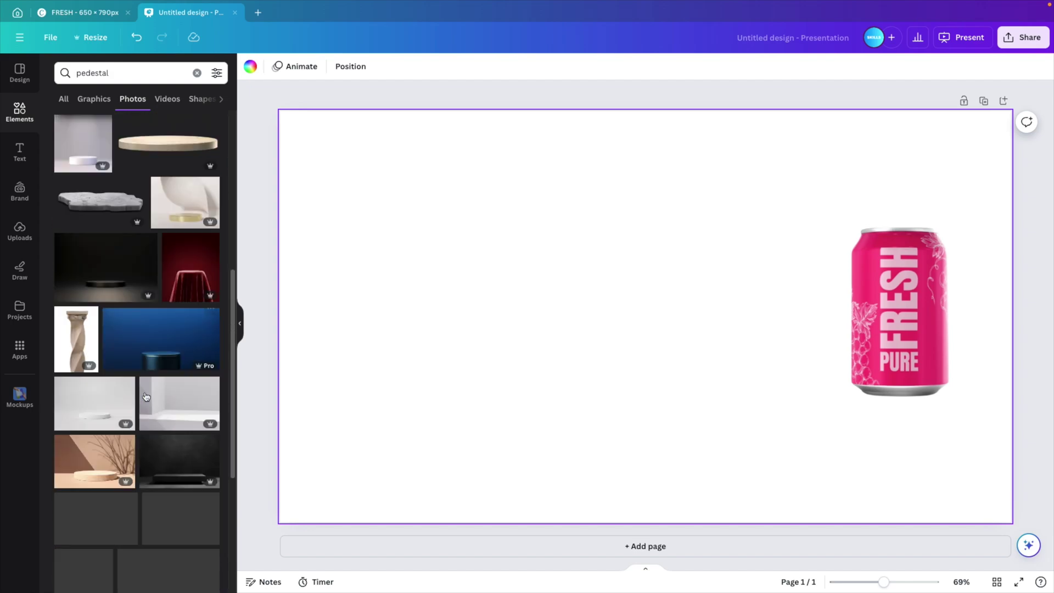
pyautogui.scroll(-1, 145, 396)
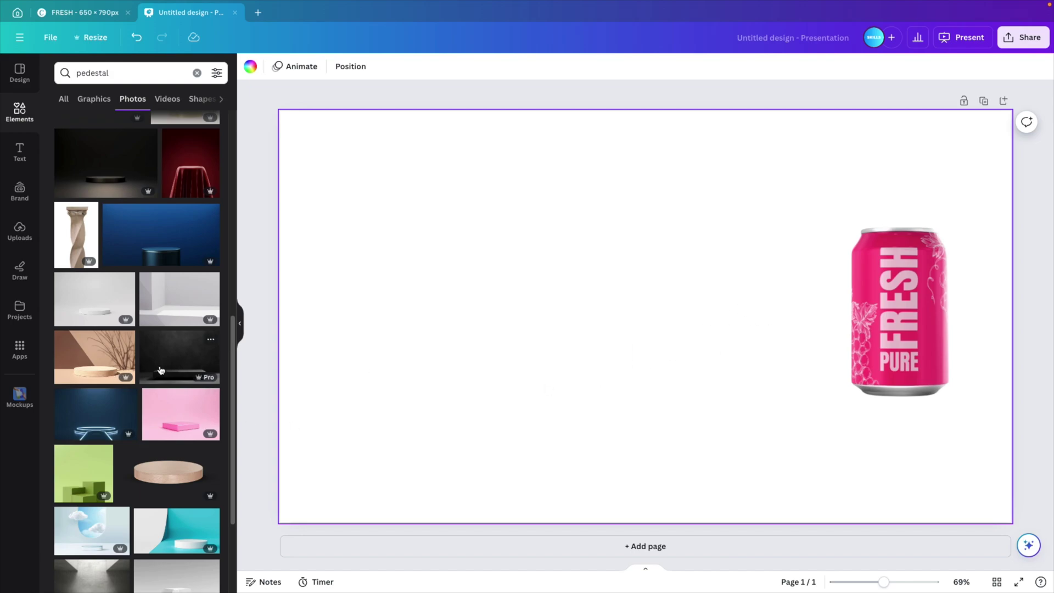
pyautogui.scroll(-4, 169, 366)
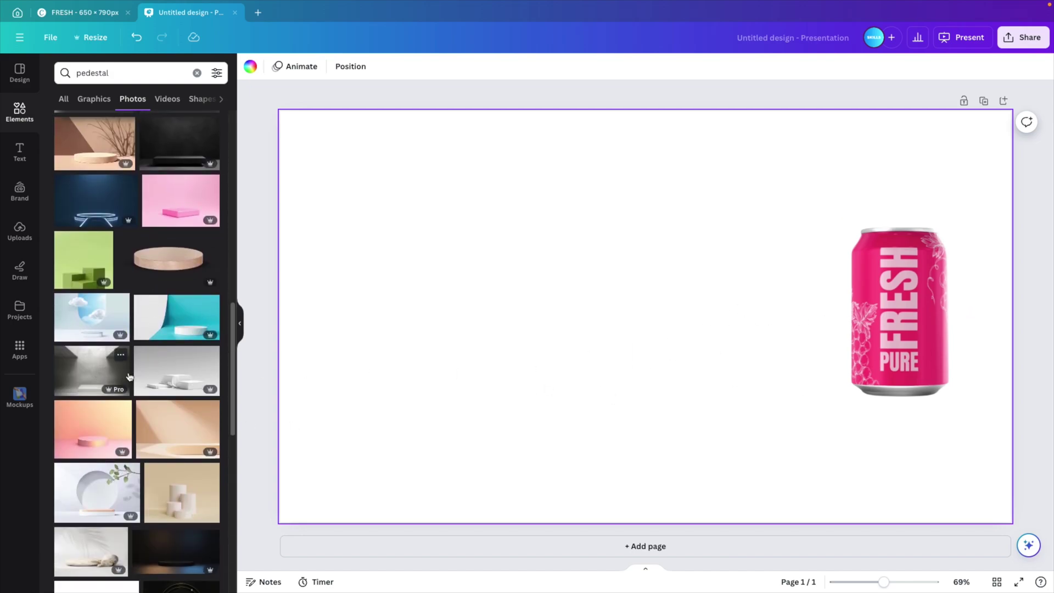
pyautogui.scroll(-7, 129, 376)
pyautogui.scroll(-4, 131, 409)
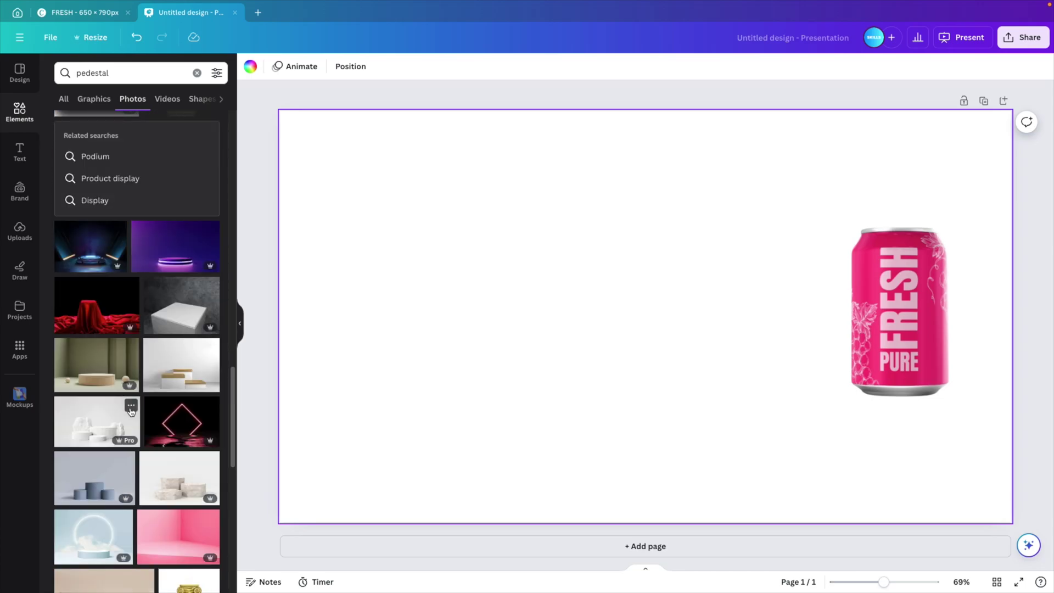
pyautogui.scroll(-3, 131, 412)
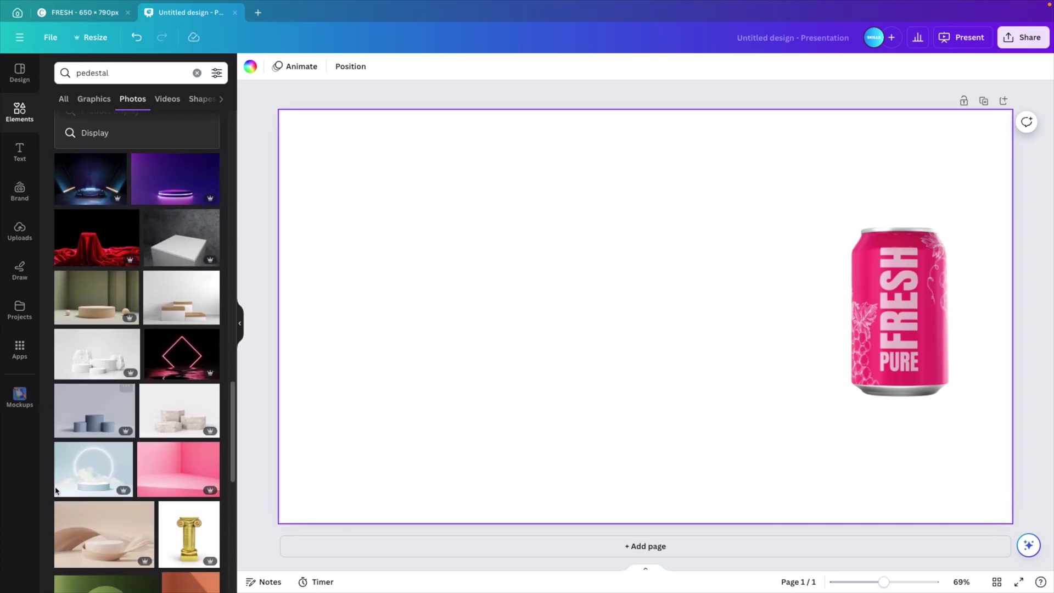
pyautogui.moveTo(84, 476); pyautogui.dragTo(362, 277)
pyautogui.moveTo(496, 294); pyautogui.dragTo(454, 245)
pyautogui.moveTo(749, 428); pyautogui.dragTo(1050, 558)
pyautogui.moveTo(818, 473); pyautogui.dragTo(815, 452)
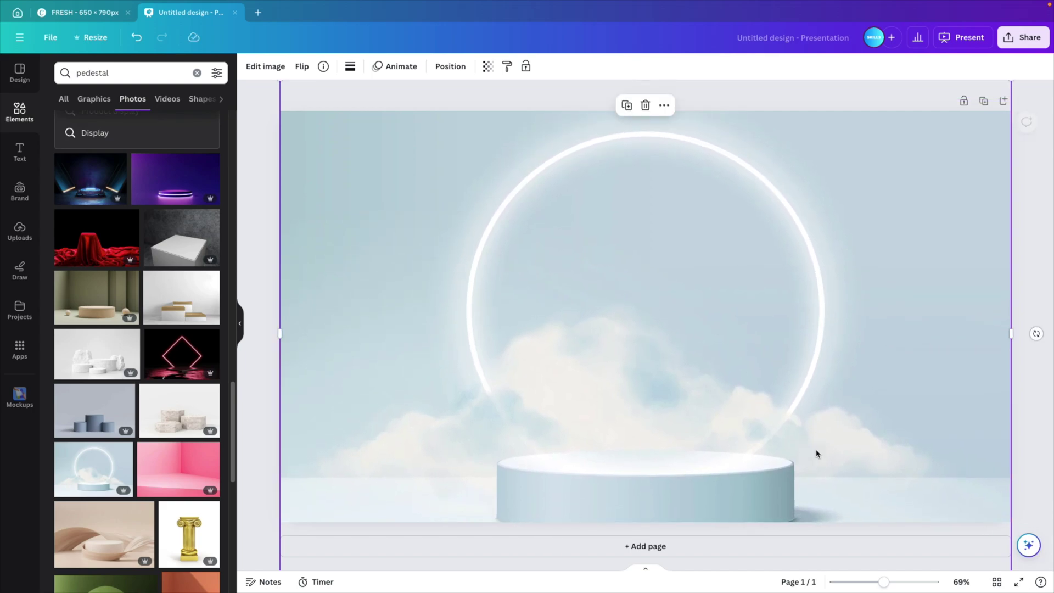
# Step: Send the pedestal photo behind the can, then enlarge the can and centre it standing on the pedestal
pyautogui.click(447, 68)
pyautogui.click(165, 117)
pyautogui.click(903, 318)
pyautogui.moveTo(902, 319); pyautogui.dragTo(648, 381)
pyautogui.moveTo(706, 280); pyautogui.dragTo(732, 235)
pyautogui.moveTo(682, 359); pyautogui.dragTo(671, 361)
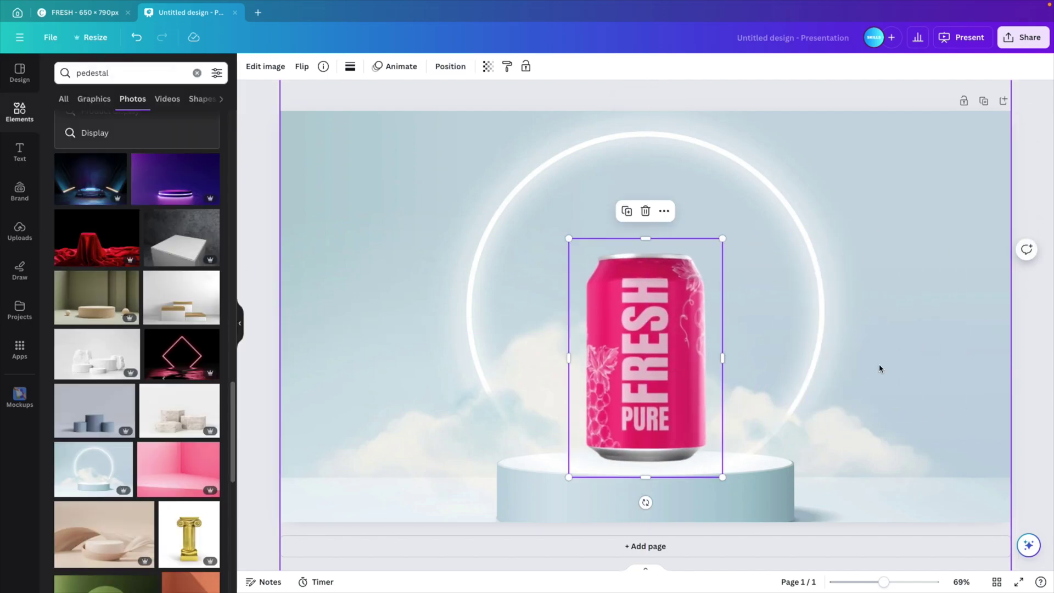
pyautogui.click(941, 334)
pyautogui.click(1023, 391)
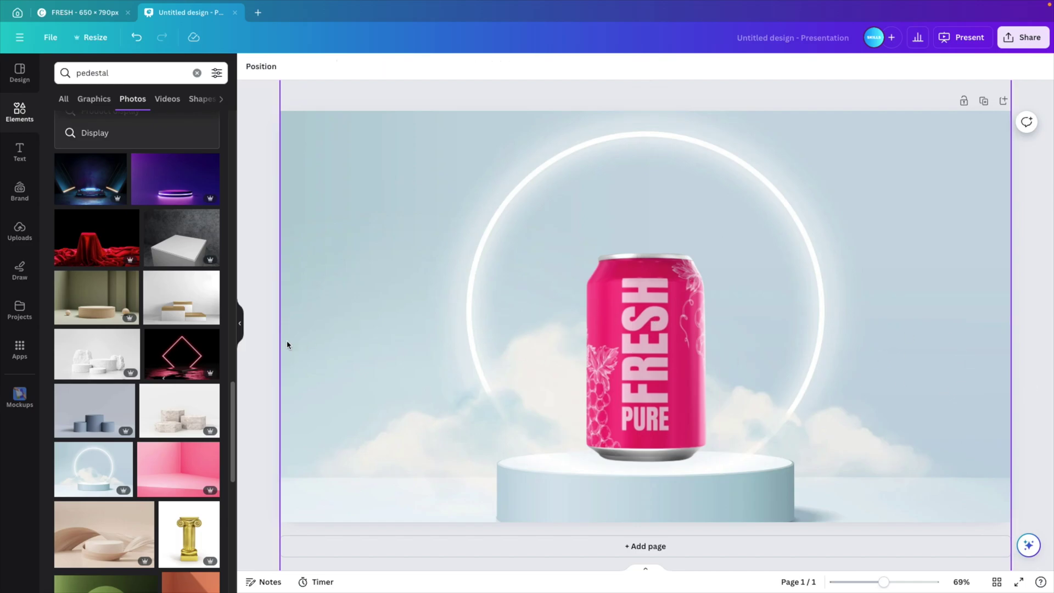
# Step: Duplicate the can, scale the copy down and place it beside the original on the right of the pedestal
pyautogui.click(241, 323)
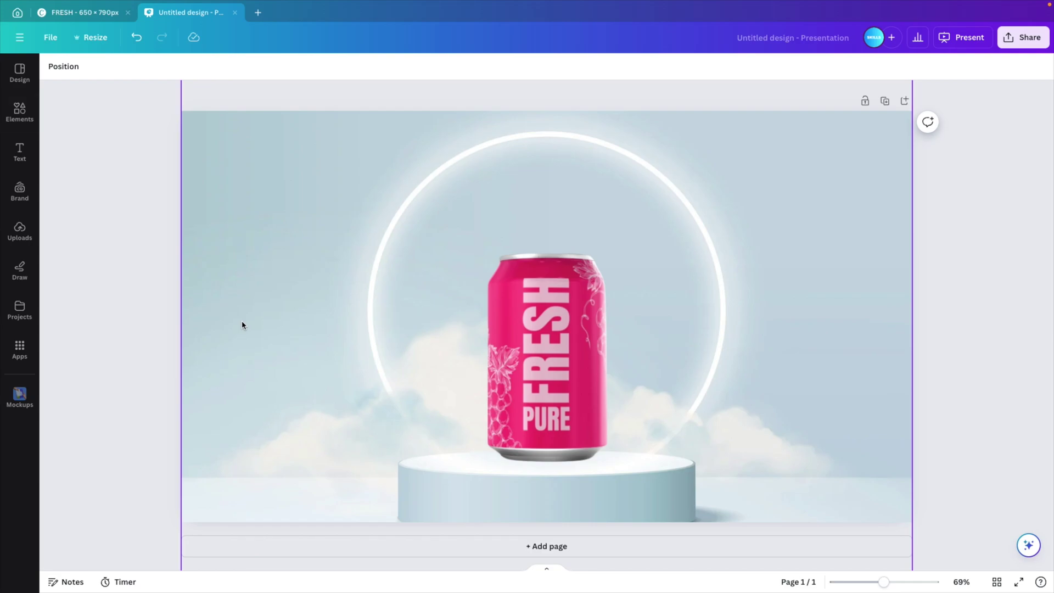
pyautogui.click(543, 344)
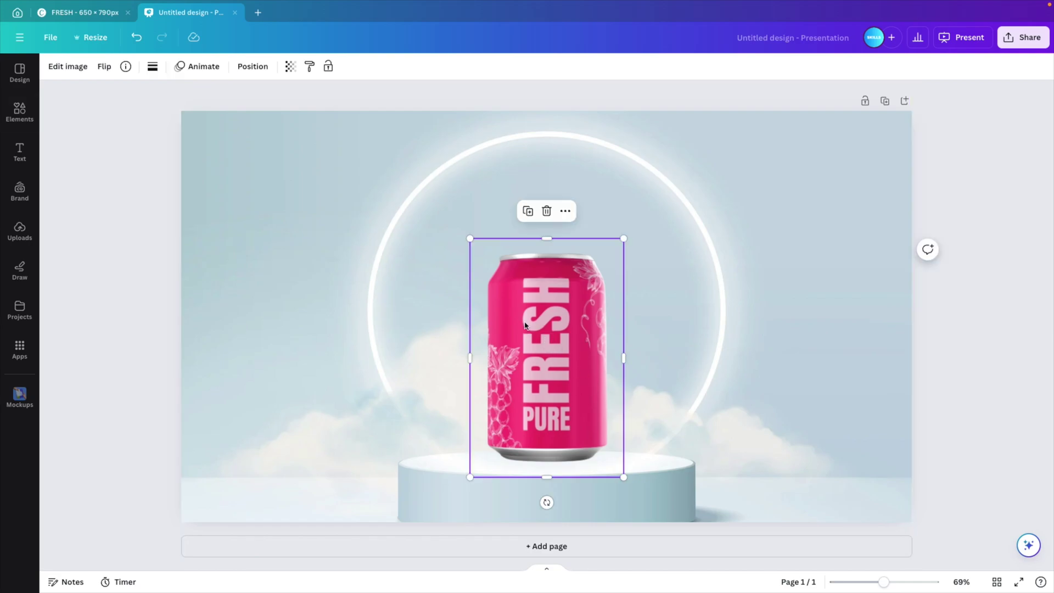
pyautogui.keyDown('alt'); pyautogui.moveTo(536, 353); pyautogui.dragTo(683, 353); pyautogui.keyUp('alt')
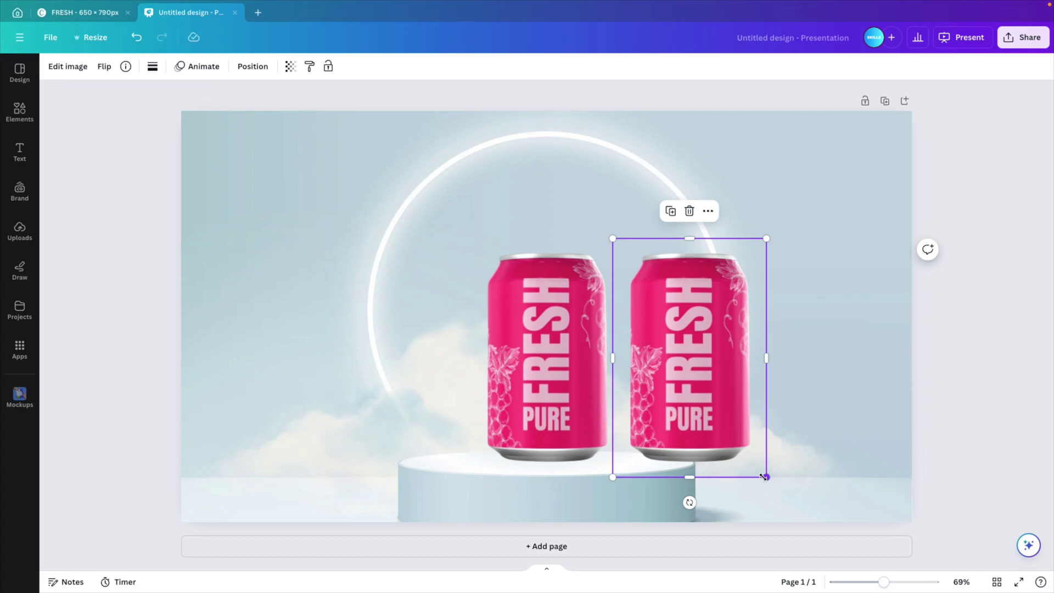
pyautogui.moveTo(763, 477); pyautogui.dragTo(722, 412)
pyautogui.moveTo(687, 325); pyautogui.dragTo(666, 374)
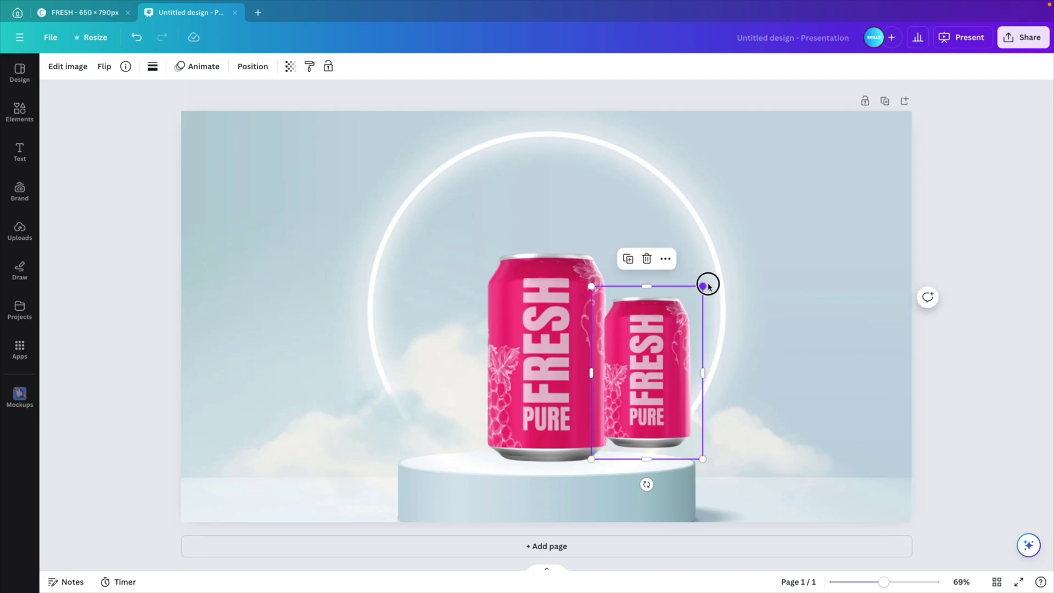
# Step: Enlarge the copied can slightly, tilt it clockwise and shift it to overlap the main can's right edge
pyautogui.moveTo(707, 285); pyautogui.dragTo(710, 273)
pyautogui.moveTo(683, 378); pyautogui.dragTo(679, 377)
pyautogui.moveTo(646, 482); pyautogui.dragTo(608, 481)
pyautogui.moveTo(648, 424); pyautogui.dragTo(630, 430)
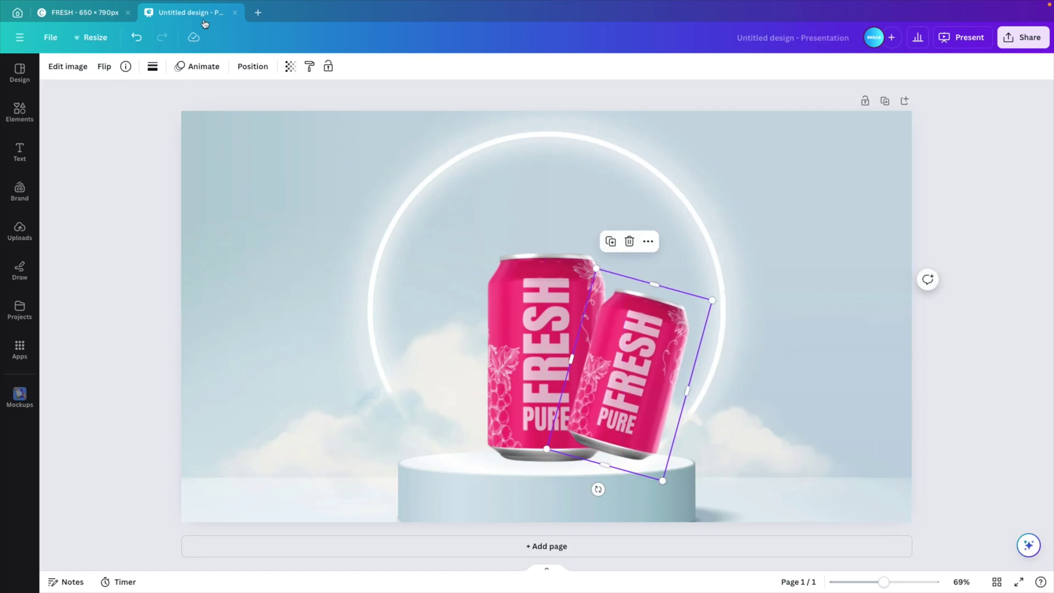
# Step: Move the tilted can's layer below the main can's layer
pyautogui.click(253, 67)
pyautogui.click(185, 78)
pyautogui.moveTo(160, 135); pyautogui.dragTo(160, 197)
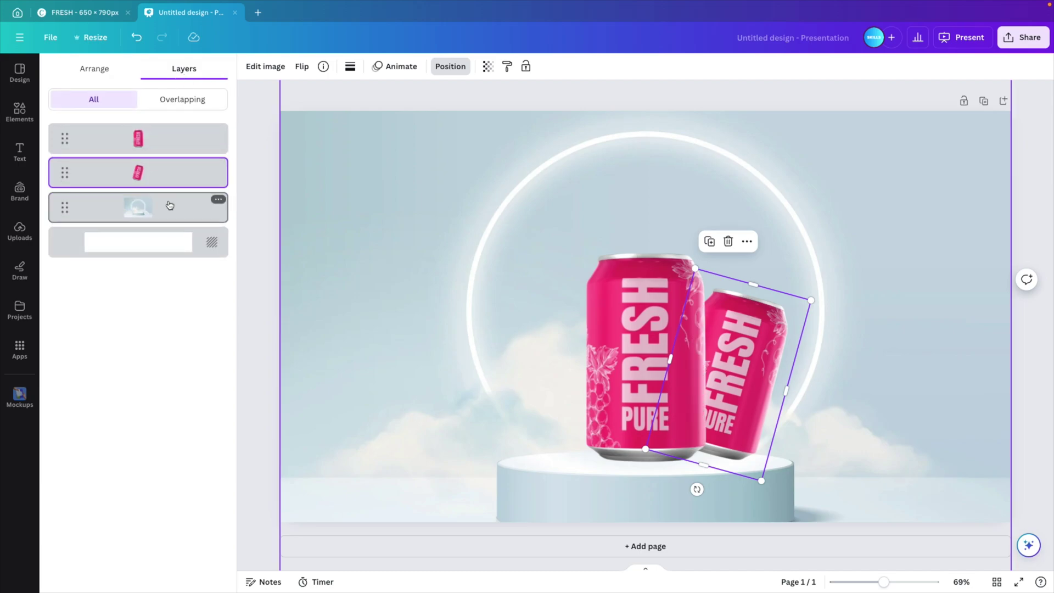
# Step: Duplicate the tilted can to the left side, rotate it counter-clockwise to mirror the right one and tuck it behind the main can
pyautogui.moveTo(758, 362); pyautogui.dragTo(576, 362)
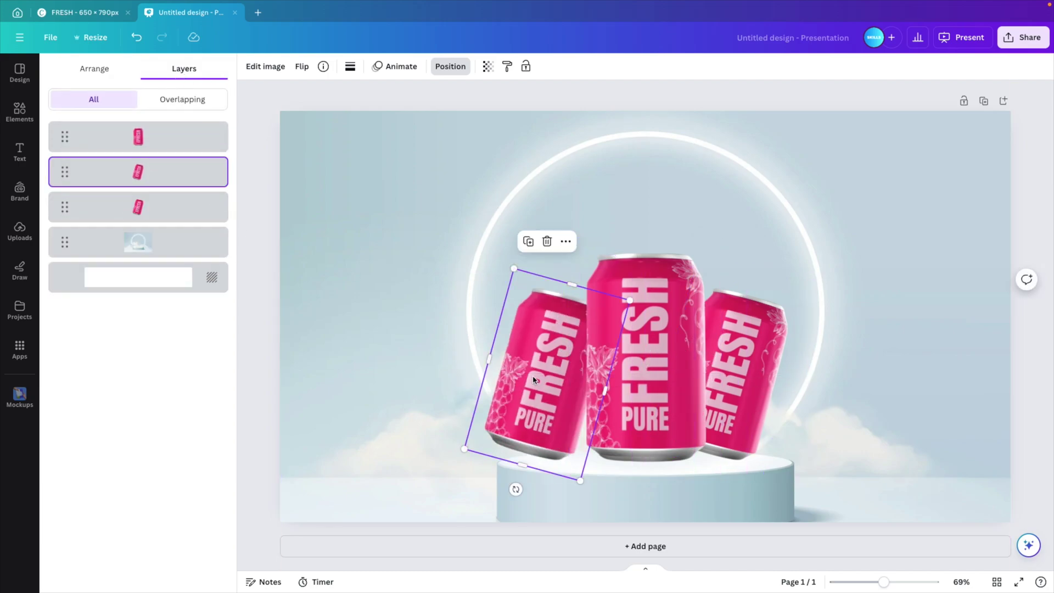
pyautogui.moveTo(516, 489); pyautogui.dragTo(576, 470)
pyautogui.moveTo(519, 404); pyautogui.dragTo(541, 388)
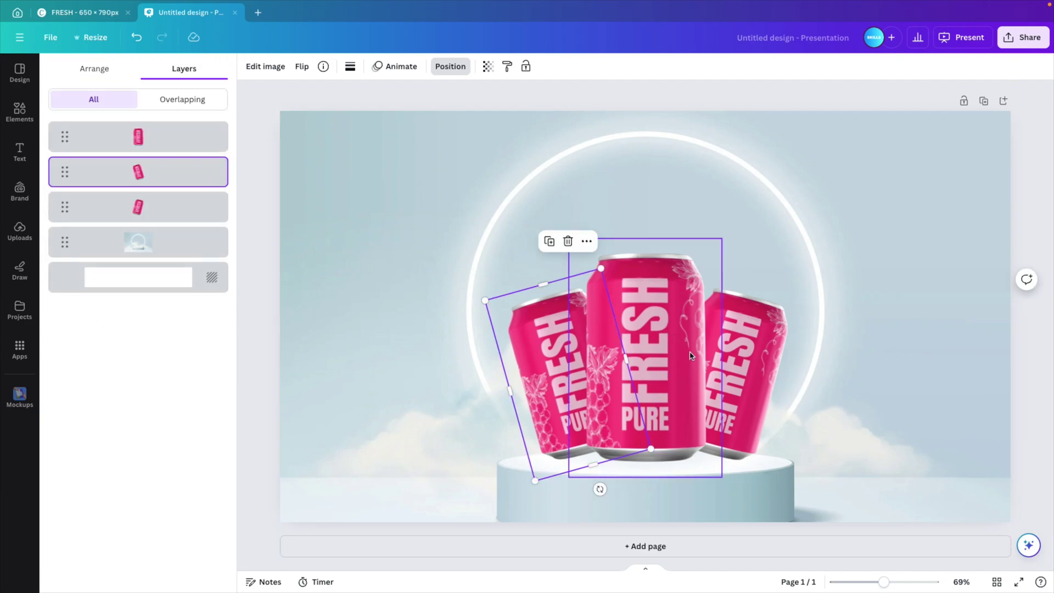
pyautogui.click(892, 266)
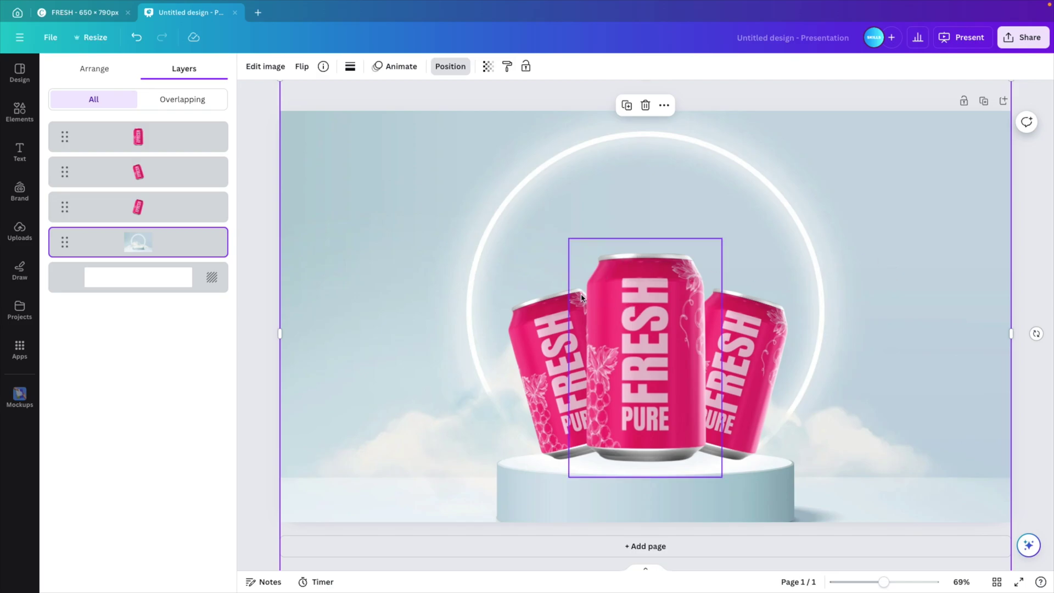
# Step: Search the elements library for "water splash" and show all the graphics results
pyautogui.click(20, 112)
pyautogui.click(130, 74)
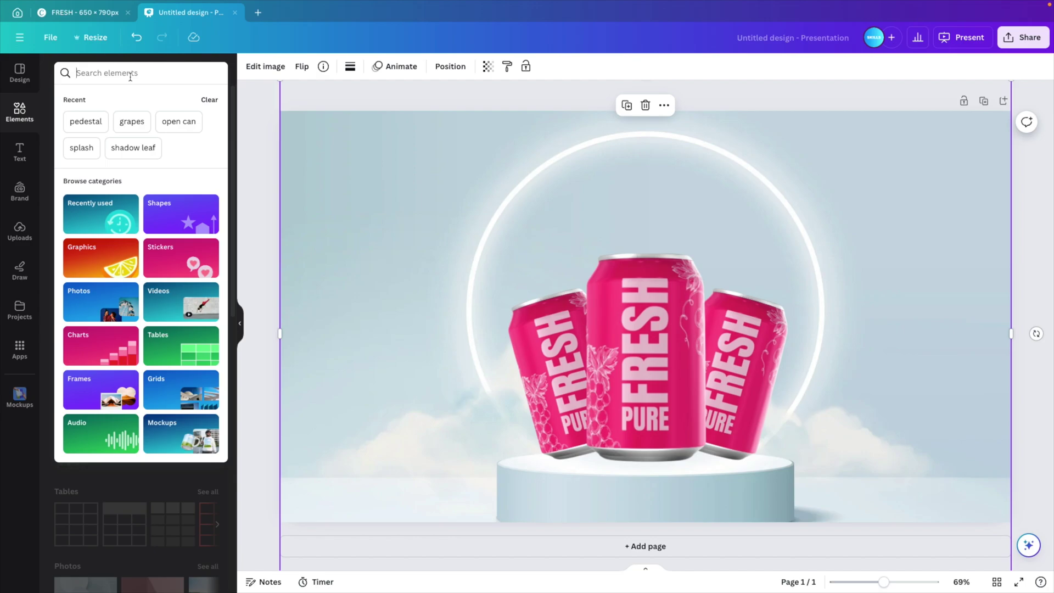
pyautogui.write('water splash')
pyautogui.press('Return')
pyautogui.click(203, 159)
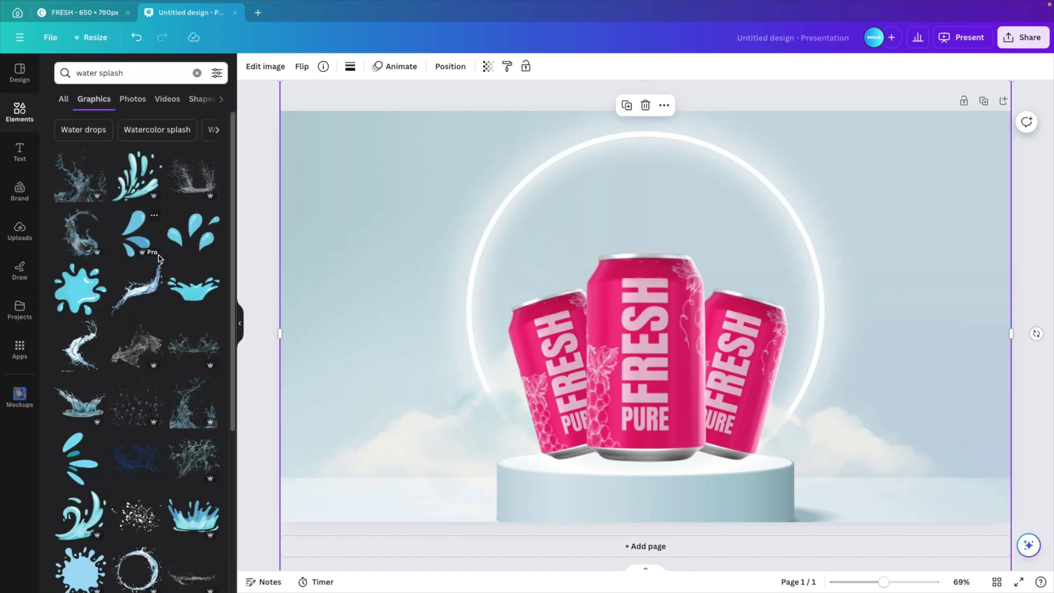
# Step: Try out the clear grey water splash graphic around the cans, scaled down, and remove it
pyautogui.click(136, 349)
pyautogui.moveTo(679, 297); pyautogui.dragTo(761, 219)
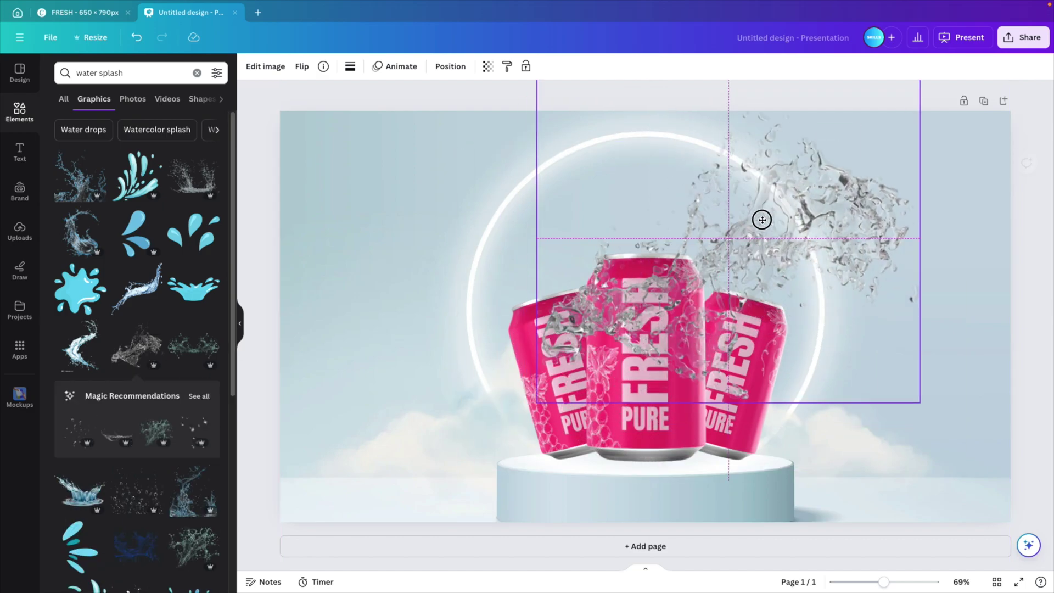
pyautogui.moveTo(912, 84); pyautogui.dragTo(776, 197)
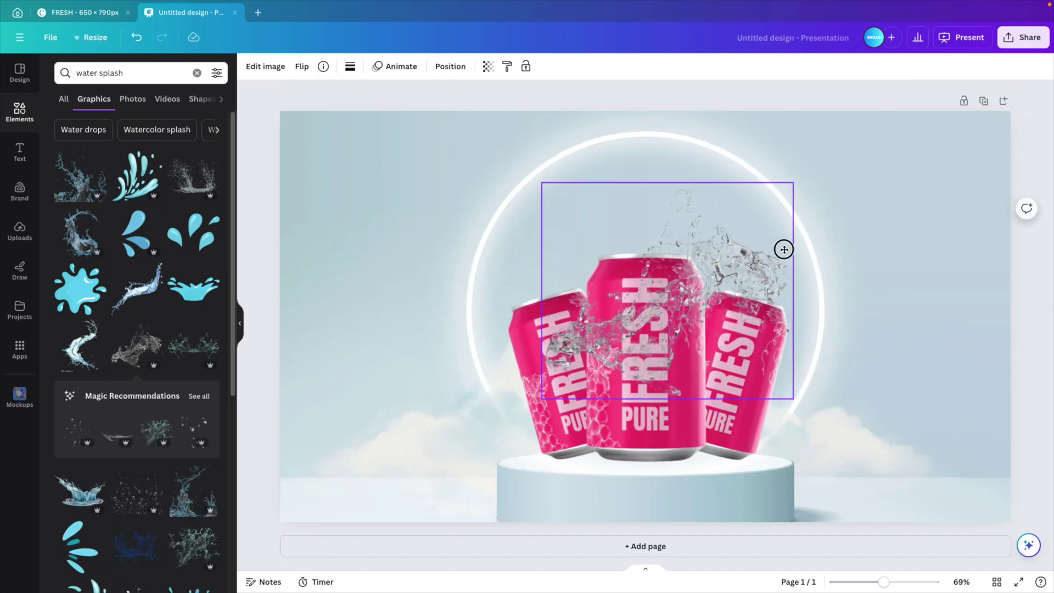
pyautogui.moveTo(763, 264); pyautogui.dragTo(905, 214)
pyautogui.press('Delete')
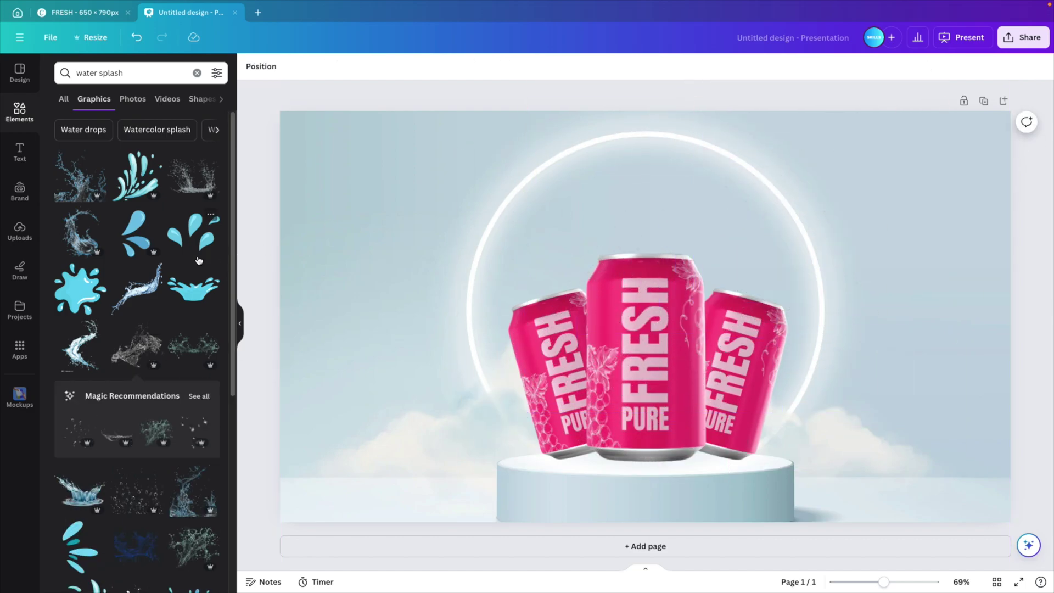
# Step: Try out a curved clear water splash graphic to the right of the cans and remove it
pyautogui.scroll(-8, 177, 269)
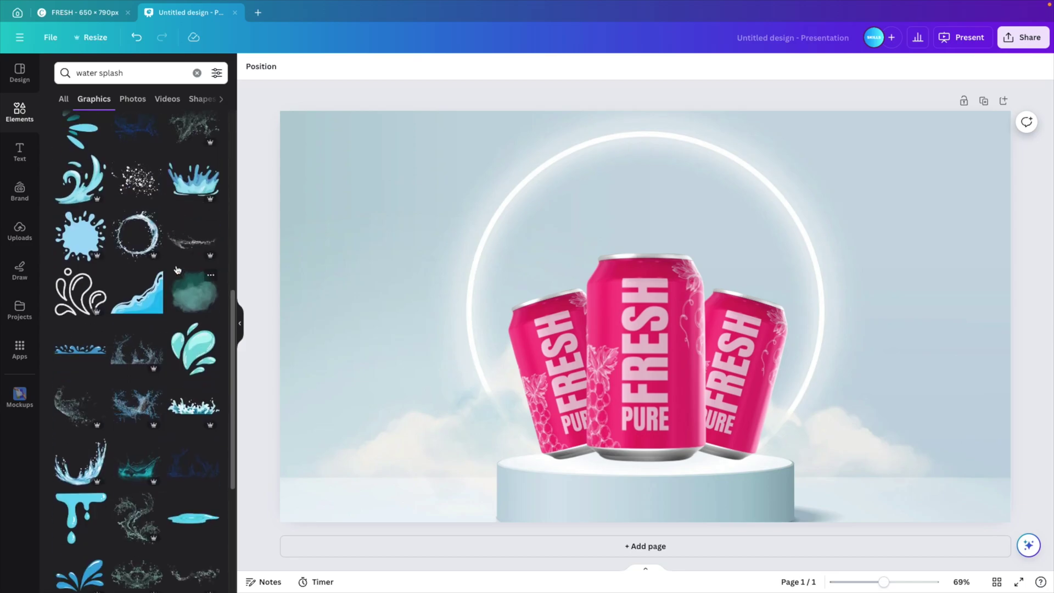
pyautogui.scroll(-2, 110, 302)
pyautogui.click(81, 305)
pyautogui.moveTo(629, 291); pyautogui.dragTo(822, 255)
pyautogui.press('Delete')
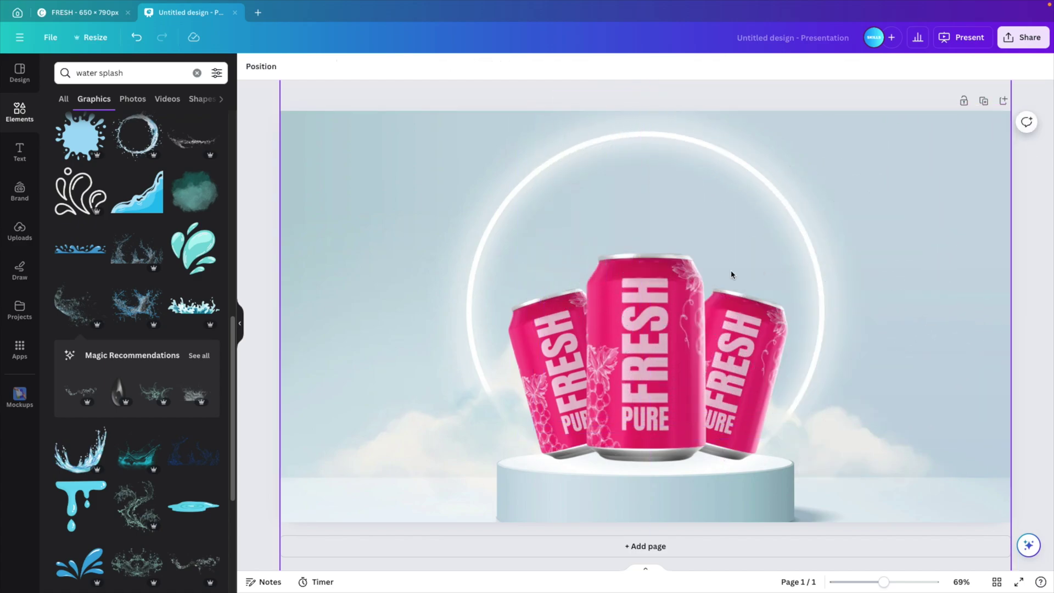
# Step: Try out a blue water splash graphic, scaled down and placed above the left can, and remove it
pyautogui.scroll(-5, 162, 380)
pyautogui.click(131, 400)
pyautogui.moveTo(630, 281); pyautogui.dragTo(568, 232)
pyautogui.moveTo(714, 101); pyautogui.dragTo(627, 216)
pyautogui.moveTo(546, 285); pyautogui.dragTo(522, 173)
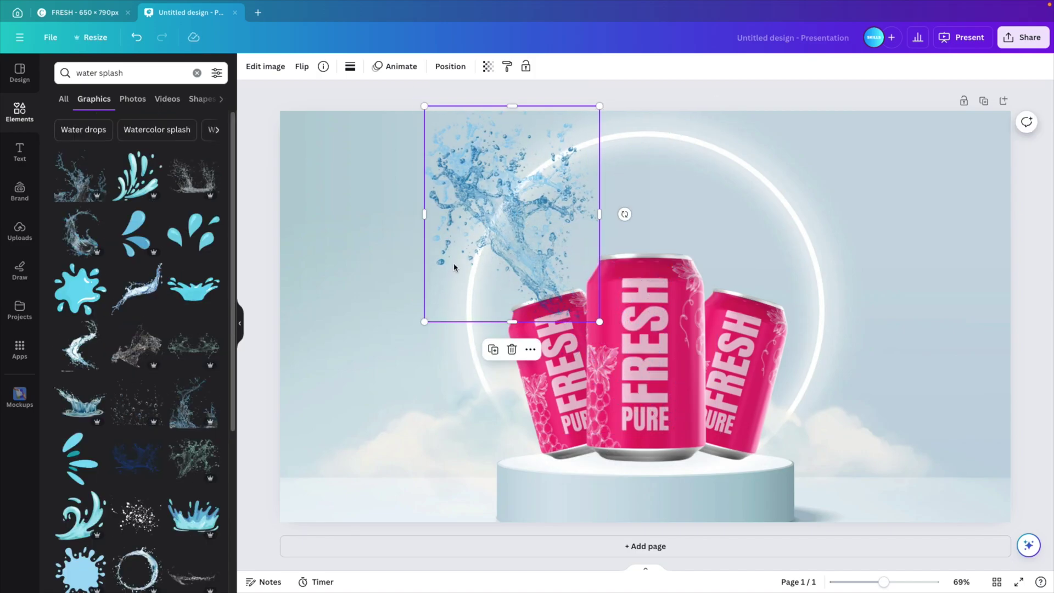
pyautogui.press('Delete')
# Step: Add the tall blue water splash from the photo results over the left can and rotate it so it fans out upward
pyautogui.scroll(-3, 194, 382)
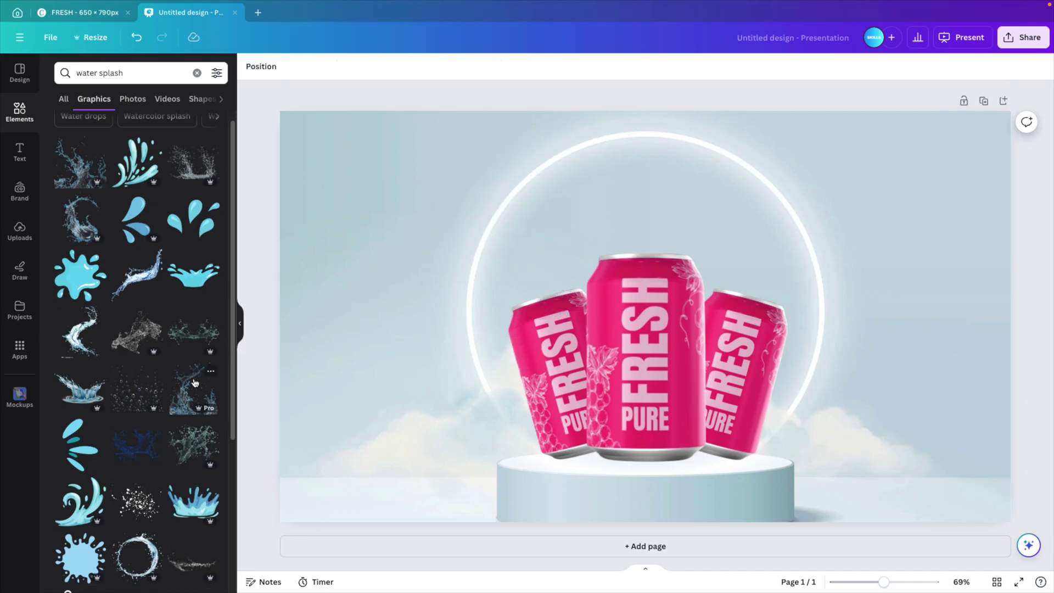
pyautogui.click(133, 99)
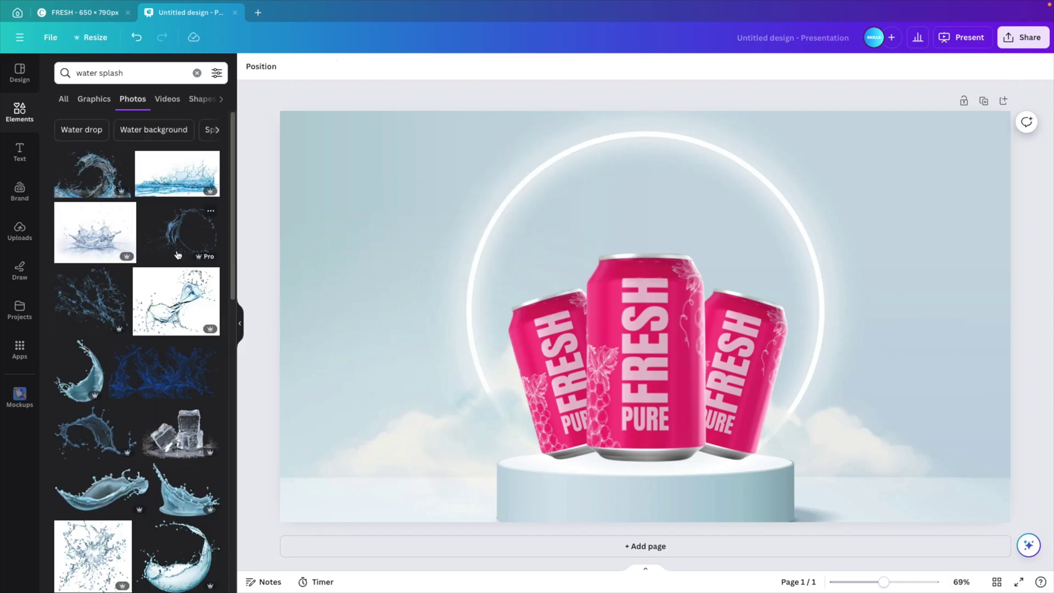
pyautogui.scroll(-1, 150, 289)
pyautogui.scroll(-10, 150, 288)
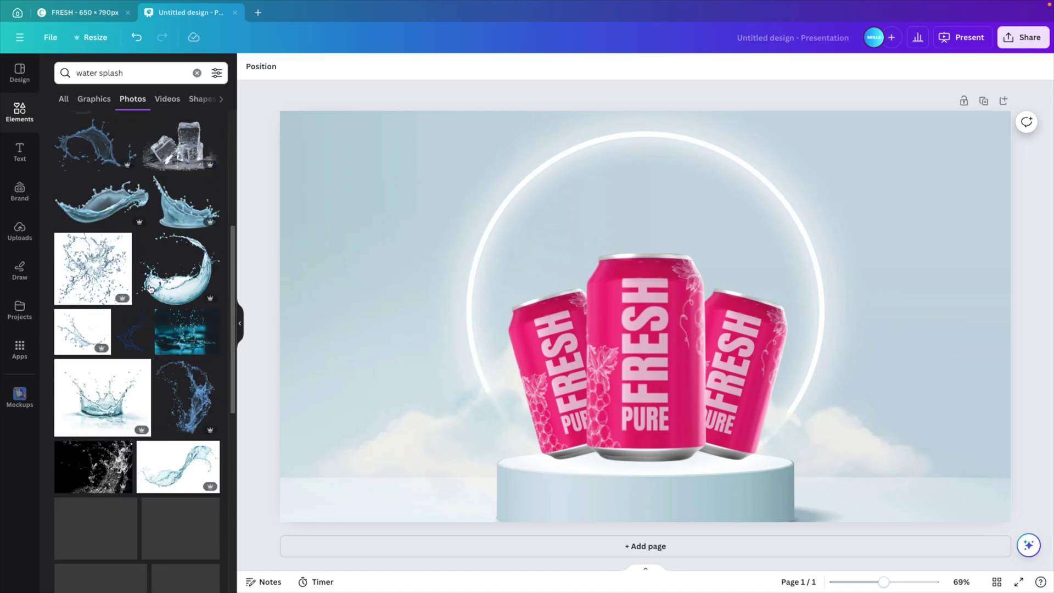
pyautogui.scroll(-5, 150, 288)
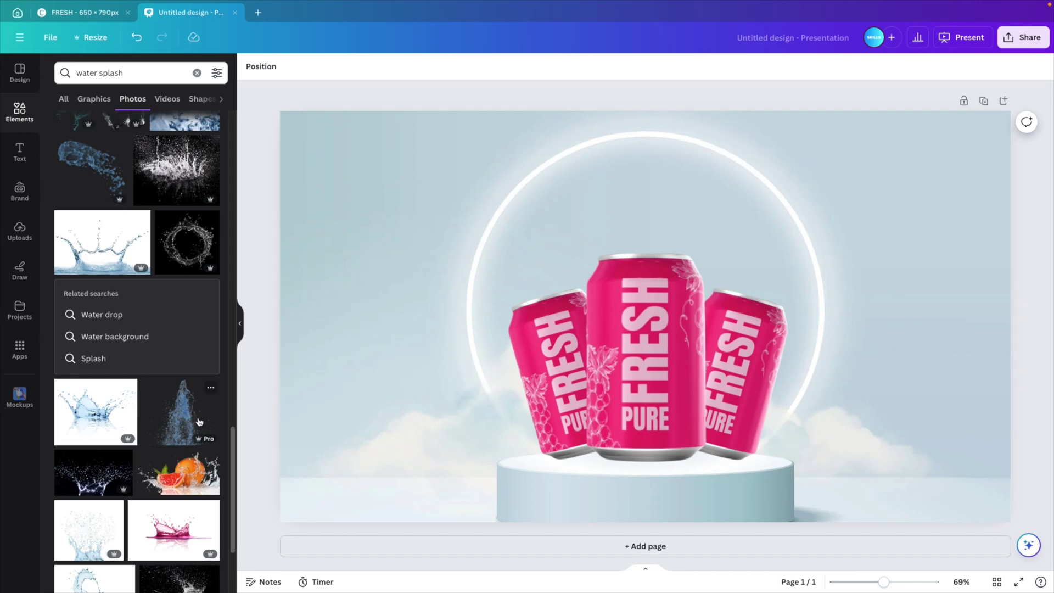
pyautogui.click(175, 418)
pyautogui.moveTo(668, 238); pyautogui.dragTo(544, 234)
pyautogui.moveTo(522, 502); pyautogui.dragTo(585, 403)
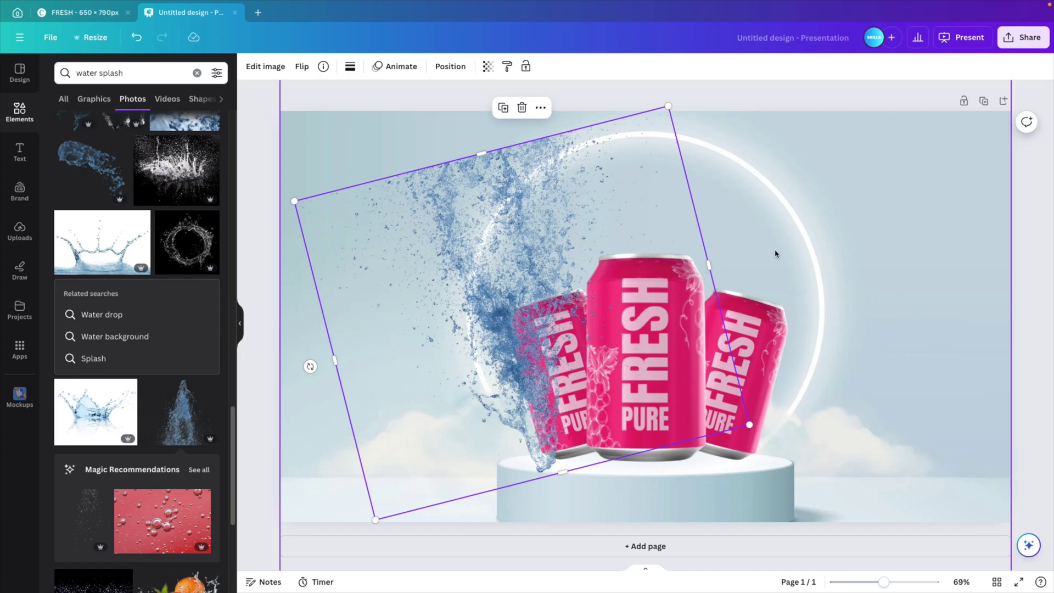
# Step: Scale down the tall blue water splash and place it rising from the top of the left can
pyautogui.moveTo(746, 428); pyautogui.dragTo(664, 414)
pyautogui.moveTo(454, 282); pyautogui.dragTo(500, 180)
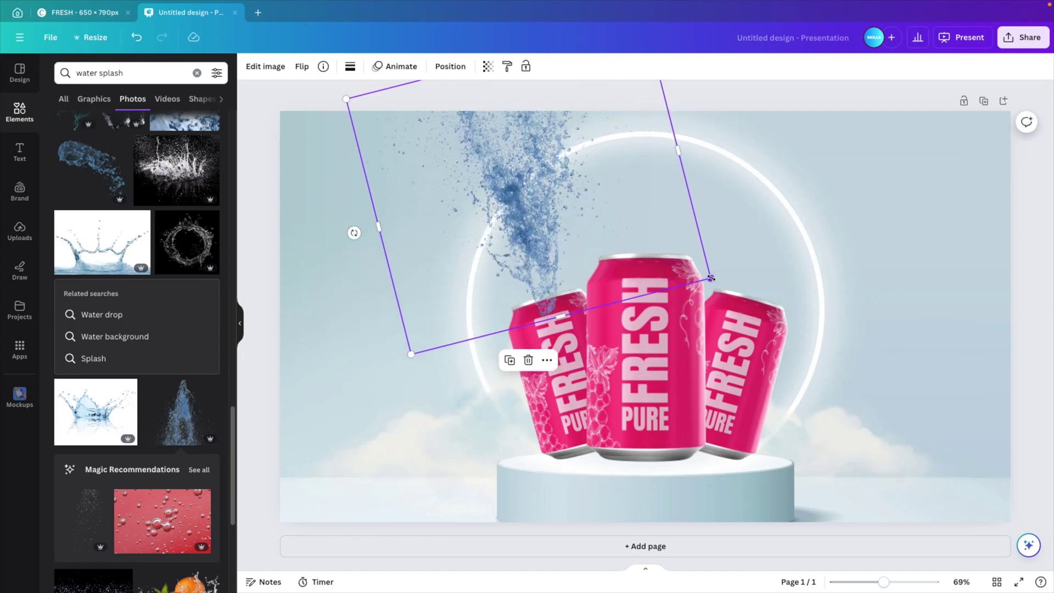
pyautogui.moveTo(711, 279); pyautogui.dragTo(694, 270)
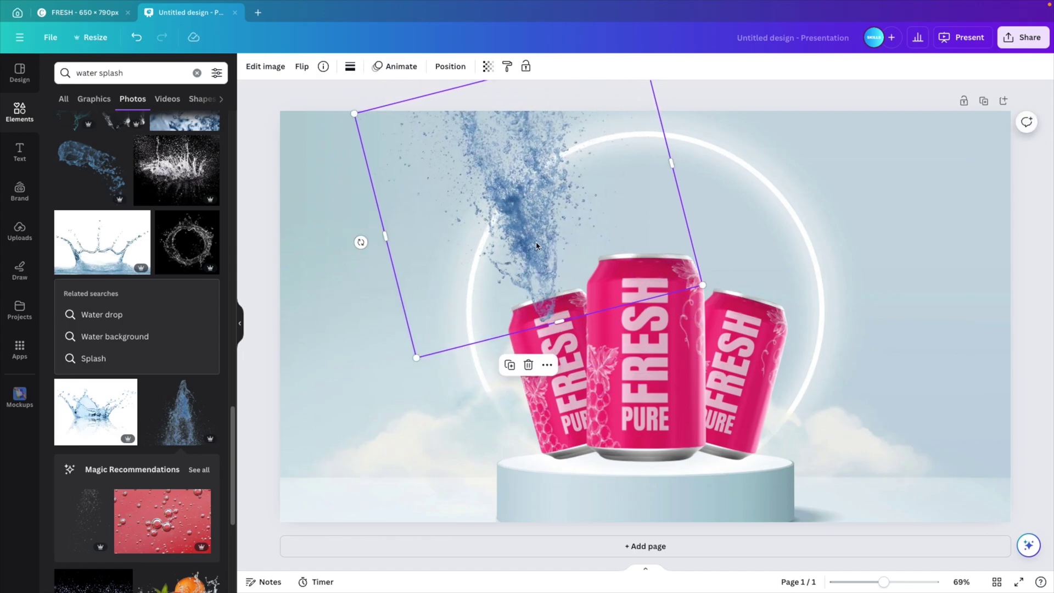
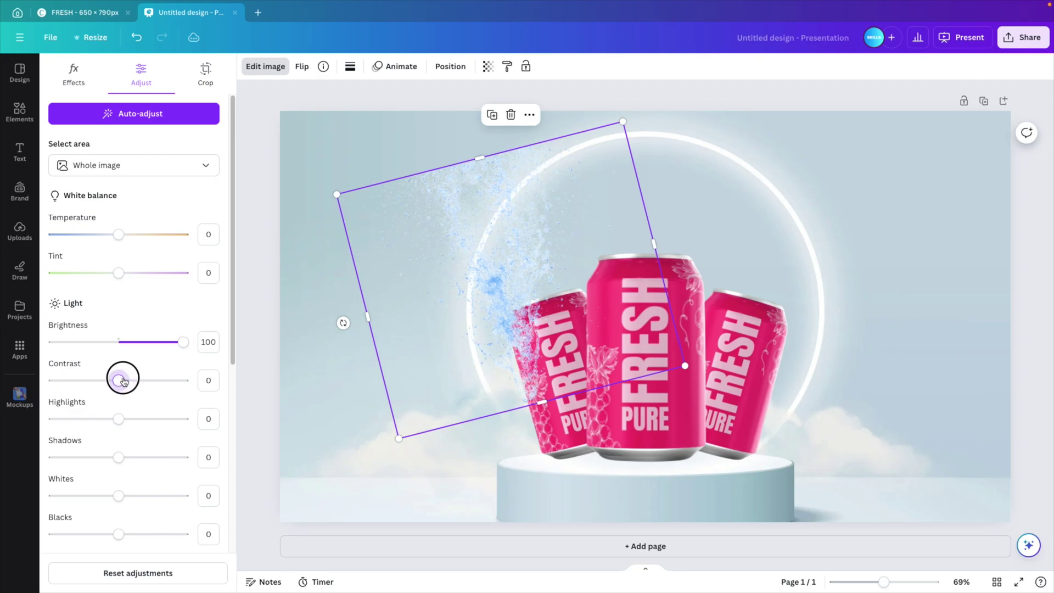
# Step: Adjust the splash image to contrast 97, highlights 46, shadows -2 and whites 80, and place it above the left can
pyautogui.moveTo(121, 379); pyautogui.dragTo(183, 379)
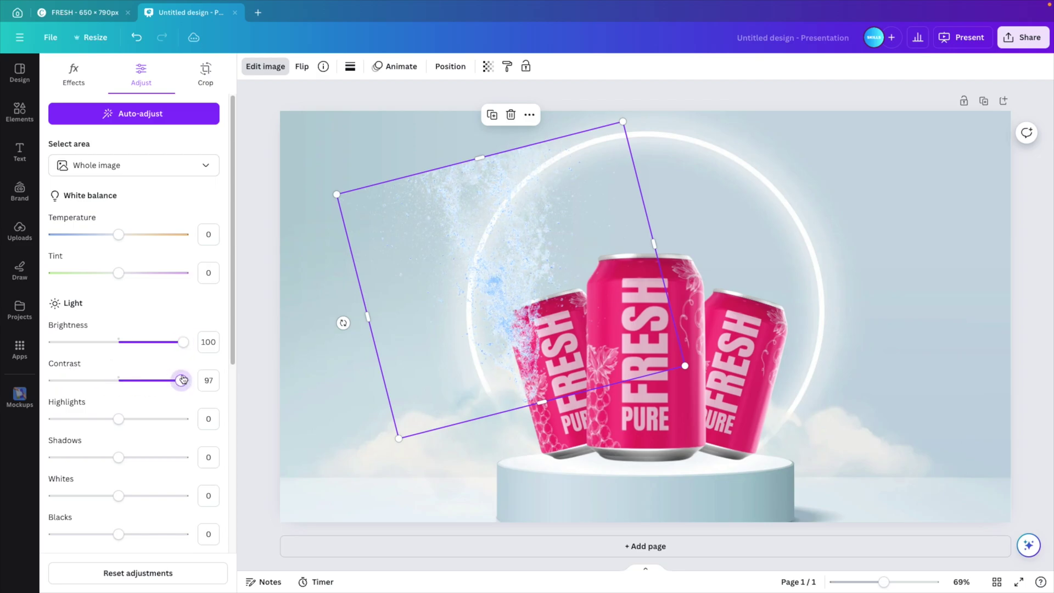
pyautogui.moveTo(118, 419); pyautogui.dragTo(148, 417)
pyautogui.moveTo(119, 457); pyautogui.dragTo(116, 458)
pyautogui.moveTo(118, 495); pyautogui.dragTo(171, 498)
pyautogui.moveTo(458, 323); pyautogui.dragTo(503, 228)
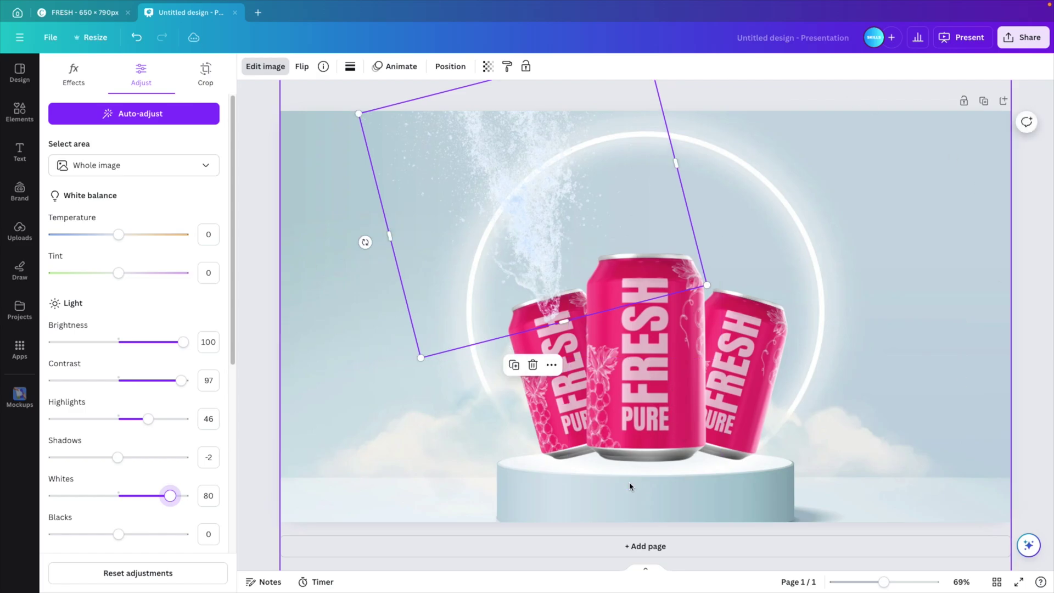
# Step: Edit the splash's dark blue colour to hue 20 and saturation -6
pyautogui.scroll(-5, 100, 481)
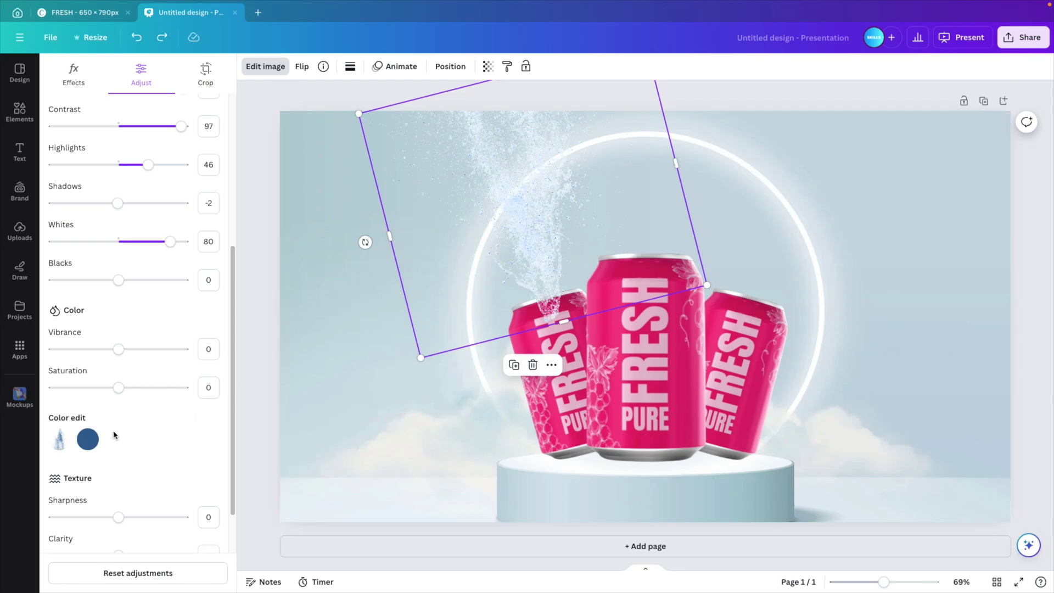
pyautogui.click(88, 439)
pyautogui.moveTo(118, 493)
pyautogui.mouseDown()
pyautogui.moveTo(141, 494)
pyautogui.moveTo(132, 493)
pyautogui.mouseUp()
pyautogui.moveTo(118, 532)
pyautogui.mouseDown()
pyautogui.moveTo(77, 529)
pyautogui.moveTo(155, 529)
pyautogui.moveTo(213, 545)
pyautogui.moveTo(103, 536)
pyautogui.moveTo(115, 542)
pyautogui.mouseUp()
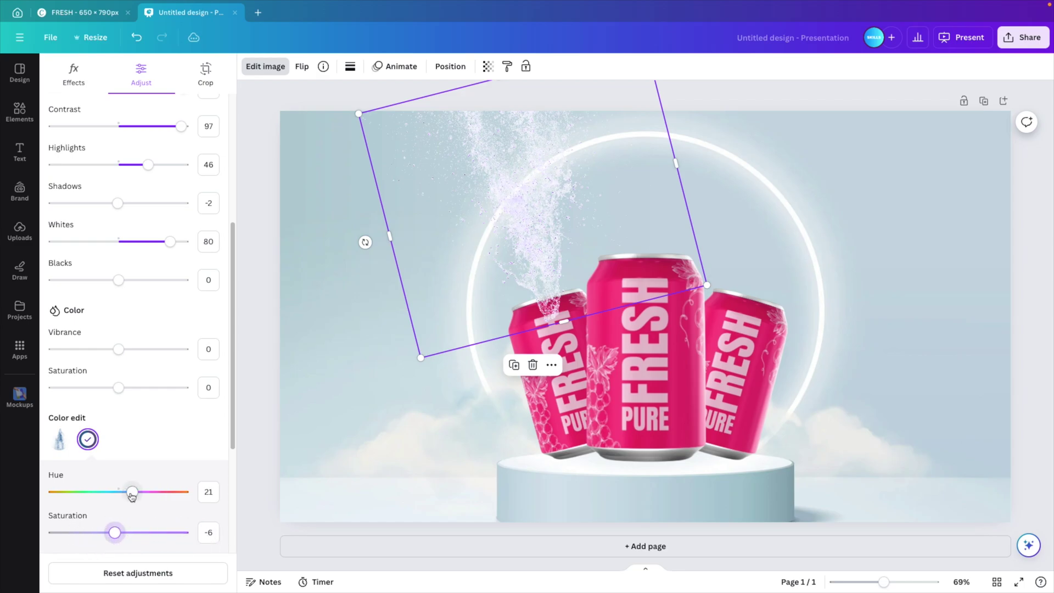
pyautogui.moveTo(132, 496)
pyautogui.mouseDown()
pyautogui.moveTo(143, 494)
pyautogui.moveTo(132, 492)
pyautogui.mouseUp()
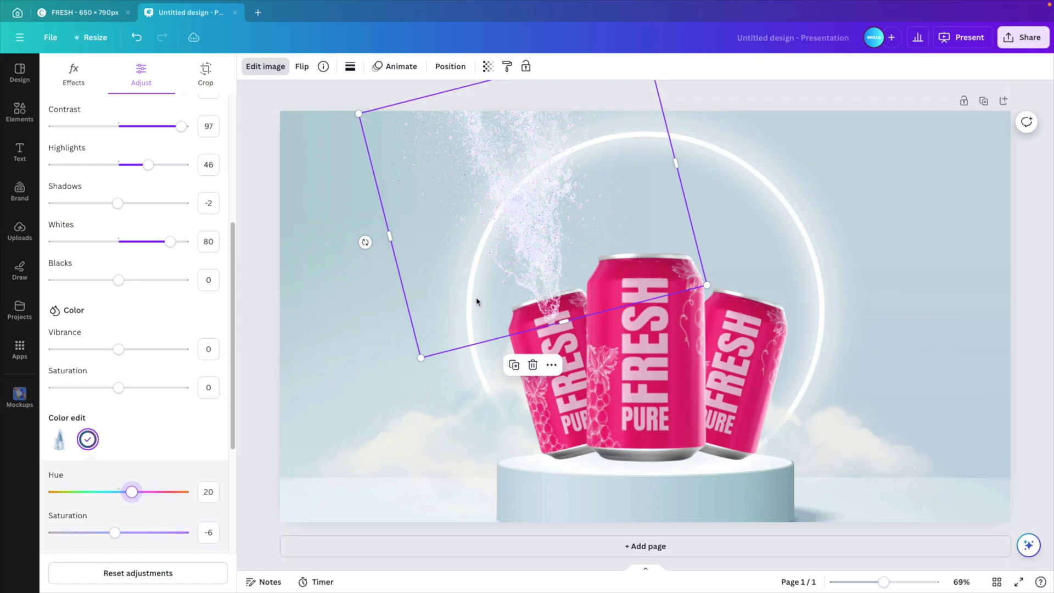
pyautogui.click(279, 347)
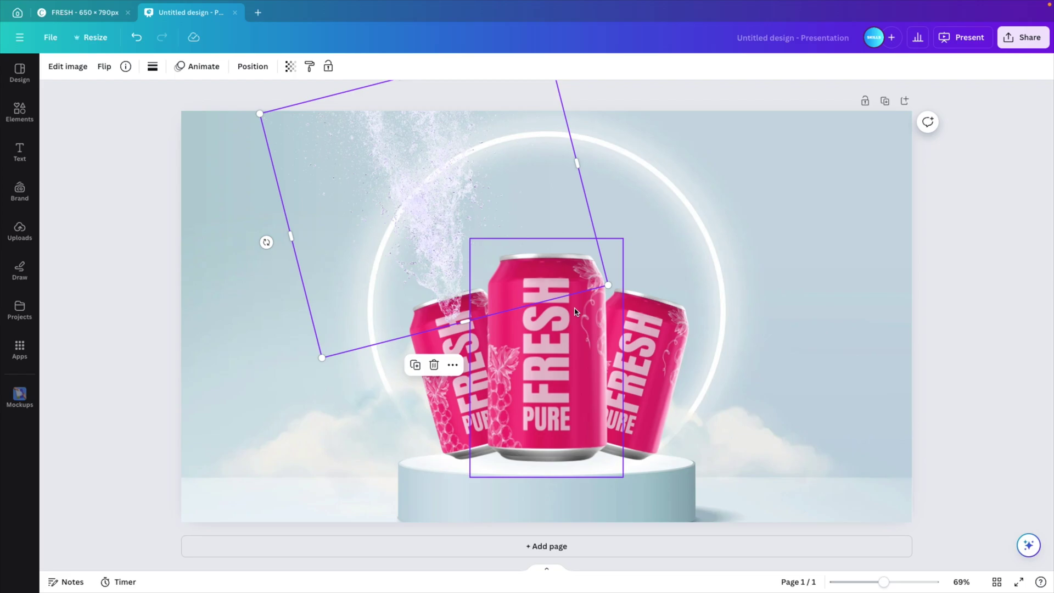
# Step: Move the splash layer behind all three cans, directly above the background scene
pyautogui.keyDown('ctrl'); pyautogui.scroll(-3, 575, 311); pyautogui.keyUp('ctrl')
pyautogui.click(237, 75)
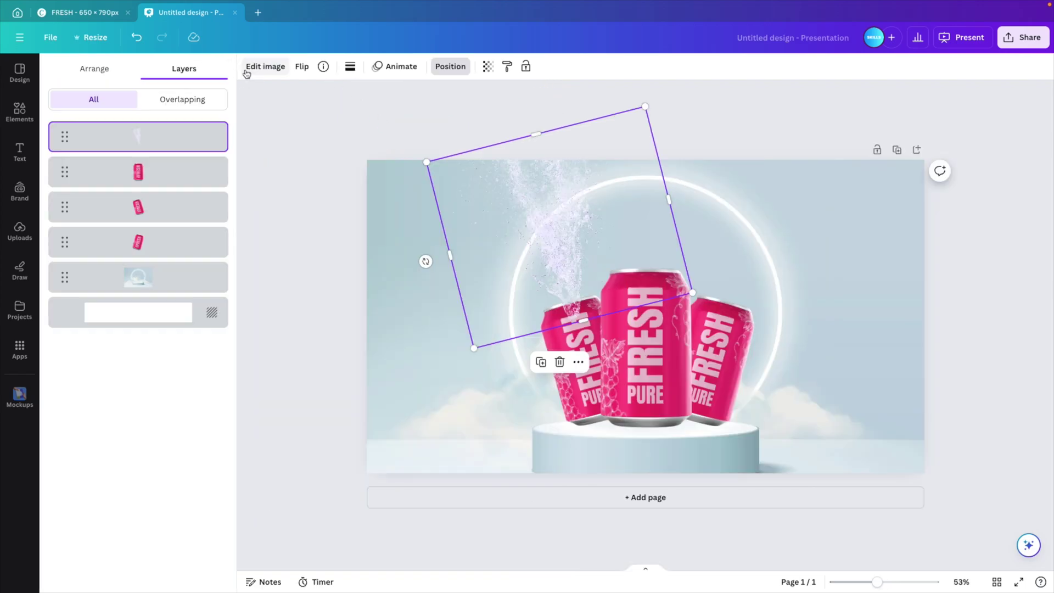
pyautogui.moveTo(144, 143); pyautogui.dragTo(157, 261)
# Step: Duplicate the splash for the middle can, rotate it nearly upright and centre it above that can
pyautogui.moveTo(562, 238); pyautogui.dragTo(652, 238)
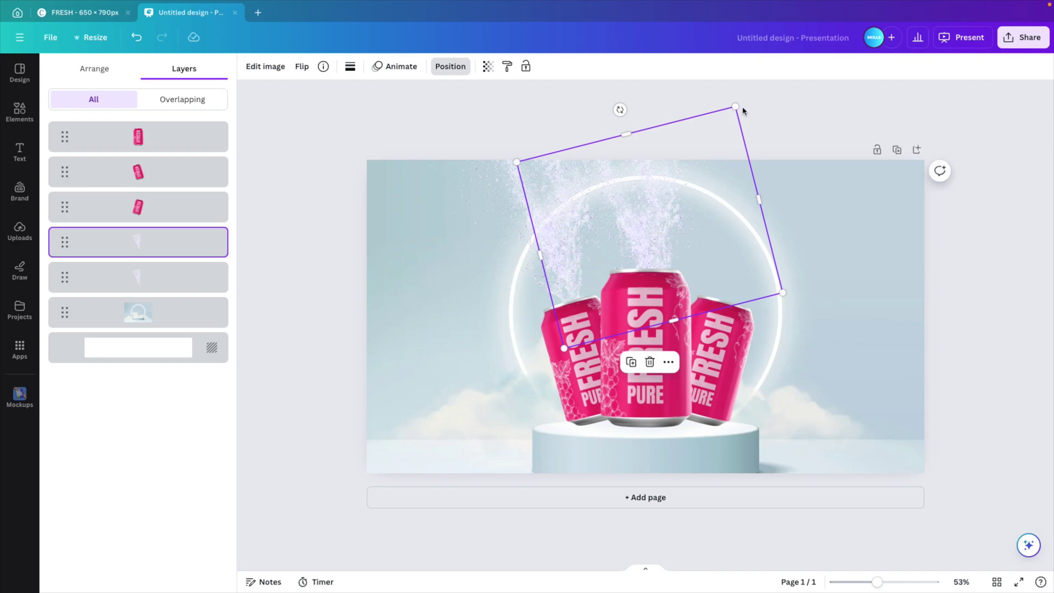
pyautogui.moveTo(620, 109); pyautogui.dragTo(494, 185)
pyautogui.click(302, 68)
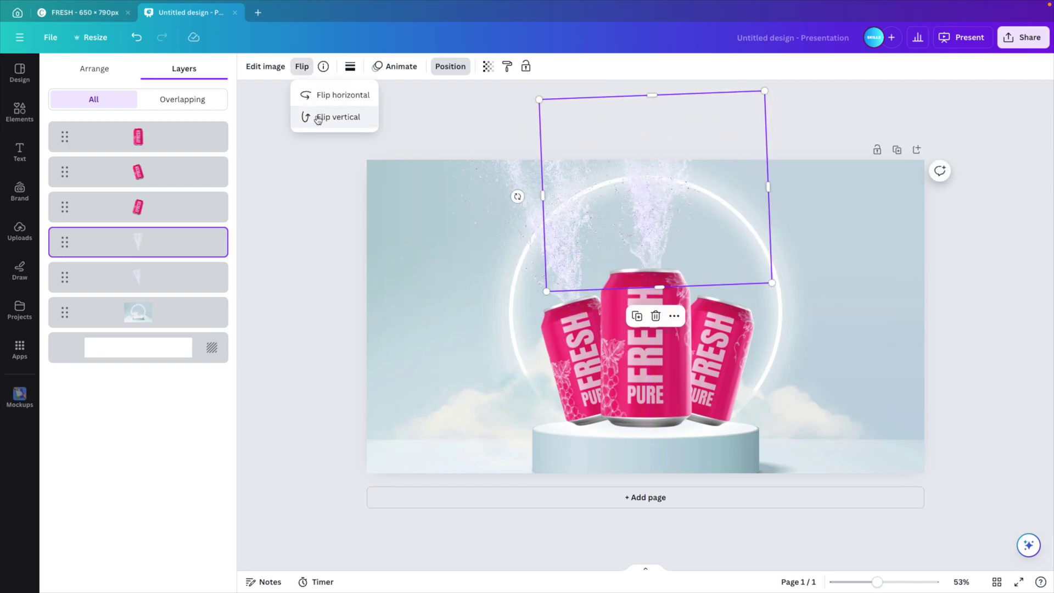
pyautogui.moveTo(657, 242); pyautogui.dragTo(637, 240)
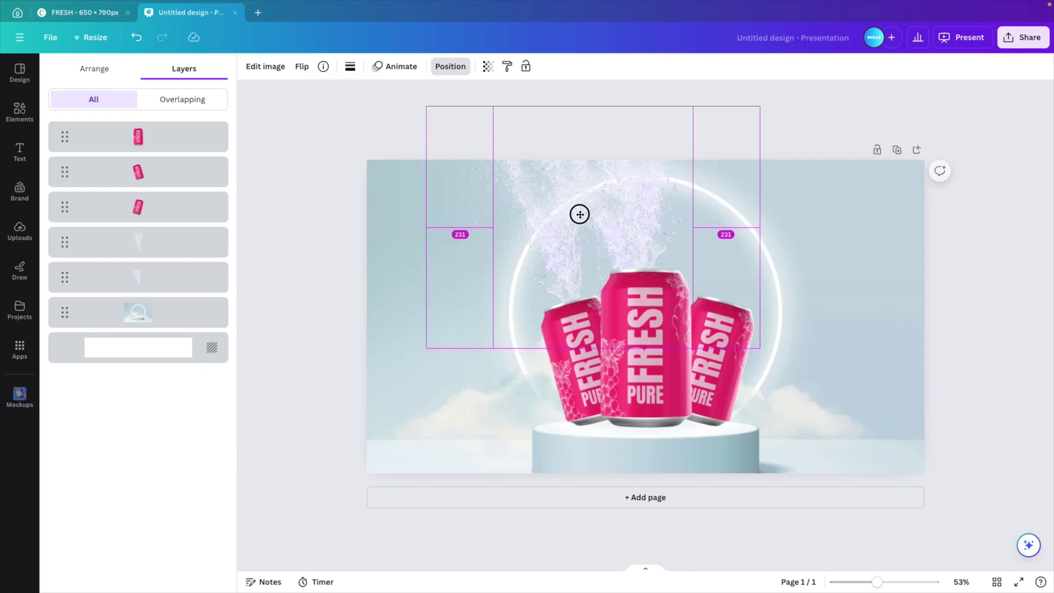
# Step: Add another splash copy above the right can, tilt it outward to the right and scale it down slightly
pyautogui.hotkey('ctrl', 'v')
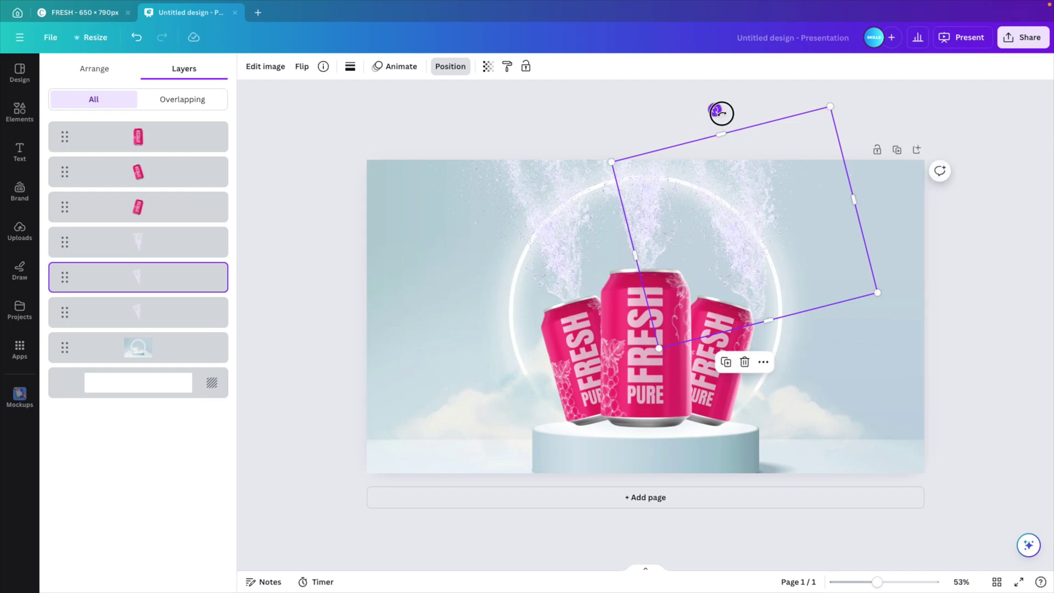
pyautogui.moveTo(721, 114); pyautogui.dragTo(896, 172)
pyautogui.moveTo(769, 229); pyautogui.dragTo(786, 219)
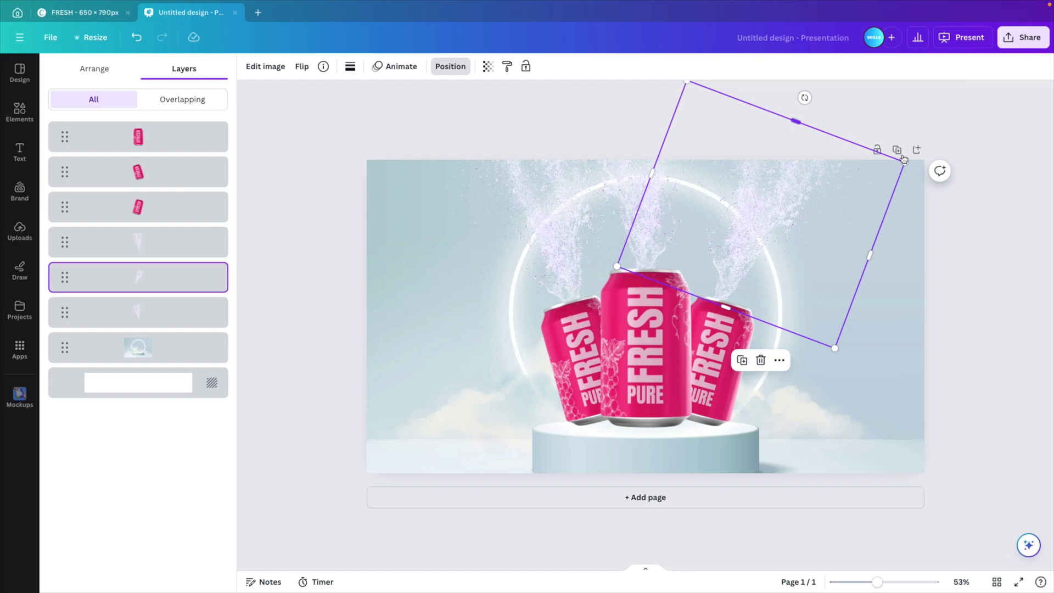
pyautogui.moveTo(899, 163); pyautogui.dragTo(873, 172)
pyautogui.moveTo(778, 200); pyautogui.dragTo(788, 207)
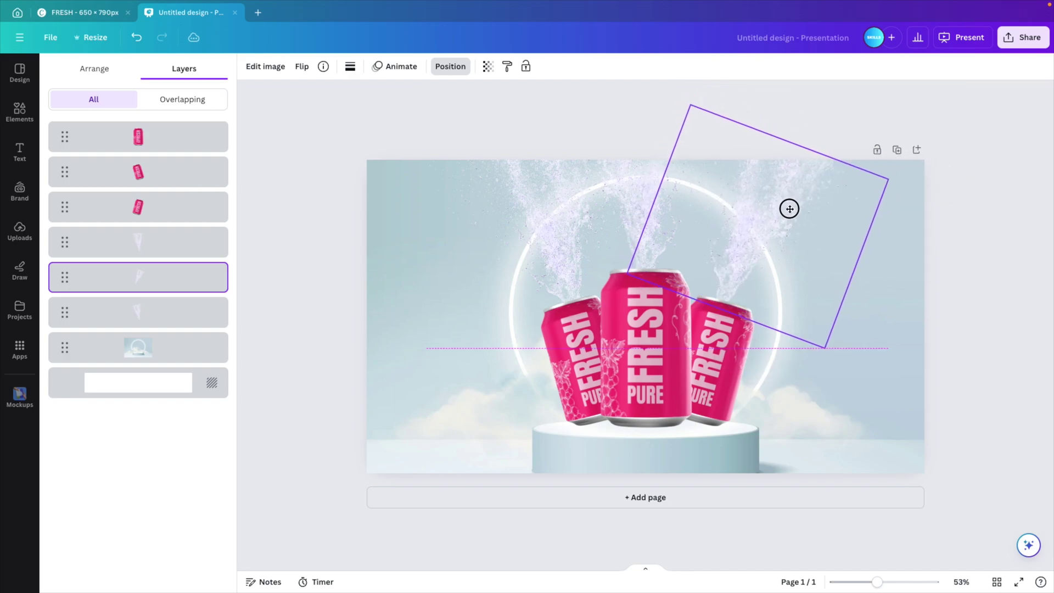
# Step: Tilt the left can's splash further outward to the left and realign it with the can's top
pyautogui.click(645, 188)
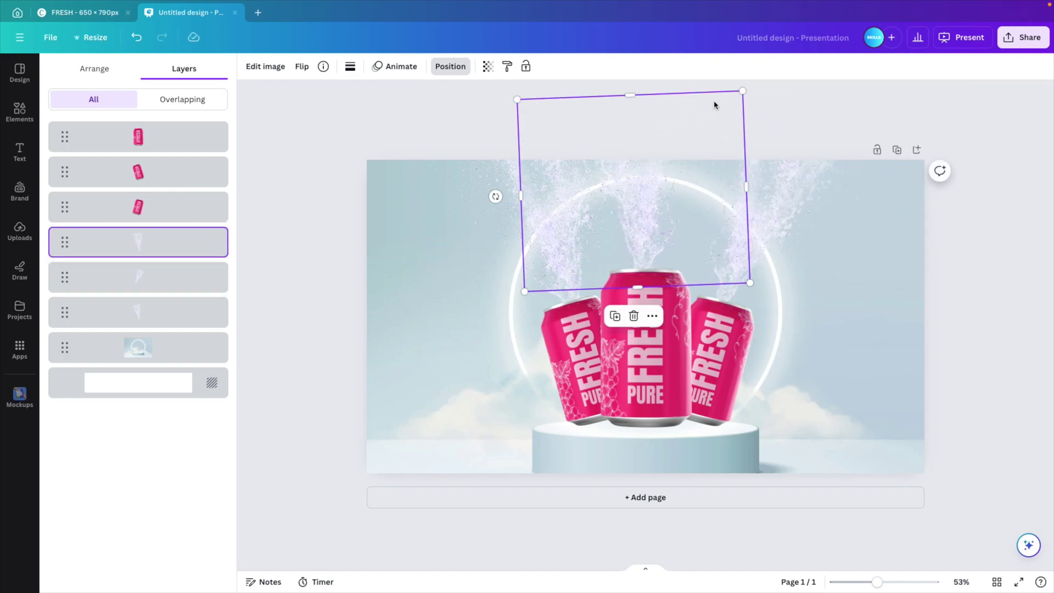
pyautogui.click(508, 222)
pyautogui.moveTo(536, 110); pyautogui.dragTo(505, 108)
pyautogui.moveTo(527, 233)
pyautogui.mouseDown()
pyautogui.moveTo(499, 227)
pyautogui.moveTo(523, 237)
pyautogui.mouseUp()
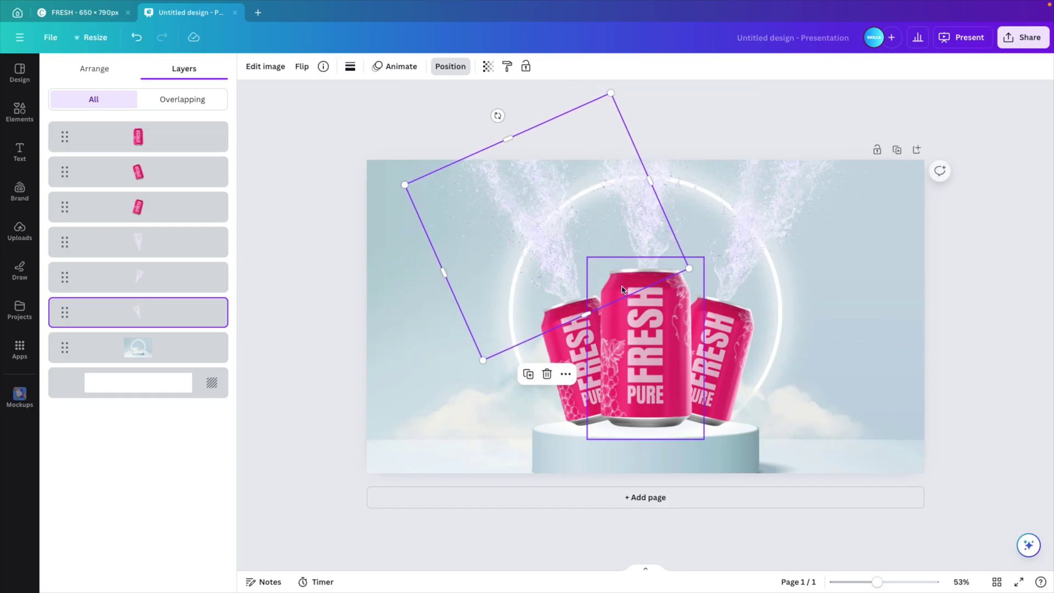
pyautogui.click(1031, 328)
pyautogui.click(887, 311)
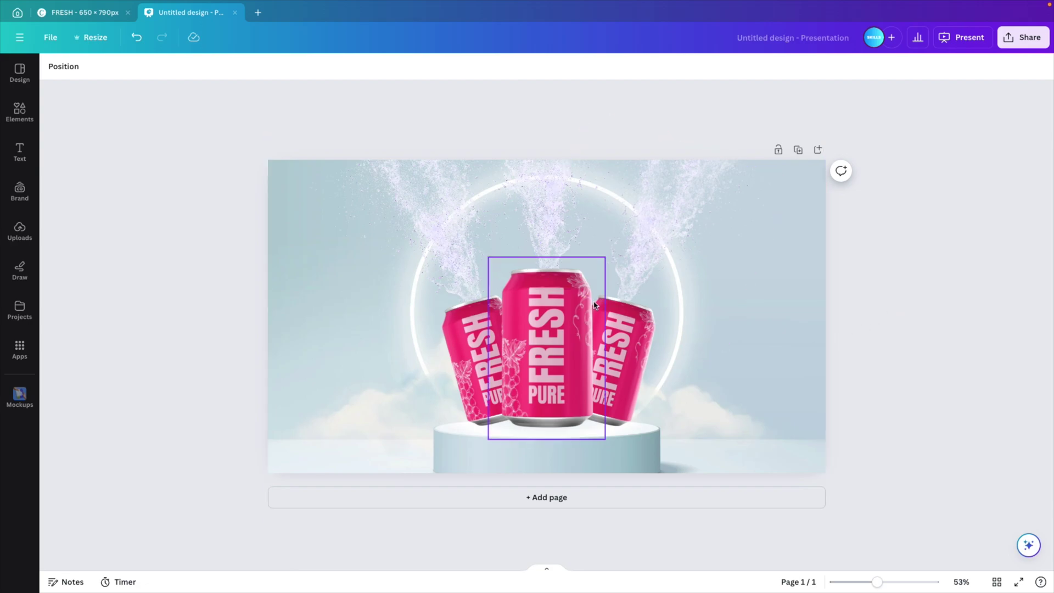
pyautogui.scroll(3, 549, 340)
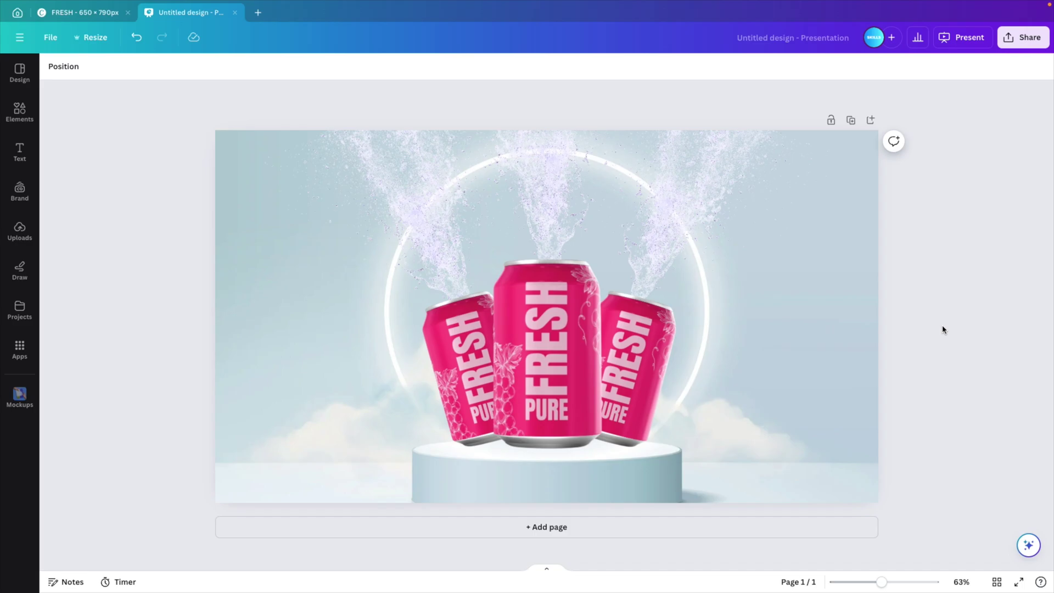
# Step: Search the photo elements for "grapes"
pyautogui.click(20, 113)
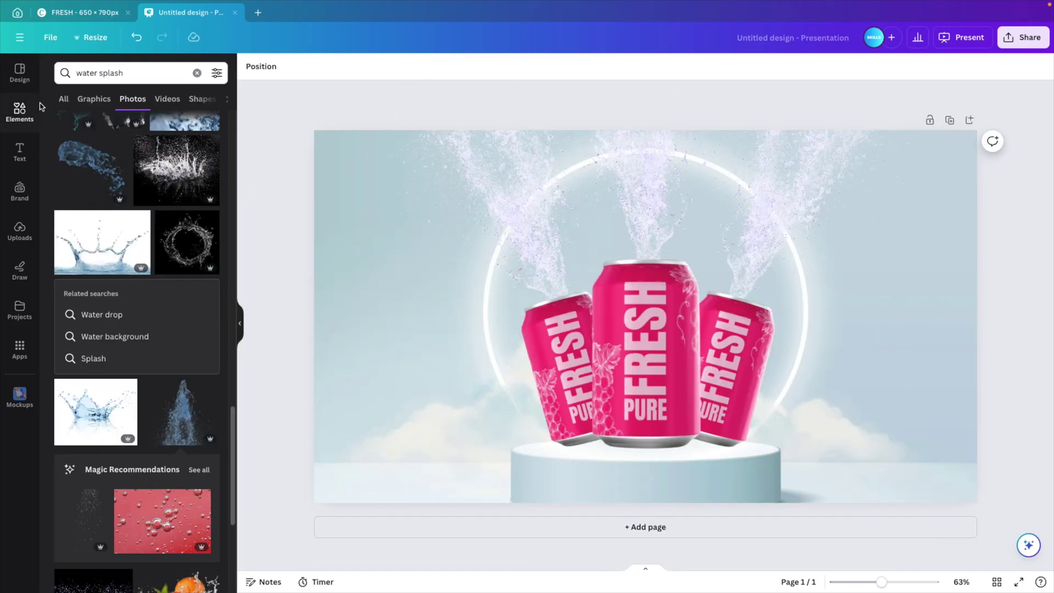
pyautogui.click(106, 71)
pyautogui.doubleClick(106, 71)
pyautogui.hotkey('ctrl', 'a')
pyautogui.write('grapes')
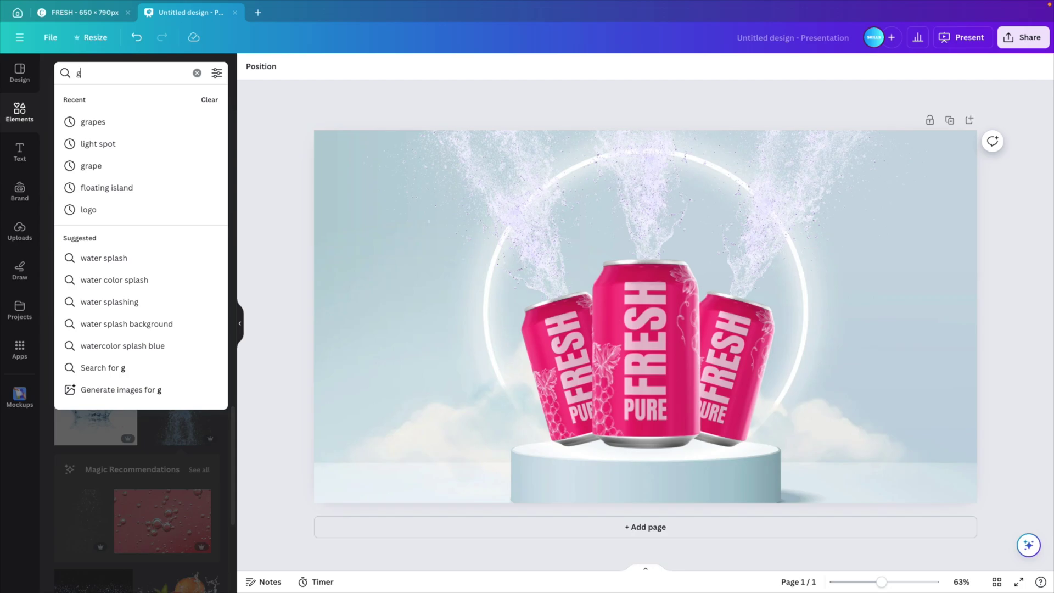
pyautogui.press('Return')
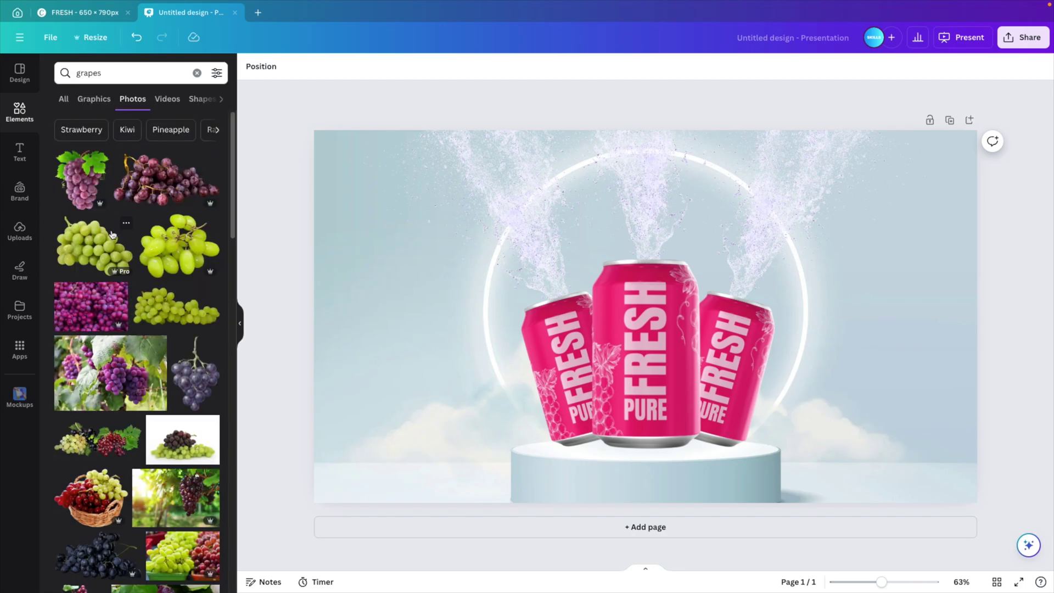
# Step: Try out the purple grape bunch with green leaves, scaled down to the right of the cans, and remove it
pyautogui.click(78, 187)
pyautogui.moveTo(654, 276); pyautogui.dragTo(949, 229)
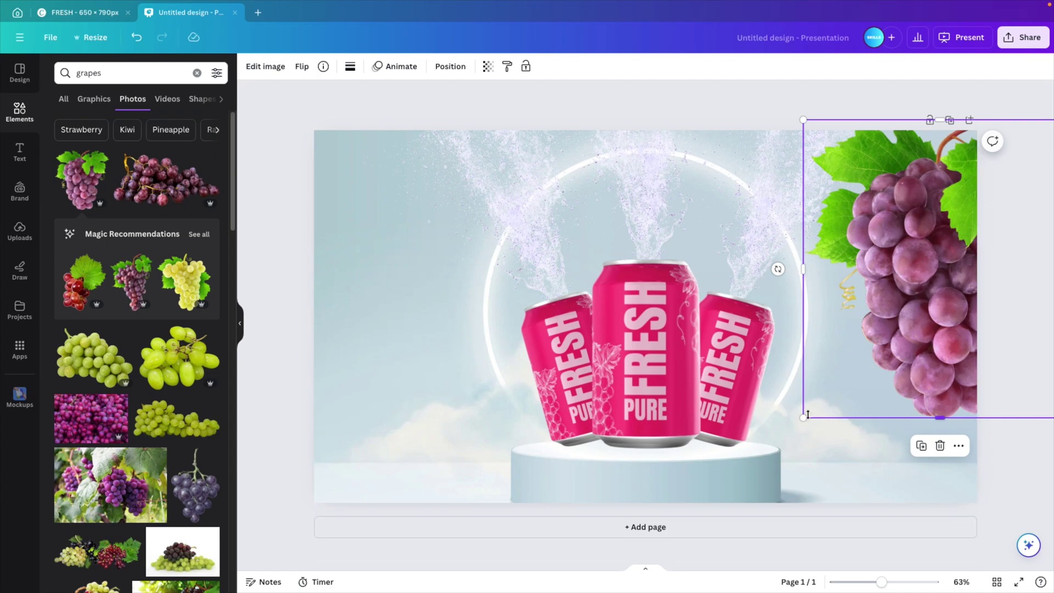
pyautogui.moveTo(806, 417); pyautogui.dragTo(879, 358)
pyautogui.moveTo(946, 283); pyautogui.dragTo(898, 280)
pyautogui.press('Delete')
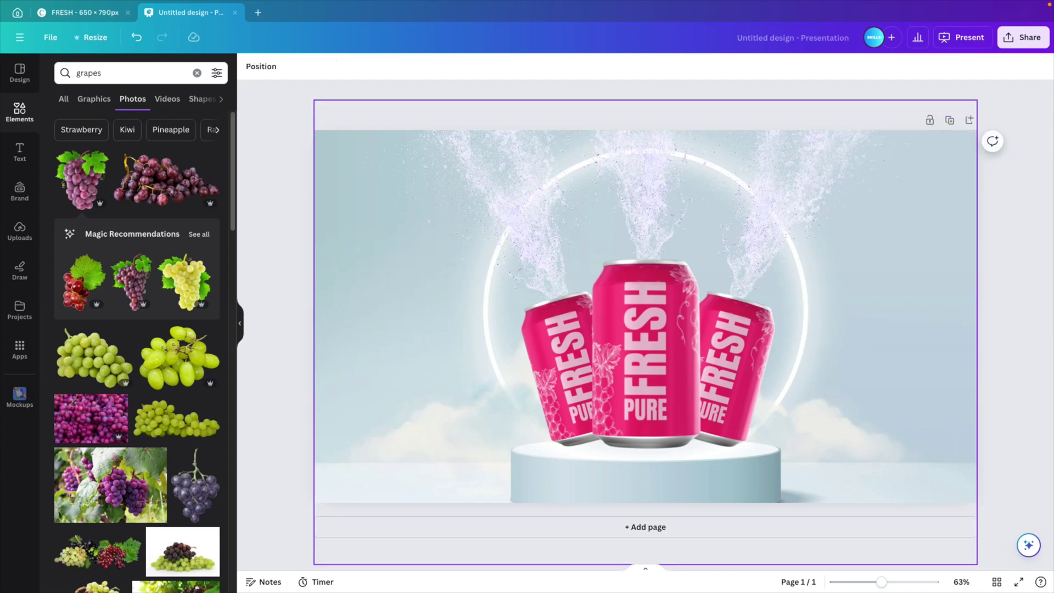
# Step: Add the photo of loose falling red grapes, rotate it diagonally and place it over the upper right of the cans
pyautogui.scroll(-5, 144, 357)
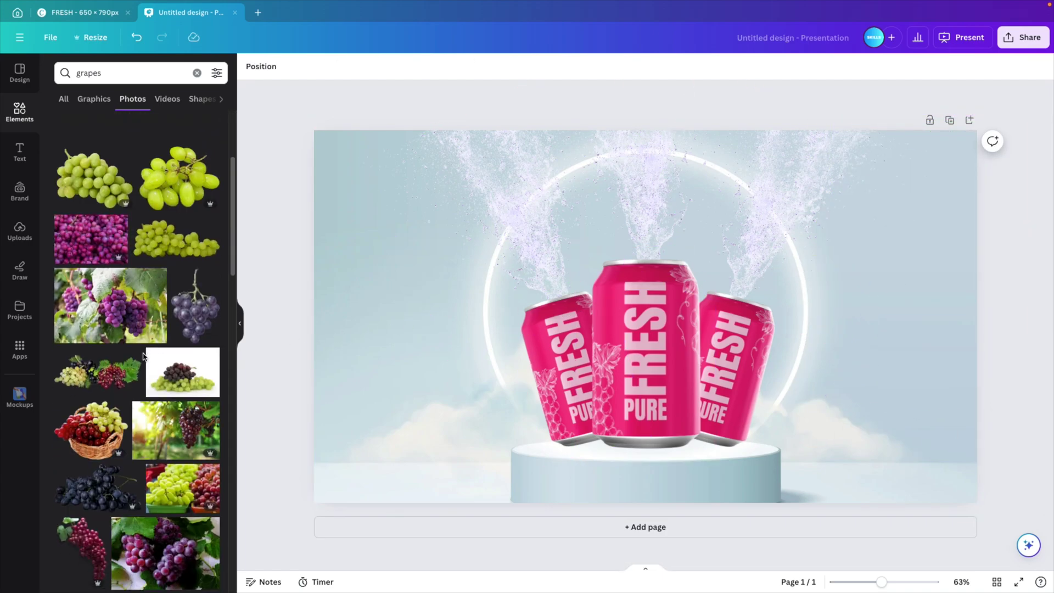
pyautogui.scroll(-4, 144, 358)
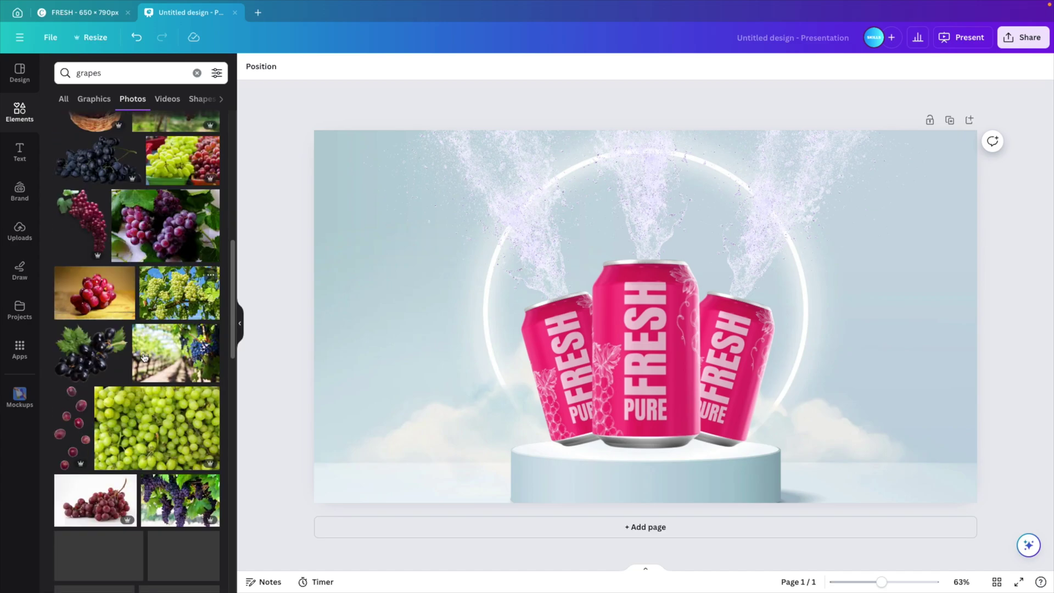
pyautogui.scroll(-2, 144, 357)
pyautogui.click(88, 349)
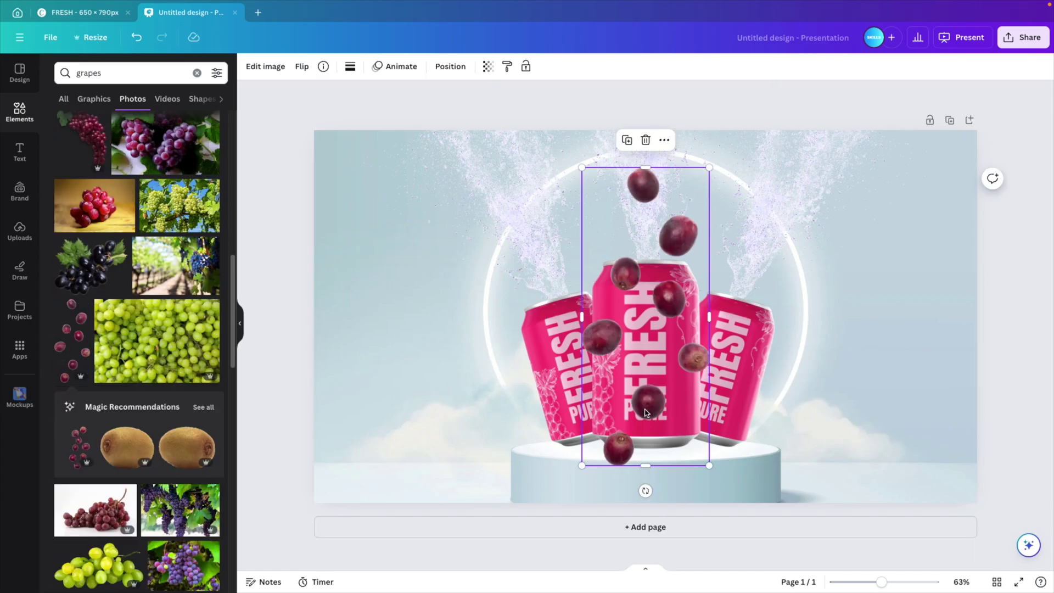
pyautogui.moveTo(645, 490); pyautogui.dragTo(924, 353)
pyautogui.moveTo(776, 245); pyautogui.dragTo(776, 244)
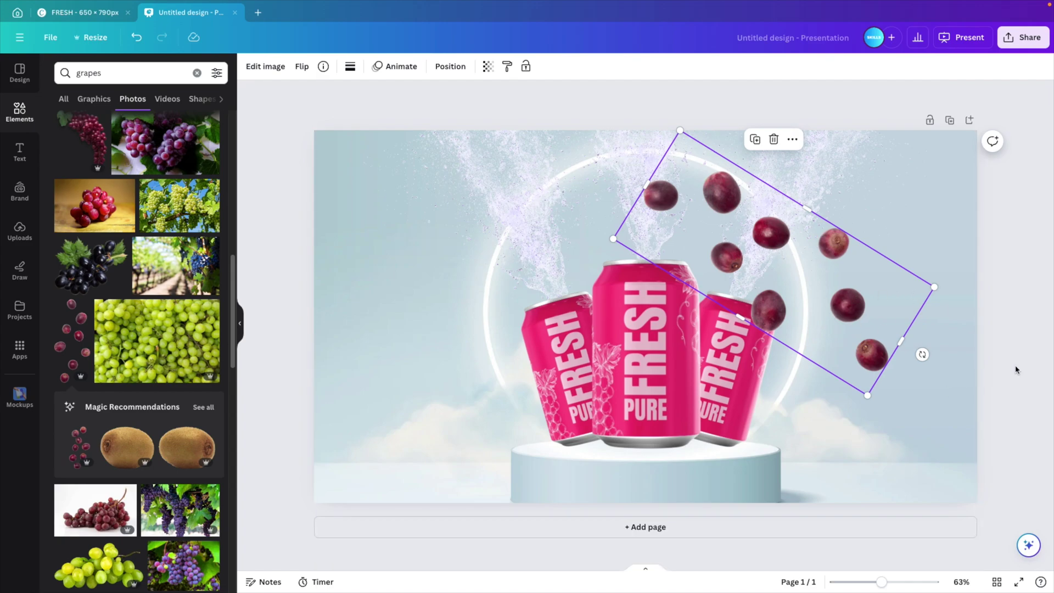
pyautogui.click(961, 431)
# Step: Adjust the loose grapes image to tint 44, brightness 44, contrast 7 and highlights 18
pyautogui.click(872, 354)
pyautogui.click(269, 69)
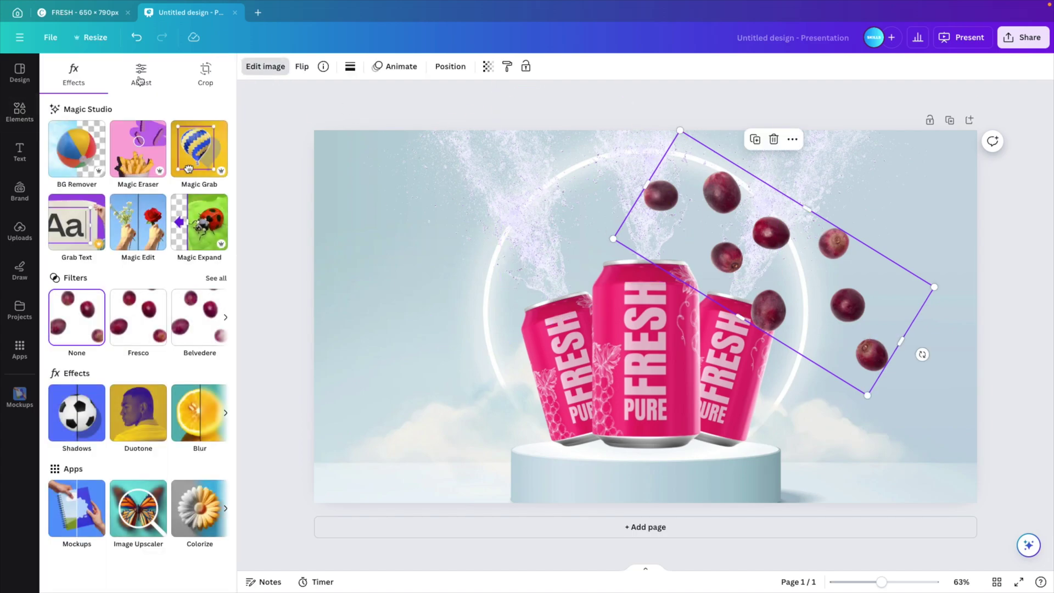
pyautogui.click(141, 73)
pyautogui.moveTo(120, 273); pyautogui.dragTo(147, 273)
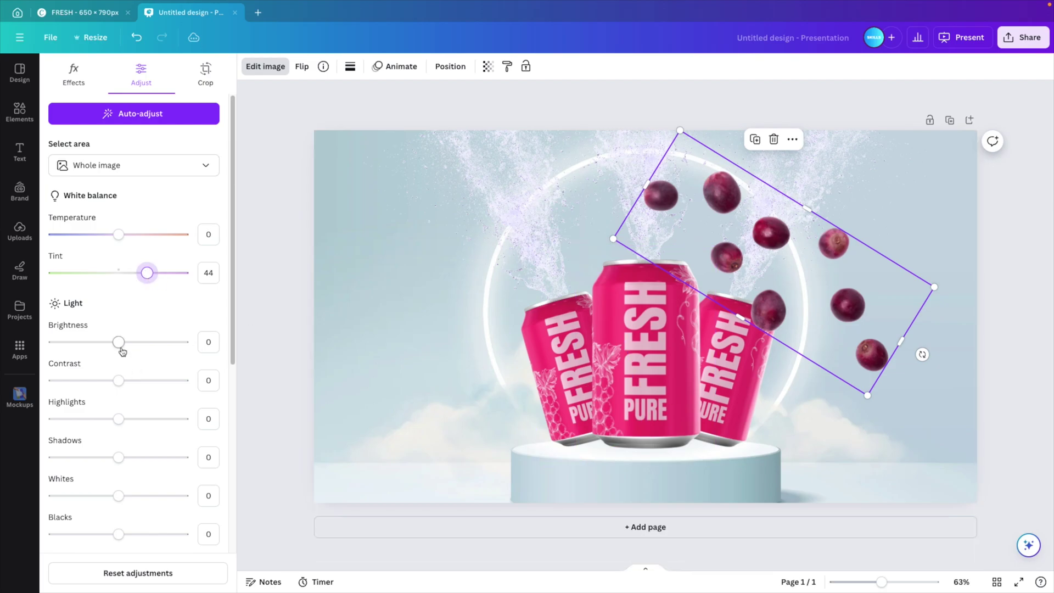
pyautogui.moveTo(119, 343); pyautogui.dragTo(147, 343)
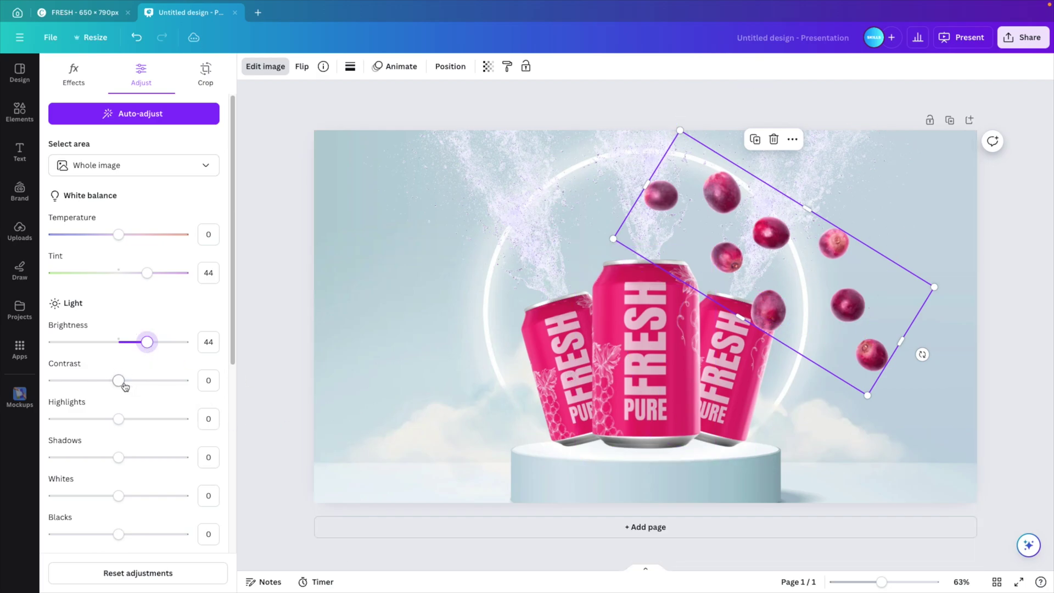
pyautogui.moveTo(124, 386); pyautogui.dragTo(130, 426)
# Step: Edit the grapes' dark red colour, raising its saturation to 8
pyautogui.scroll(-4, 129, 426)
pyautogui.click(88, 495)
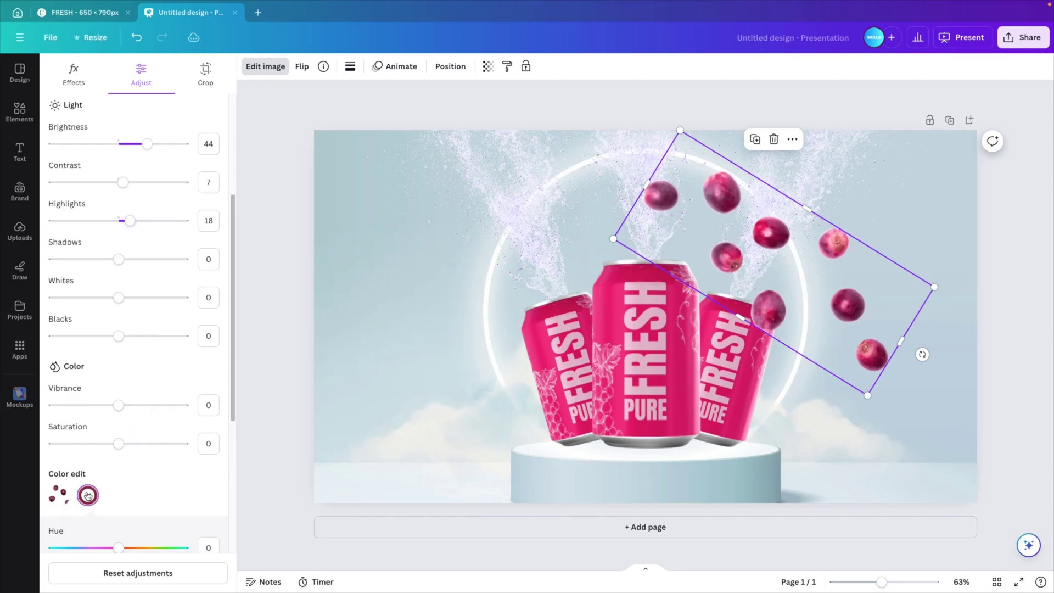
pyautogui.moveTo(118, 547)
pyautogui.mouseDown()
pyautogui.moveTo(103, 548)
pyautogui.moveTo(119, 550)
pyautogui.mouseUp()
pyautogui.scroll(-4, 164, 493)
pyautogui.moveTo(118, 492)
pyautogui.mouseDown()
pyautogui.moveTo(96, 493)
pyautogui.moveTo(157, 503)
pyautogui.moveTo(125, 504)
pyautogui.mouseUp()
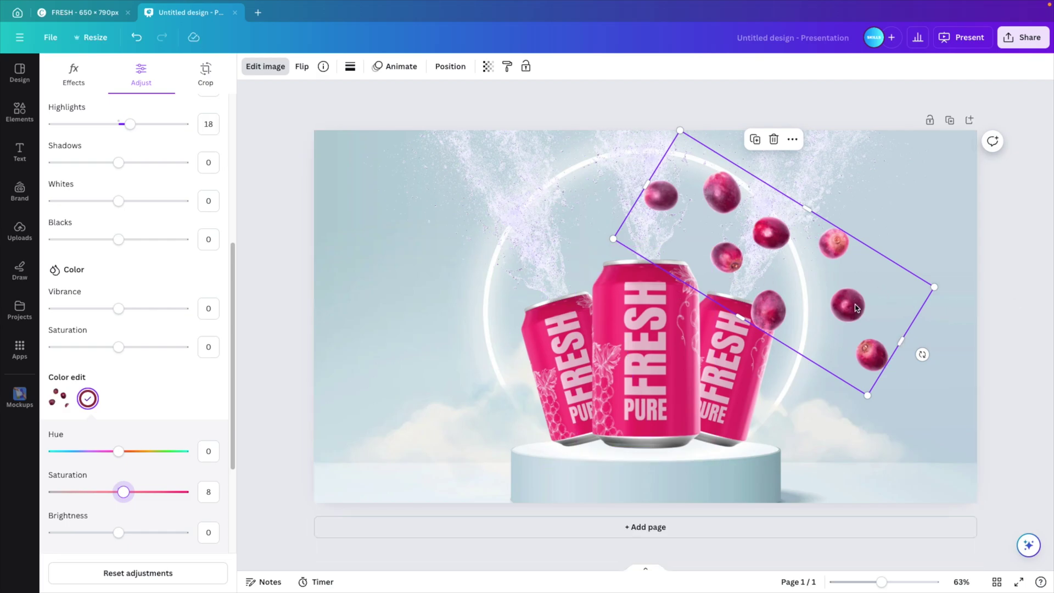
# Step: Duplicate the loose grapes, rotate the copy to slope the opposite way, scale it down and place it over the upper left of the cans
pyautogui.moveTo(857, 308); pyautogui.dragTo(631, 308)
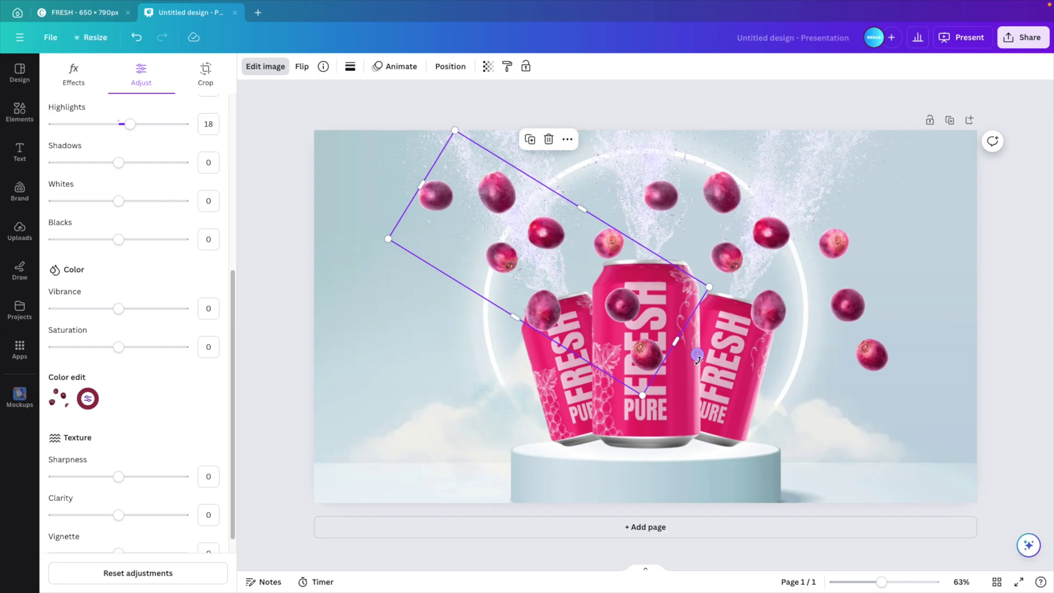
pyautogui.moveTo(696, 356); pyautogui.dragTo(677, 171)
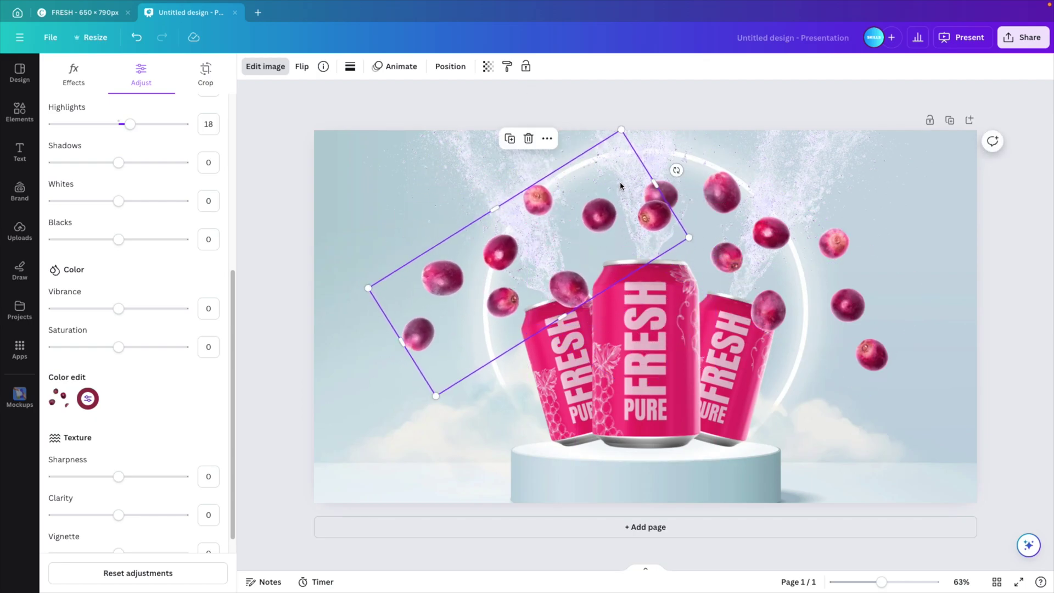
pyautogui.moveTo(621, 128); pyautogui.dragTo(598, 165)
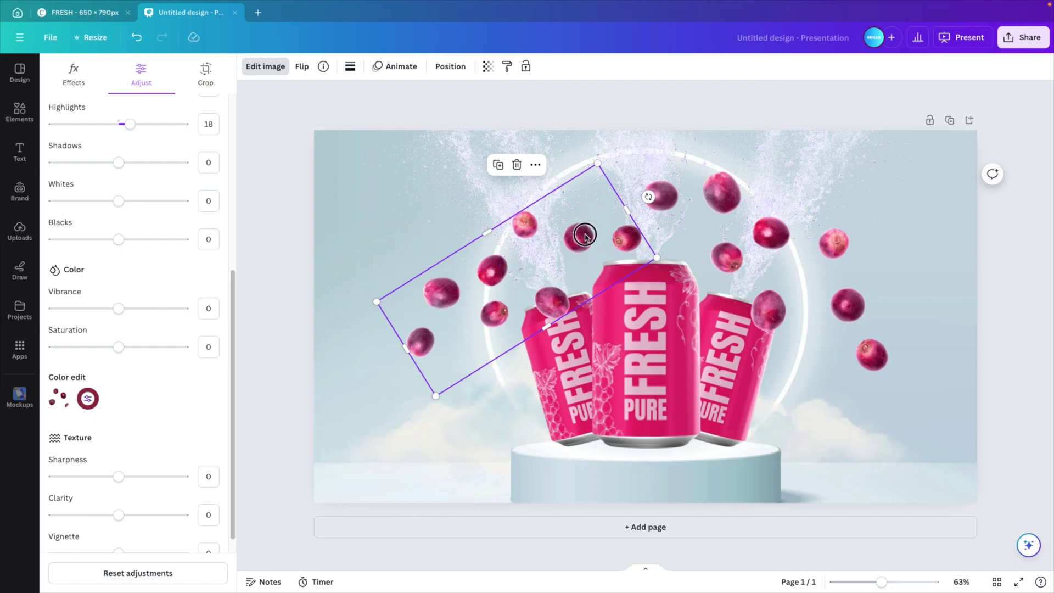
pyautogui.moveTo(582, 235)
pyautogui.mouseDown()
pyautogui.moveTo(571, 214)
pyautogui.moveTo(588, 232)
pyautogui.mouseUp()
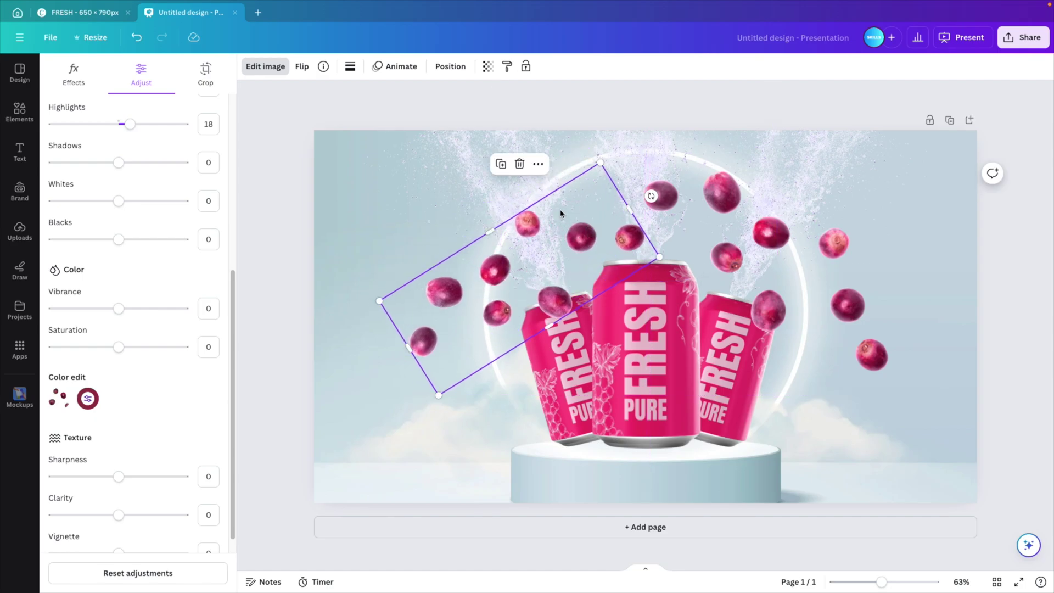
pyautogui.moveTo(517, 224); pyautogui.dragTo(521, 224)
pyautogui.click(1006, 263)
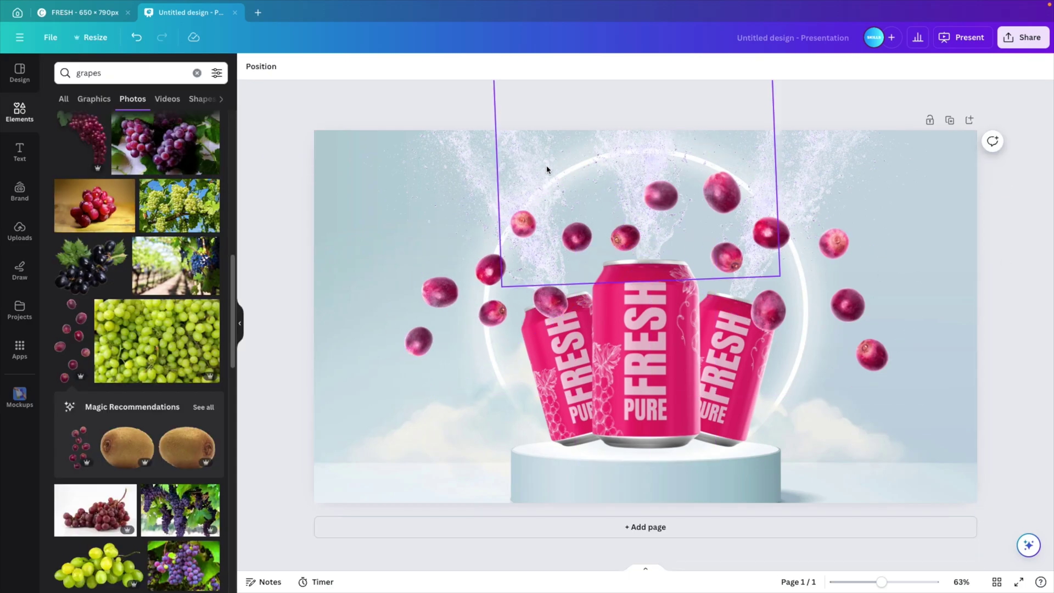
# Step: Reorder the right-hand grapes layer so it sits behind the cans and the middle water splash
pyautogui.click(264, 67)
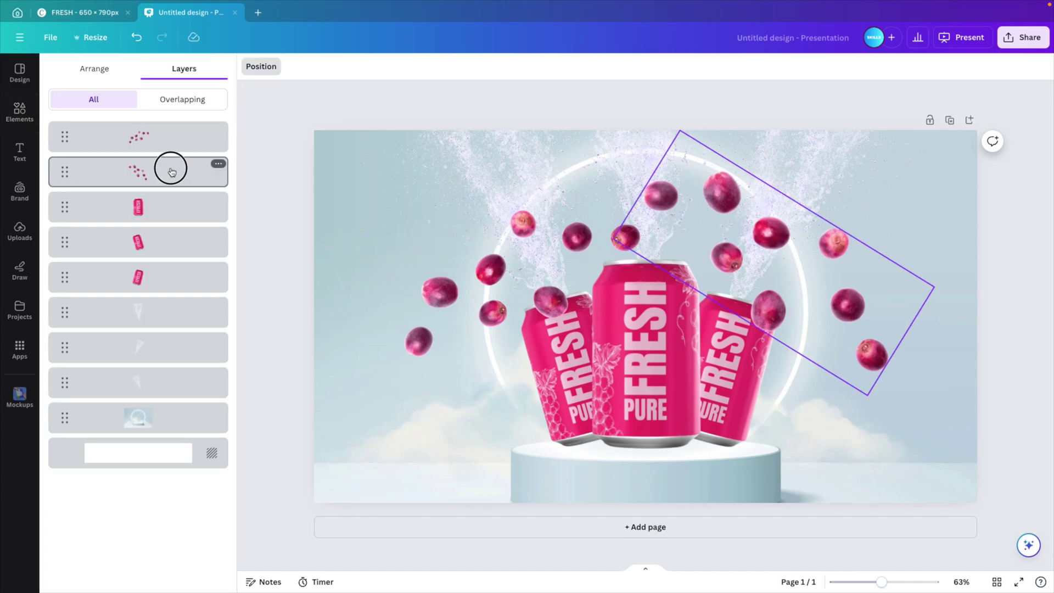
pyautogui.moveTo(172, 172); pyautogui.dragTo(172, 312)
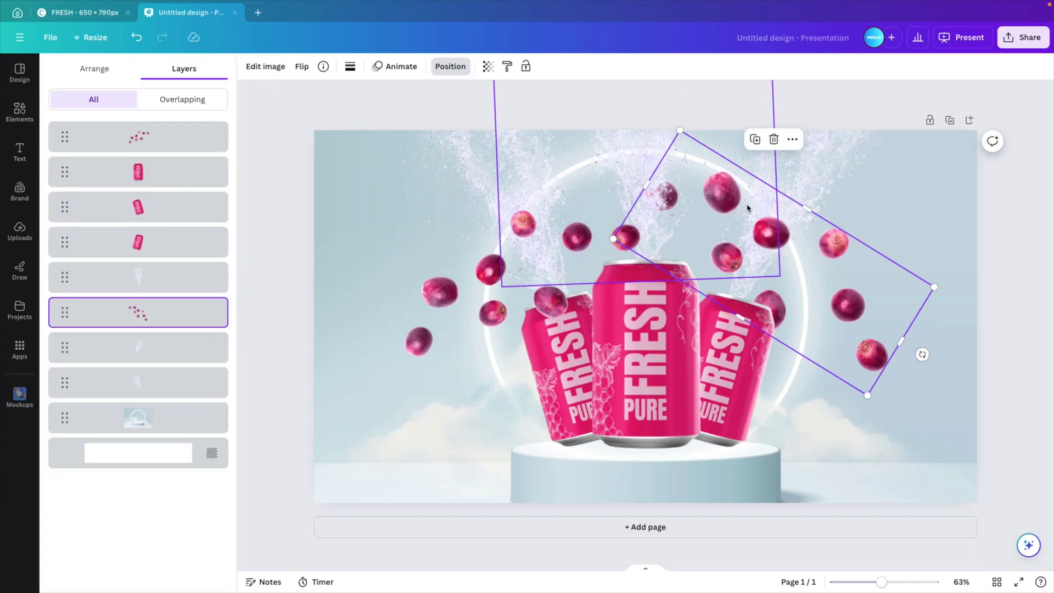
pyautogui.click(993, 242)
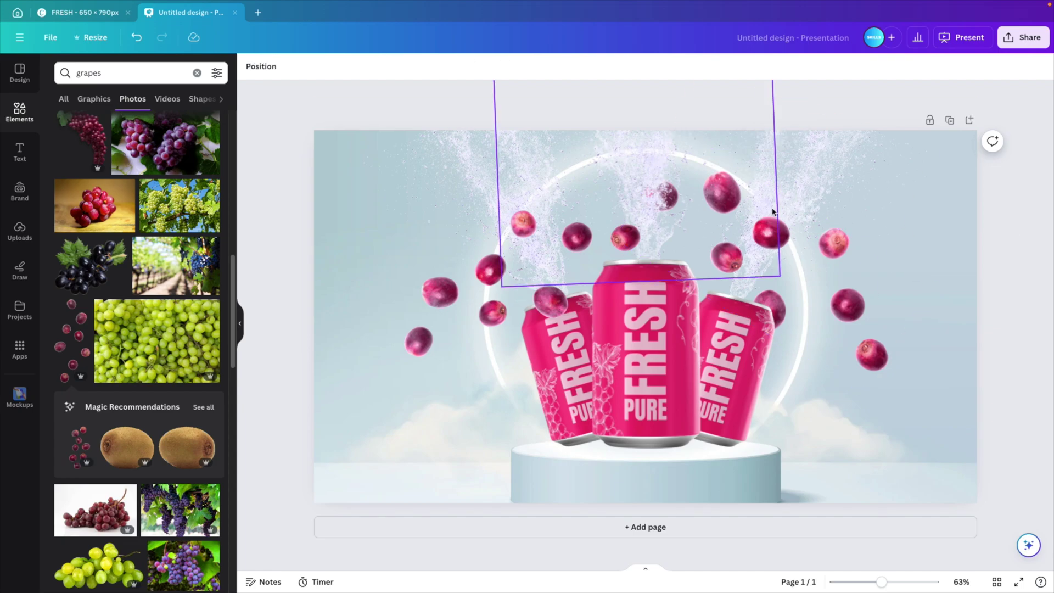
# Step: Send the left-hand grapes behind the cans and all water splashes, shift them up and rotate them slightly counterclockwise
pyautogui.click(487, 272)
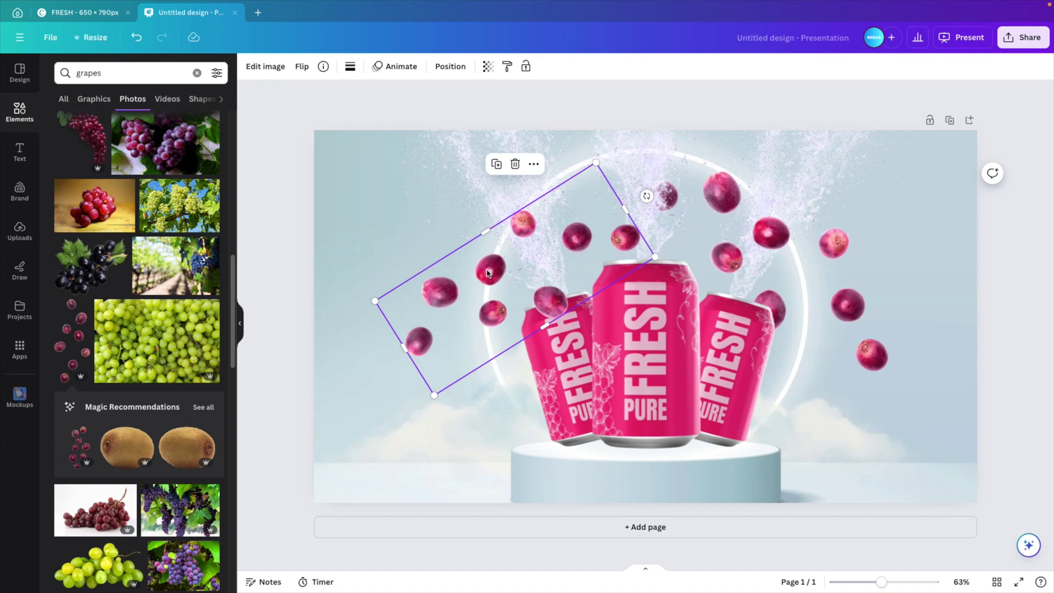
pyautogui.click(455, 68)
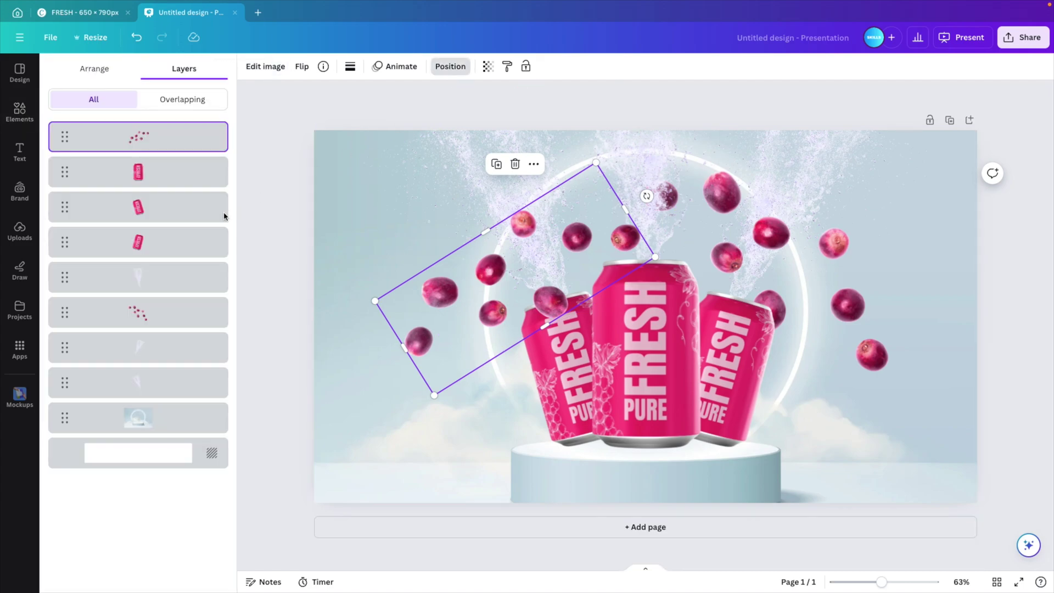
pyautogui.moveTo(158, 152); pyautogui.dragTo(160, 351)
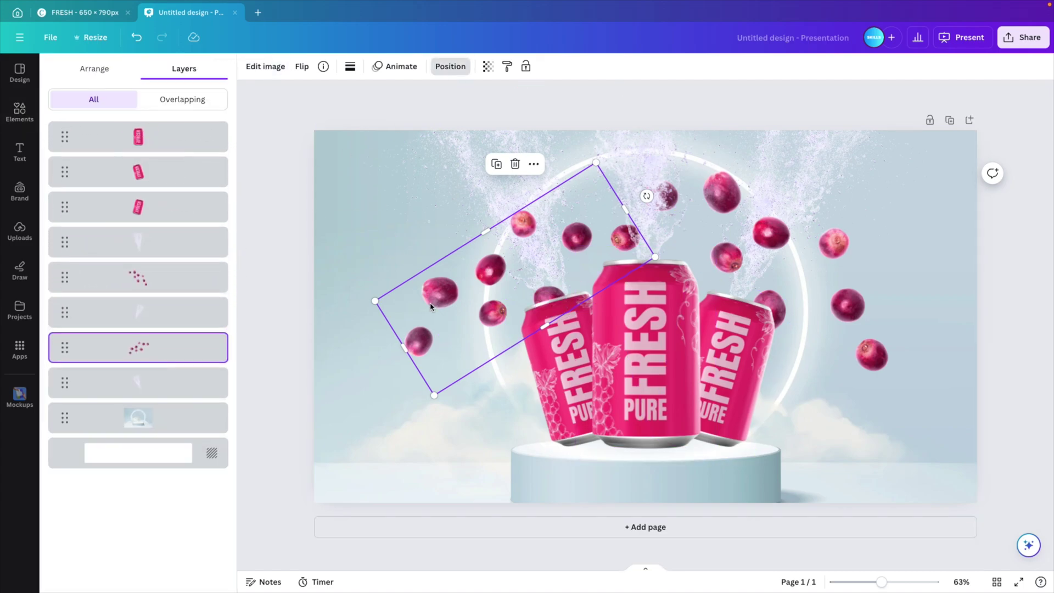
pyautogui.moveTo(441, 292)
pyautogui.mouseDown()
pyautogui.moveTo(440, 277)
pyautogui.moveTo(429, 333)
pyautogui.moveTo(443, 270)
pyautogui.moveTo(461, 299)
pyautogui.moveTo(450, 284)
pyautogui.moveTo(435, 313)
pyautogui.moveTo(438, 281)
pyautogui.mouseUp()
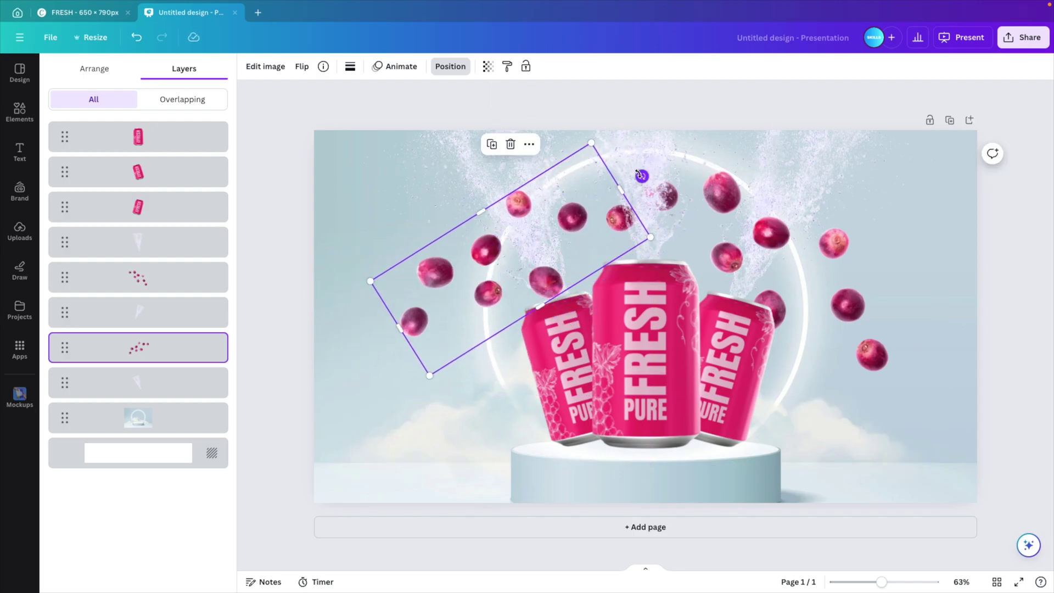
pyautogui.moveTo(640, 172); pyautogui.dragTo(623, 166)
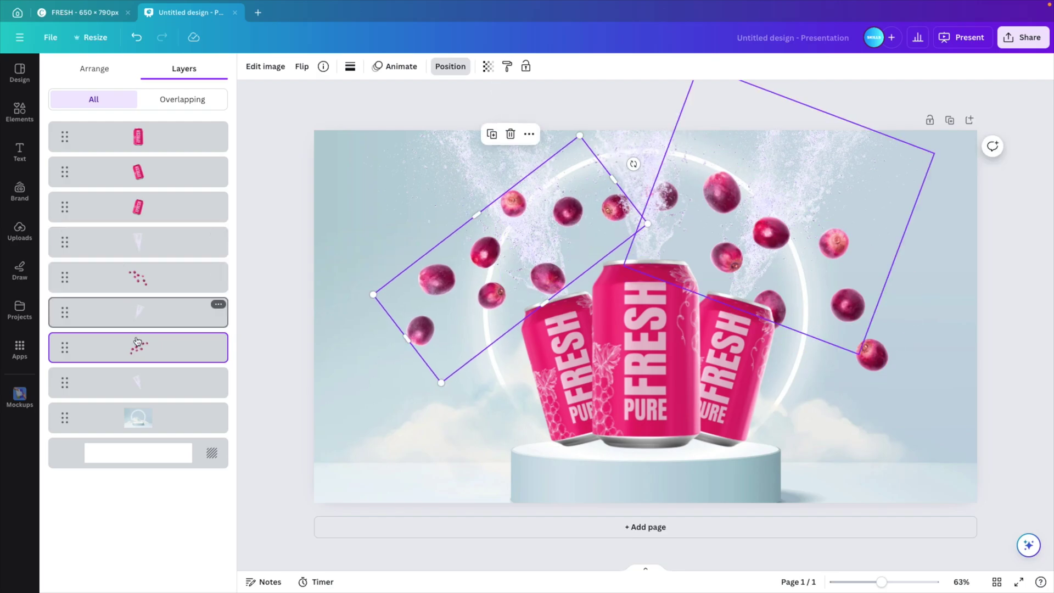
pyautogui.moveTo(137, 341); pyautogui.dragTo(155, 405)
pyautogui.moveTo(415, 328); pyautogui.dragTo(416, 323)
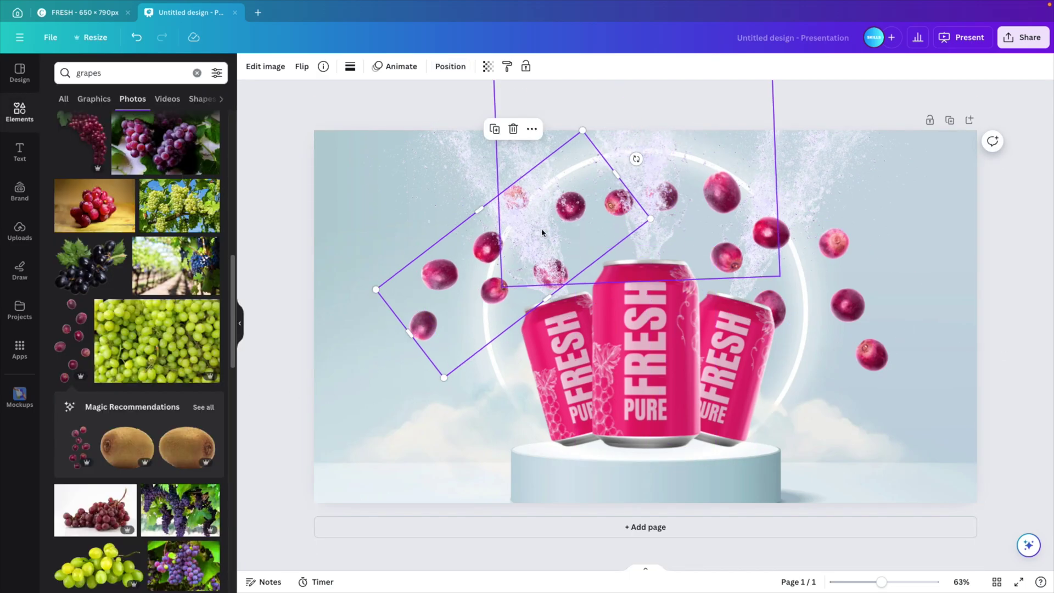
pyautogui.click(996, 303)
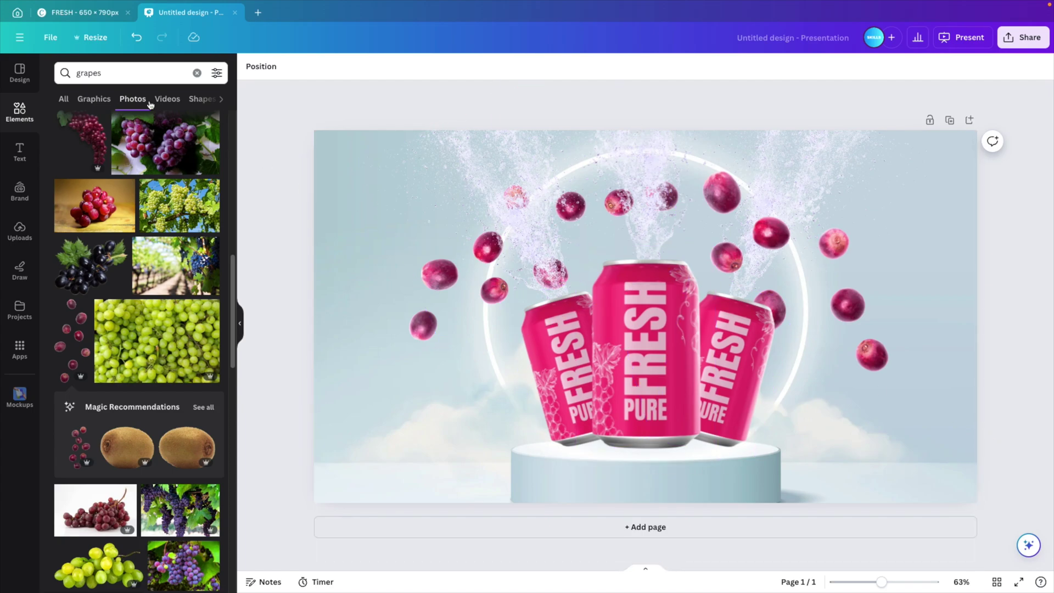
# Step: Search the graphics for "shadow" and add the soft, wide oval shadow to the scene
pyautogui.click(106, 73)
pyautogui.doubleClick(106, 74)
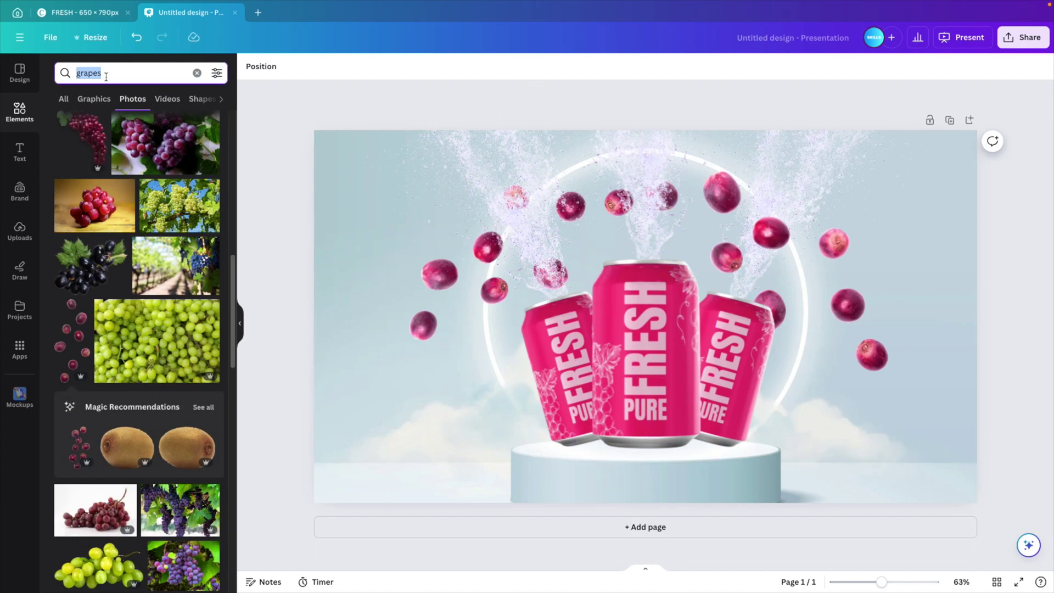
pyautogui.write('shadow')
pyautogui.press('Return')
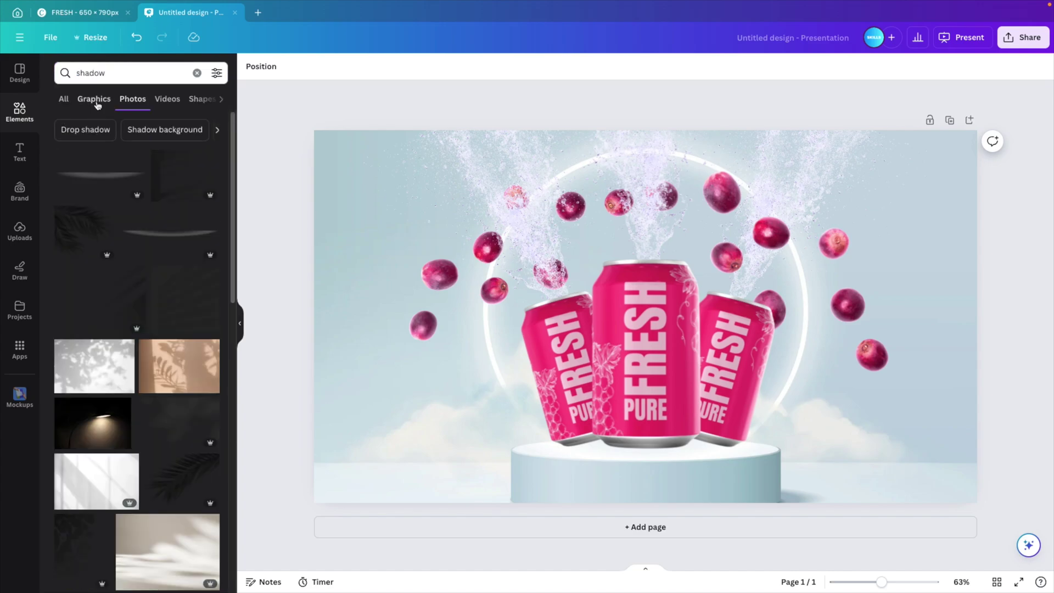
pyautogui.click(94, 99)
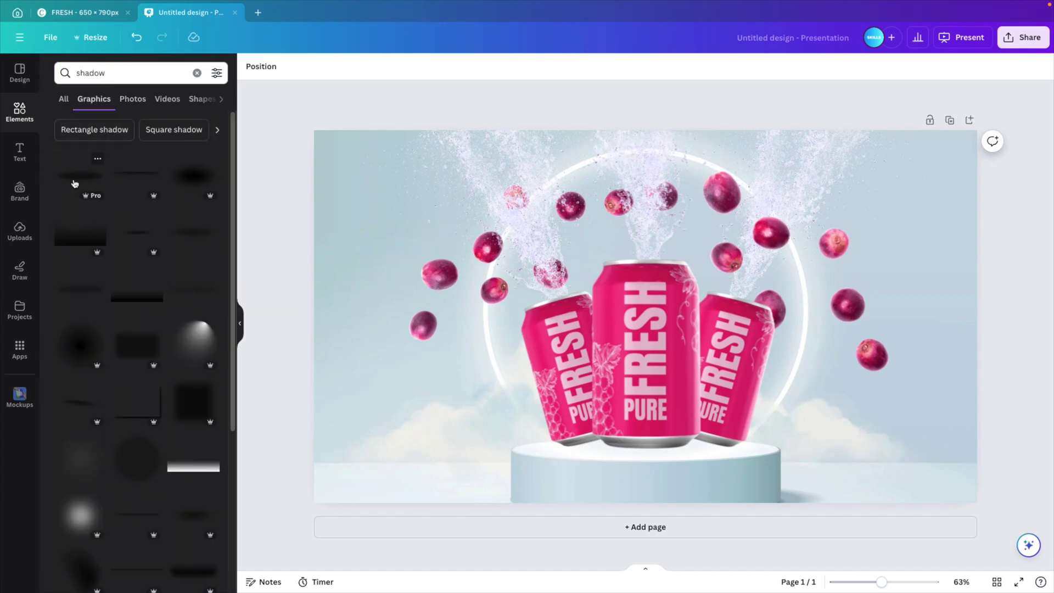
pyautogui.click(75, 183)
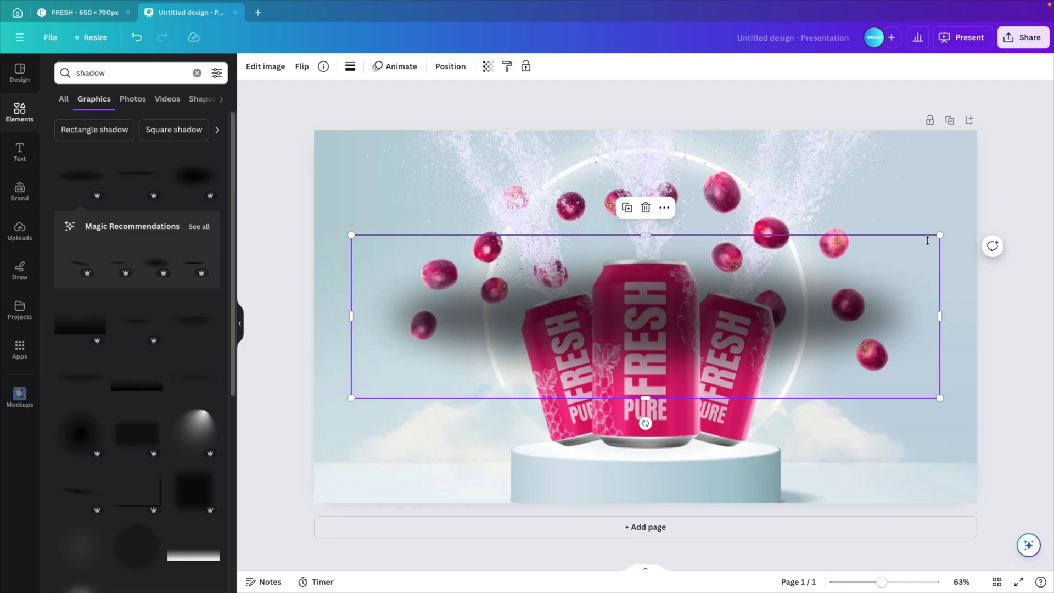
# Step: Shrink the oval shadow to fit under the middle can's base and layer it directly above the background image
pyautogui.moveTo(937, 237); pyautogui.dragTo(545, 346)
pyautogui.moveTo(445, 368); pyautogui.dragTo(680, 450)
pyautogui.click(450, 66)
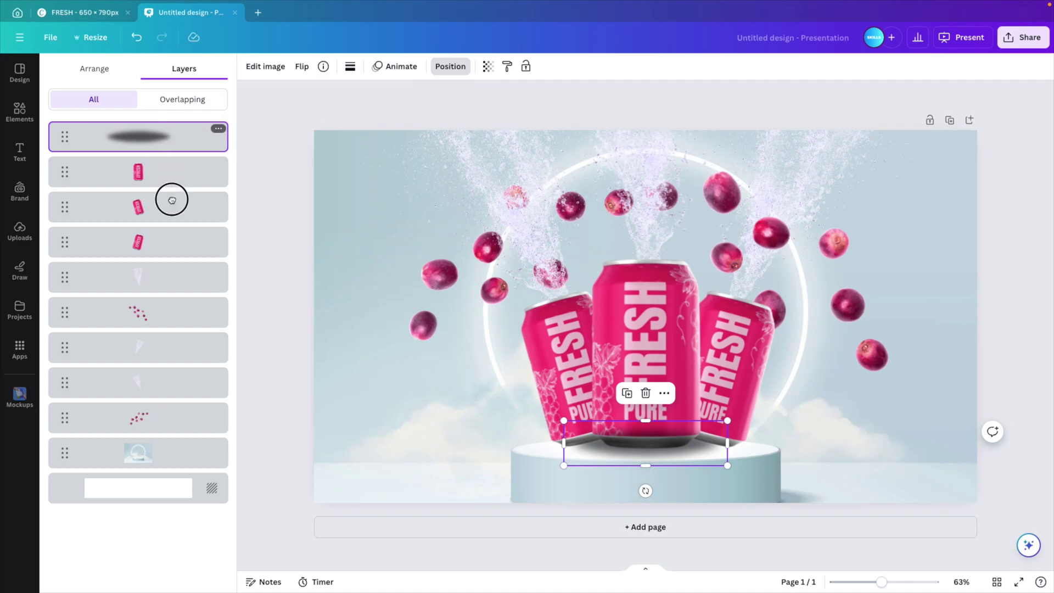
pyautogui.moveTo(172, 200); pyautogui.dragTo(165, 430)
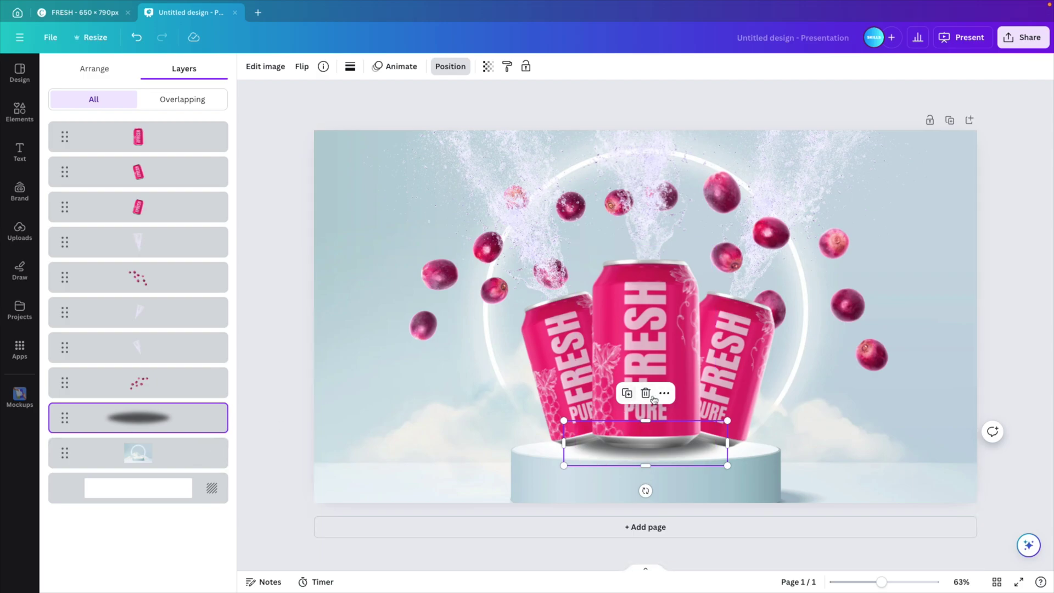
# Step: Set the oval shadow's transparency to 51
pyautogui.click(483, 70)
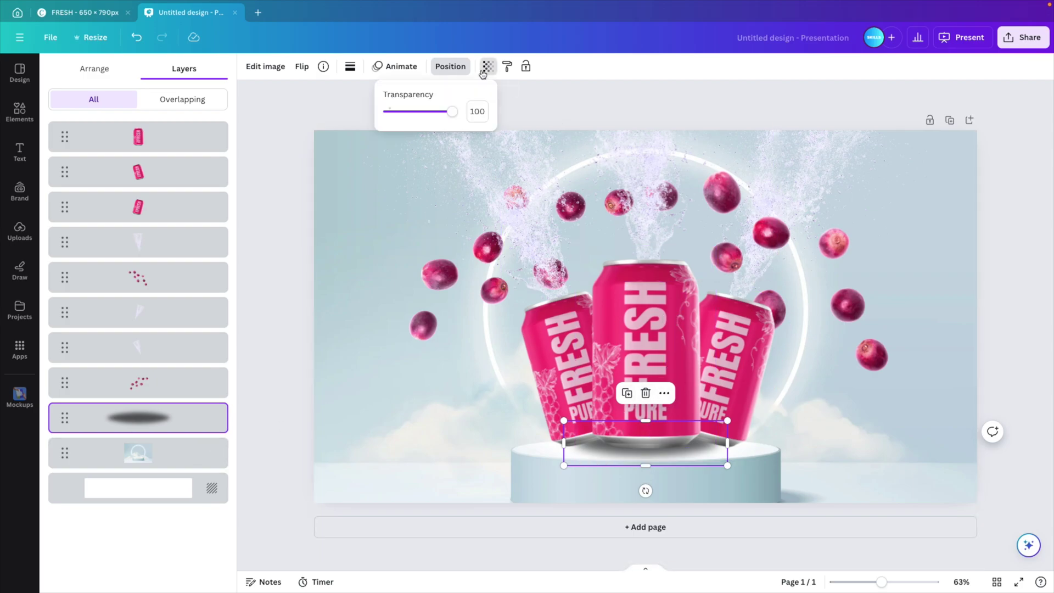
pyautogui.moveTo(453, 115); pyautogui.dragTo(421, 114)
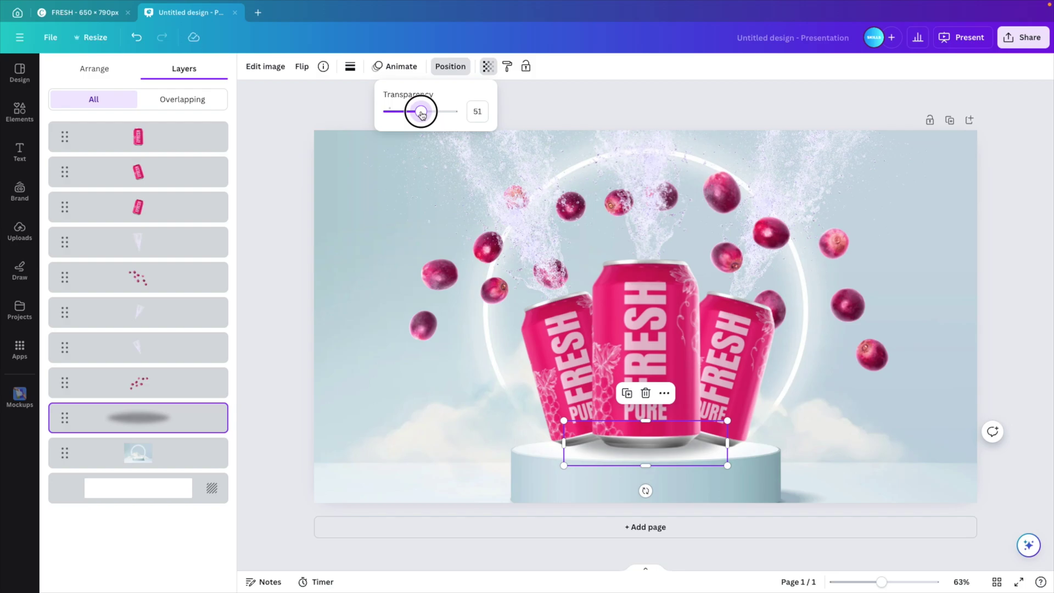
pyautogui.click(541, 108)
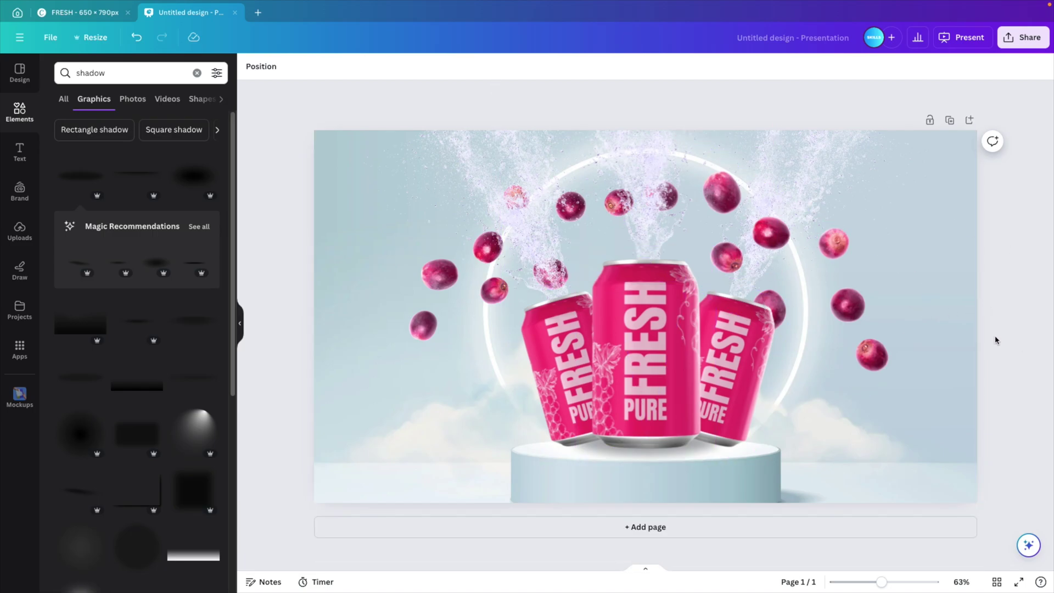
# Step: Search the graphics for "shadow leave", add the palm leaf shadow and fit it into the scene's upper-left corner
pyautogui.click(131, 73)
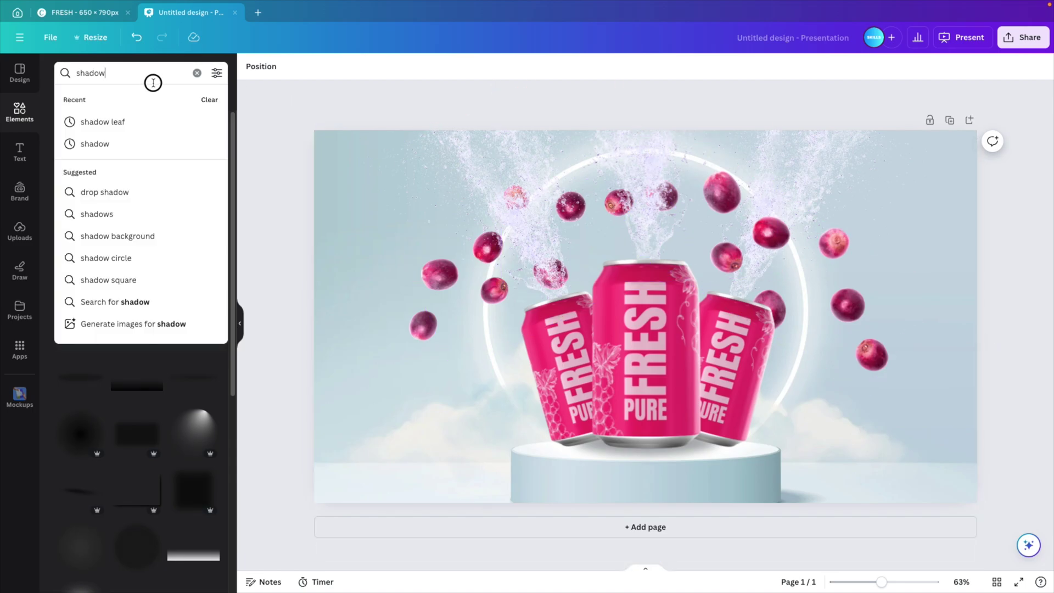
pyautogui.write('leave')
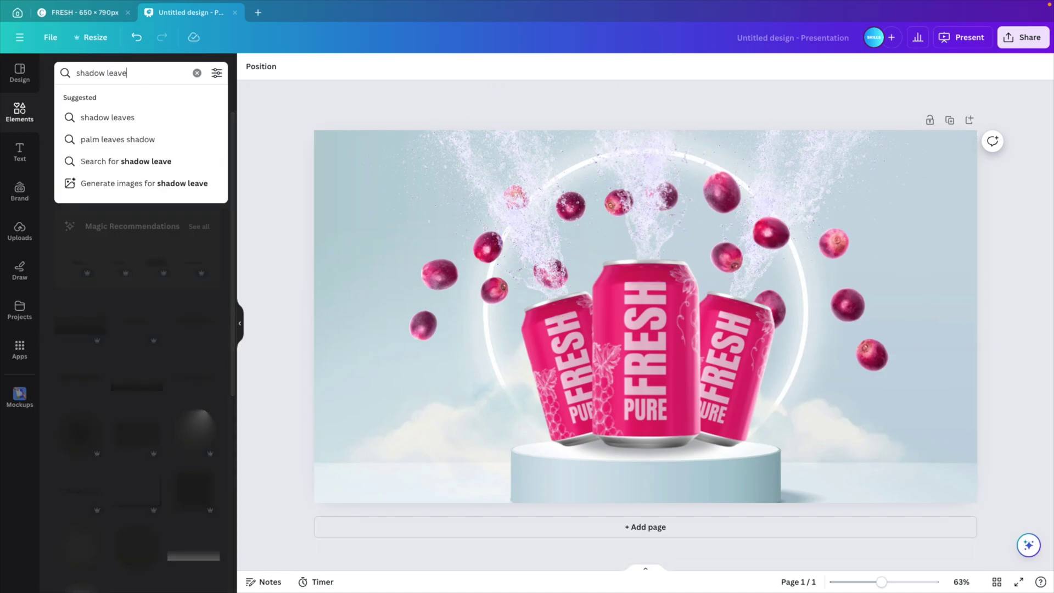
pyautogui.press('Return')
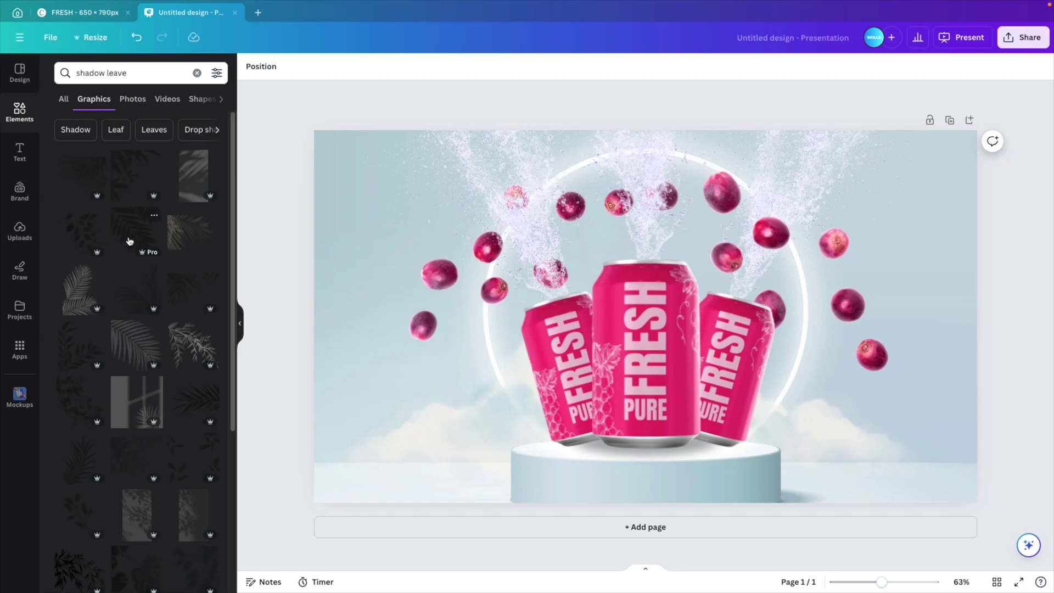
pyautogui.click(129, 242)
pyautogui.moveTo(583, 254); pyautogui.dragTo(402, 217)
pyautogui.moveTo(611, 428); pyautogui.dragTo(519, 336)
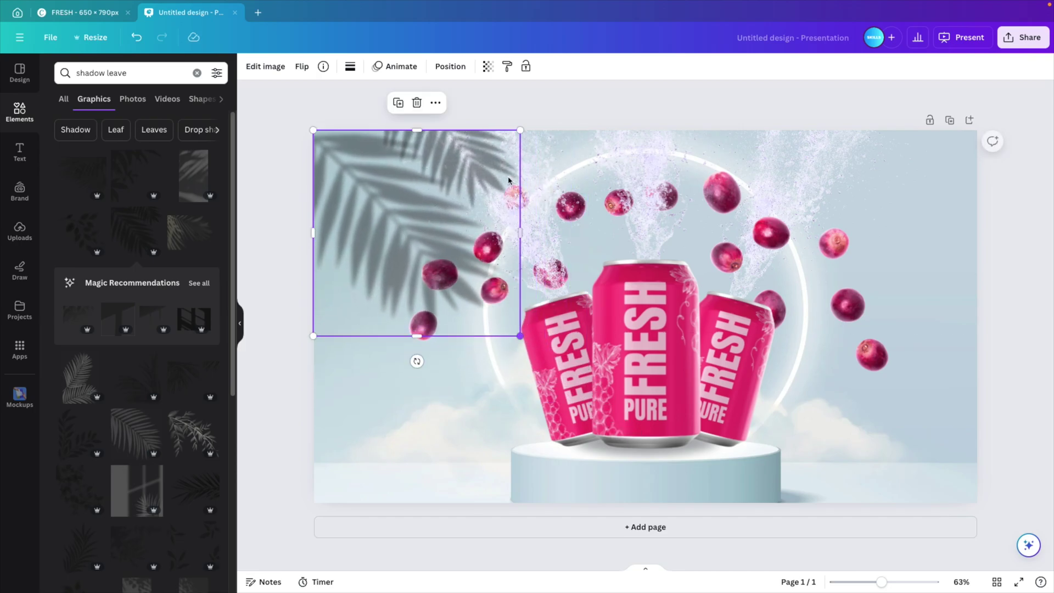
# Step: Layer the palm leaf shadow between the left grapes and the oval shadow, set its transparency to 16 and enlarge it slightly
pyautogui.click(450, 66)
pyautogui.moveTo(151, 233); pyautogui.dragTo(138, 419)
pyautogui.click(488, 67)
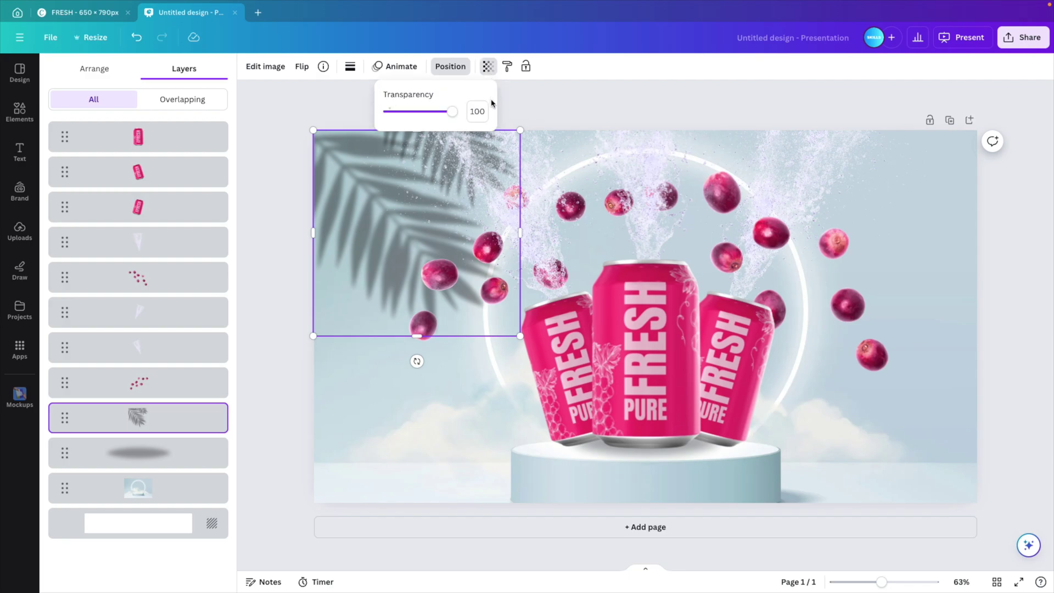
pyautogui.moveTo(455, 111); pyautogui.dragTo(408, 113)
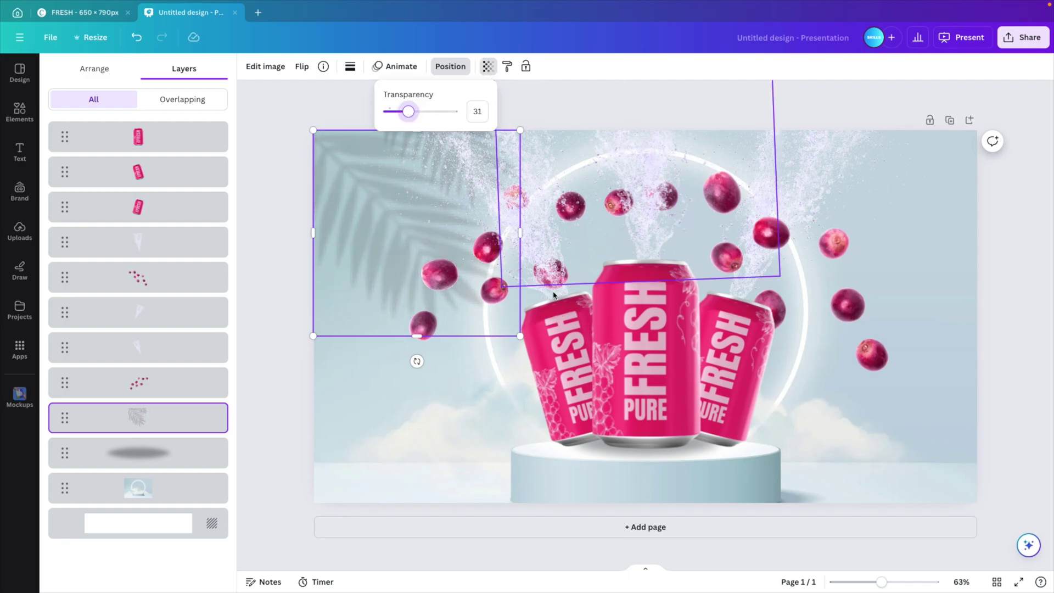
pyautogui.moveTo(520, 335); pyautogui.dragTo(486, 302)
pyautogui.moveTo(414, 114); pyautogui.dragTo(397, 112)
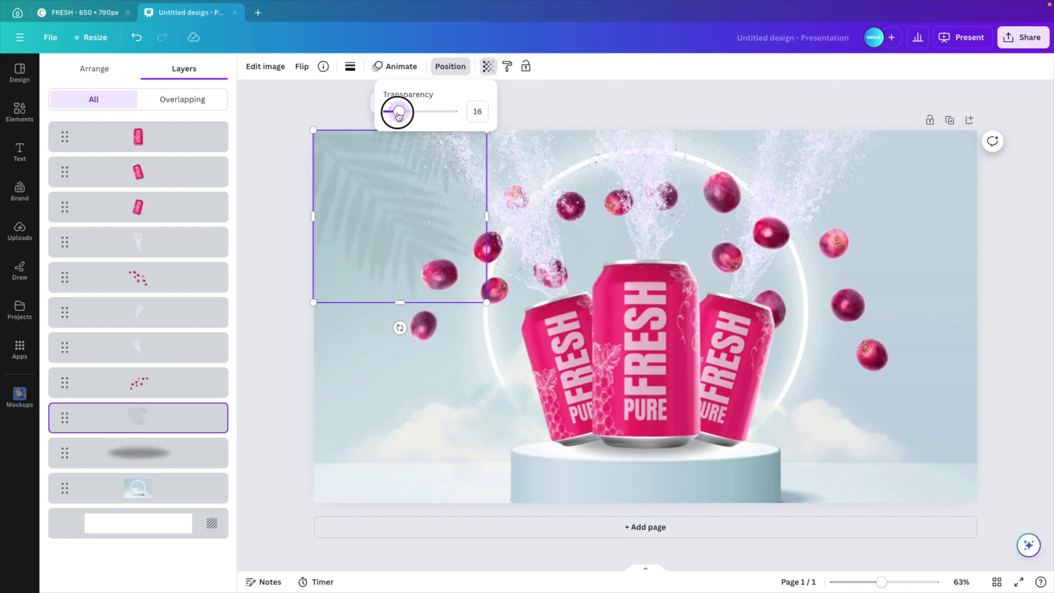
pyautogui.moveTo(484, 298); pyautogui.dragTo(528, 344)
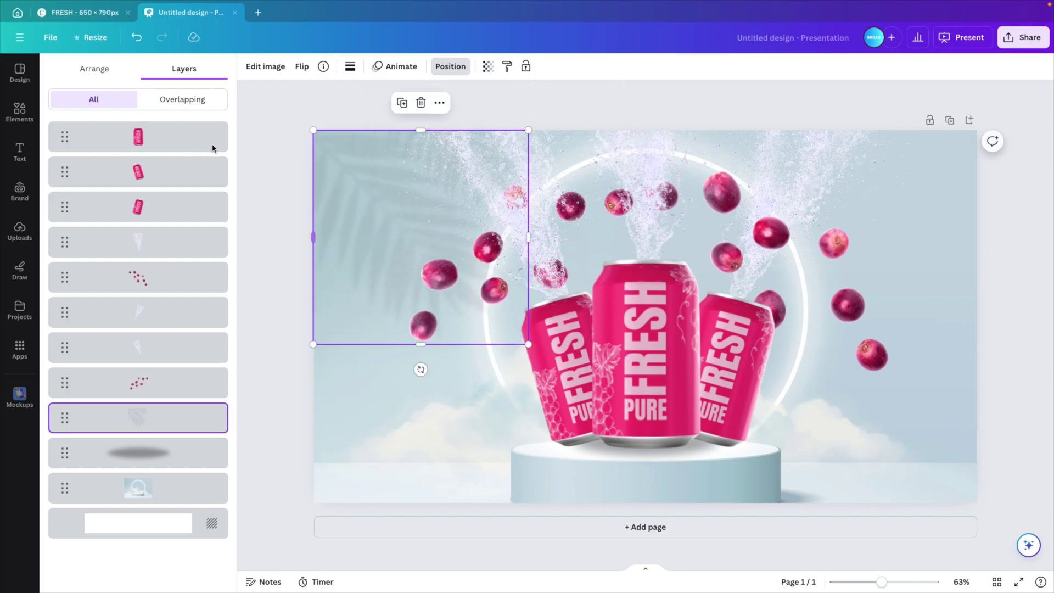
# Step: Add a second palm leaf shadow from the "shadow leave" graphics, rotate it and shrink it into the scene's upper-right corner
pyautogui.click(20, 113)
pyautogui.click(89, 122)
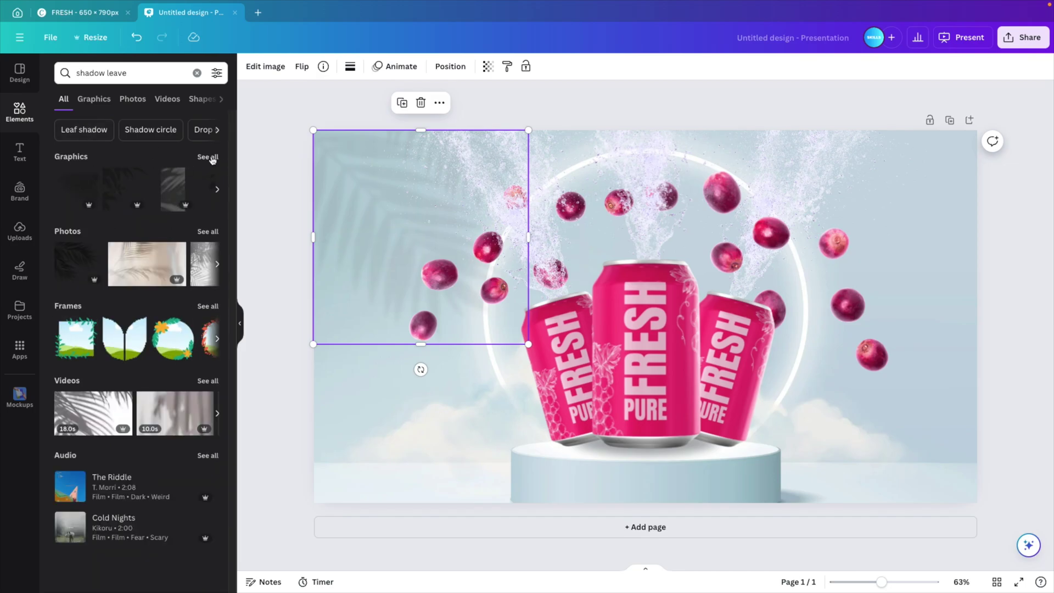
pyautogui.click(212, 159)
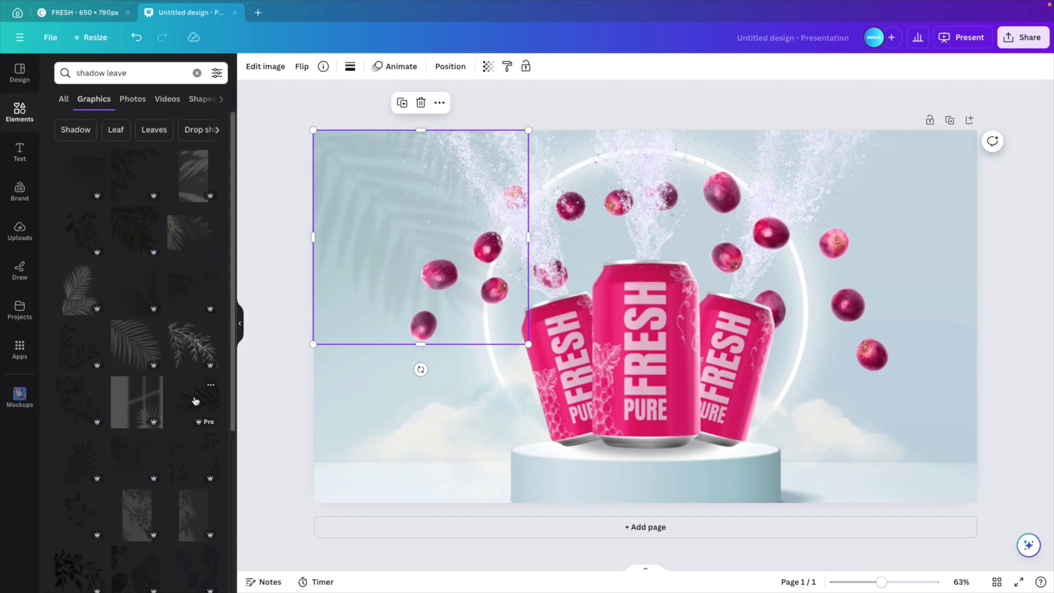
pyautogui.click(71, 469)
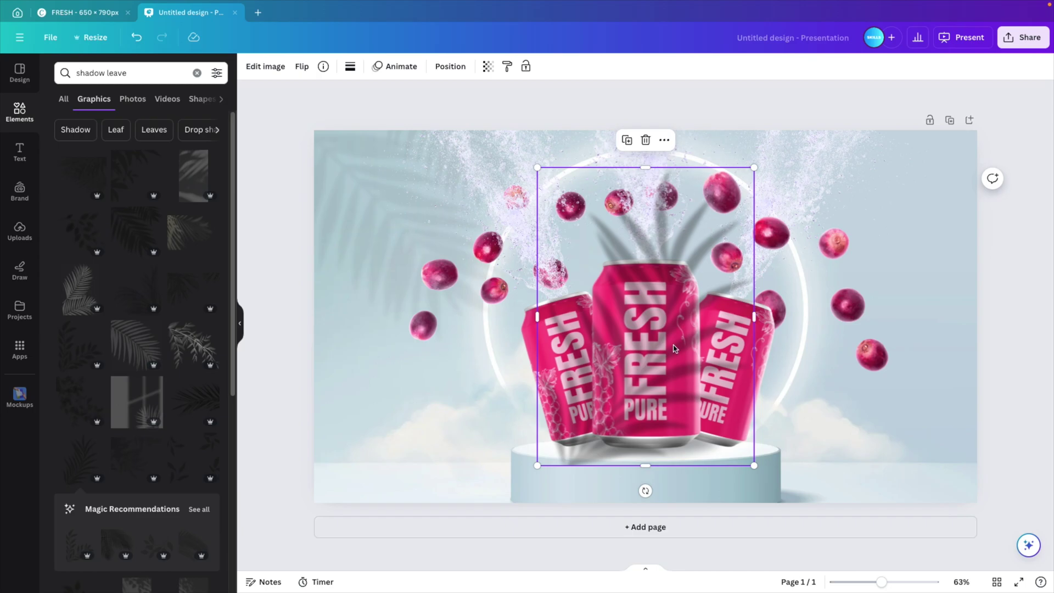
pyautogui.moveTo(645, 491); pyautogui.dragTo(713, 192)
pyautogui.moveTo(650, 284); pyautogui.dragTo(854, 186)
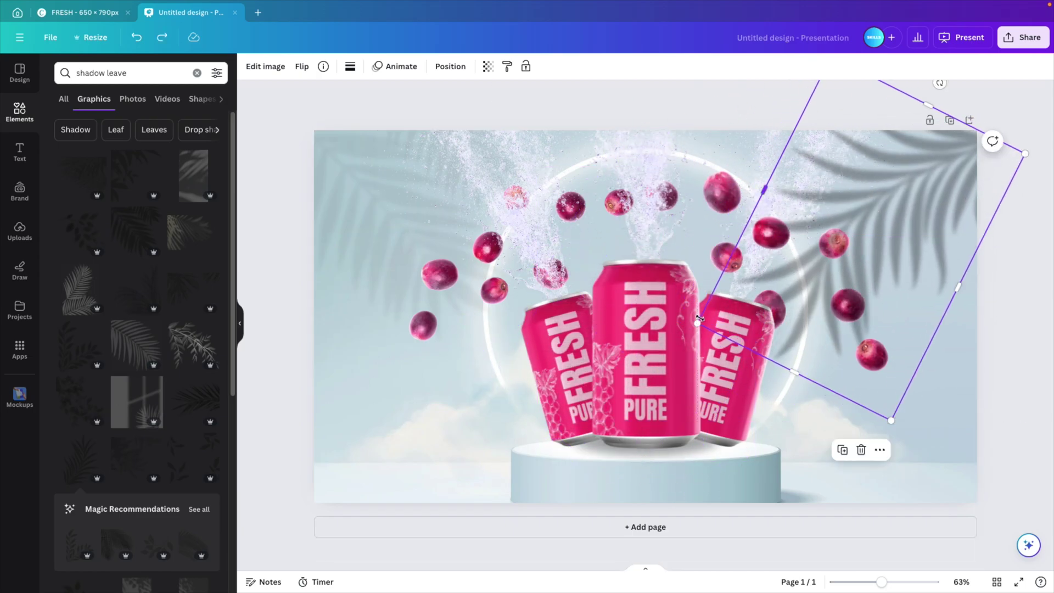
pyautogui.moveTo(765, 236); pyautogui.dragTo(792, 284)
pyautogui.moveTo(946, 194); pyautogui.dragTo(937, 195)
# Step: Lower the upper-right leaf shadow's transparency value until it looks as faint as the left one, and enlarge it slightly
pyautogui.click(488, 66)
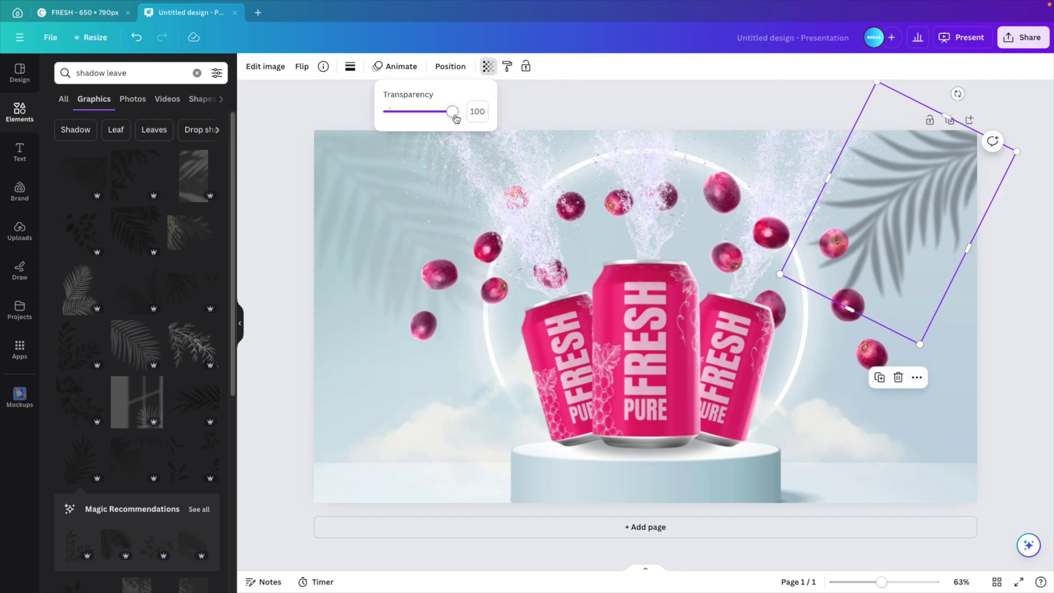
pyautogui.moveTo(456, 118); pyautogui.dragTo(407, 116)
pyautogui.moveTo(920, 344); pyautogui.dragTo(923, 355)
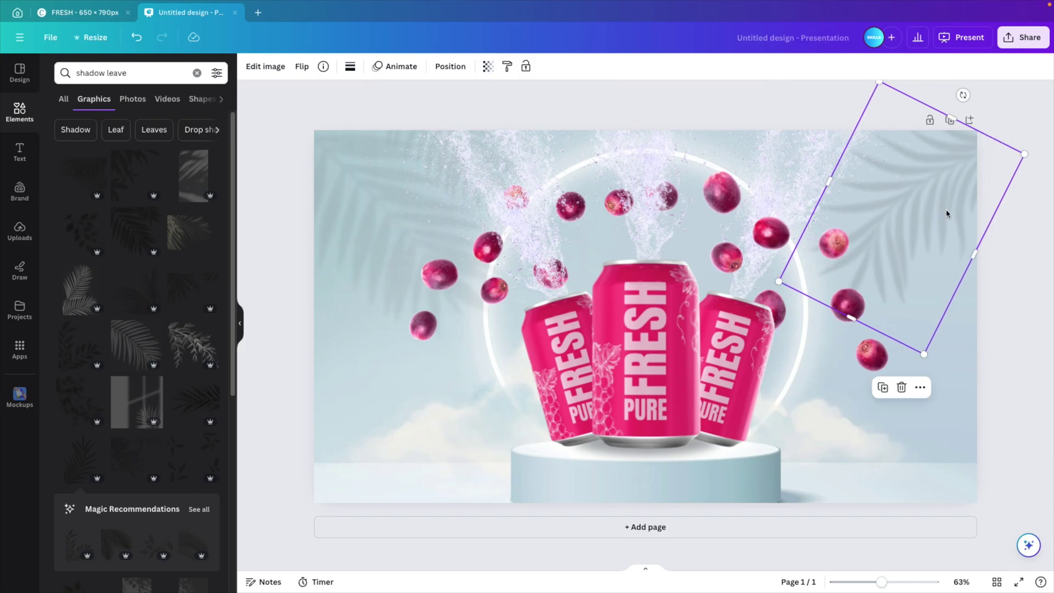
pyautogui.click(488, 66)
pyautogui.moveTo(405, 112); pyautogui.dragTo(407, 112)
pyautogui.click(1007, 345)
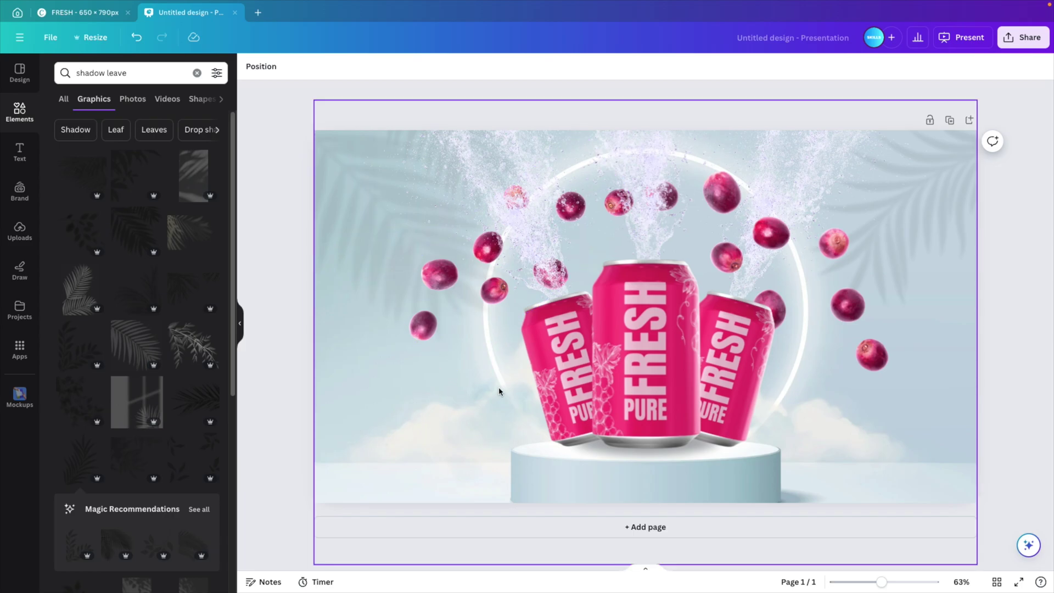
# Step: Search the graphics for "clouds", add a soft white cloud and size it to fill the scene's lower-left corner
pyautogui.click(127, 71)
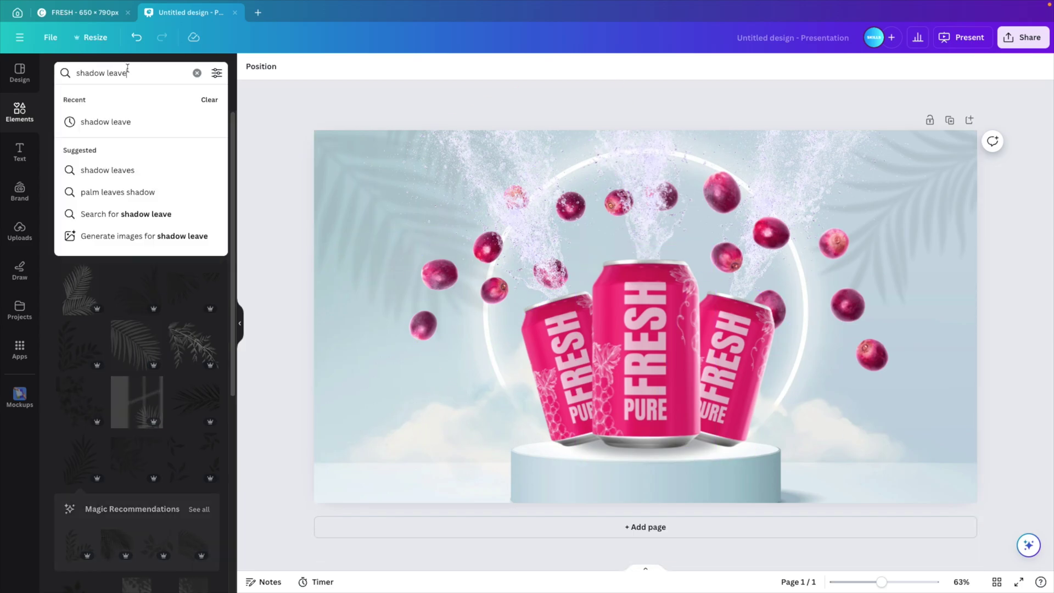
pyautogui.tripleClick(127, 69)
pyautogui.write('clouds')
pyautogui.press('Return')
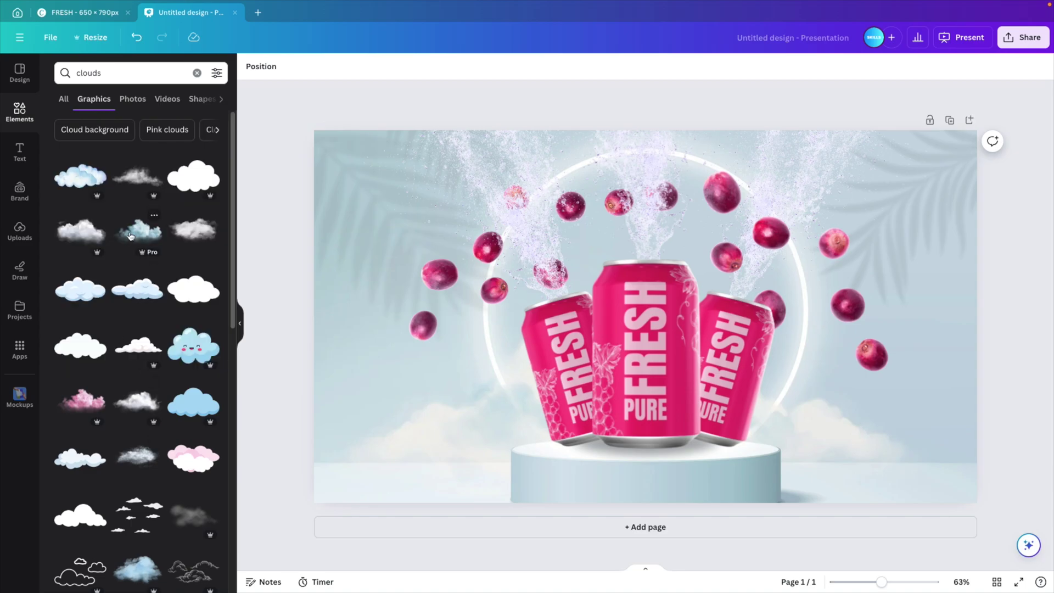
pyautogui.click(187, 233)
pyautogui.moveTo(376, 452); pyautogui.dragTo(642, 422)
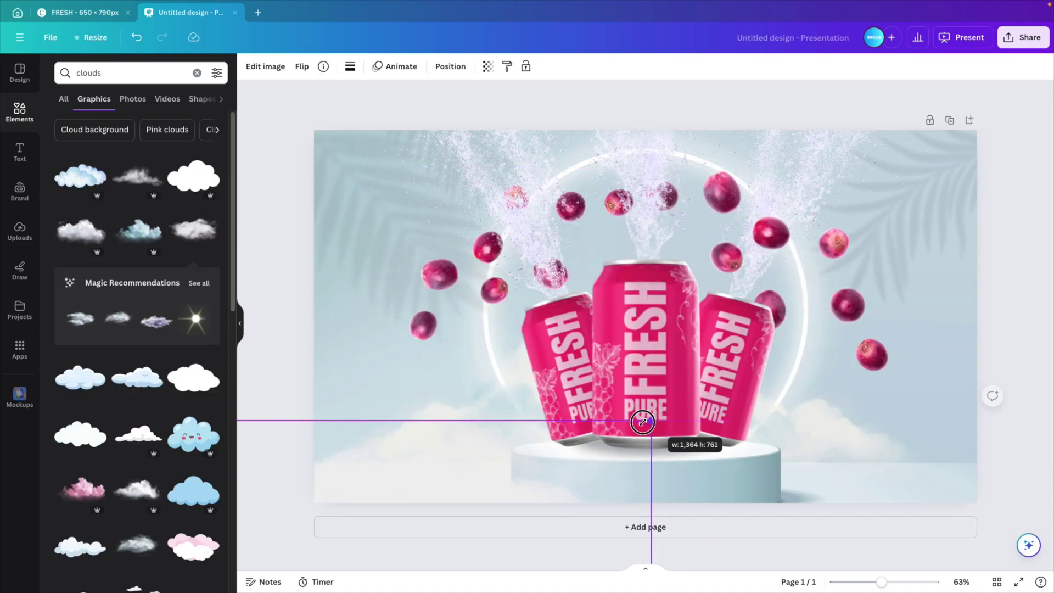
pyautogui.moveTo(461, 440); pyautogui.dragTo(593, 435)
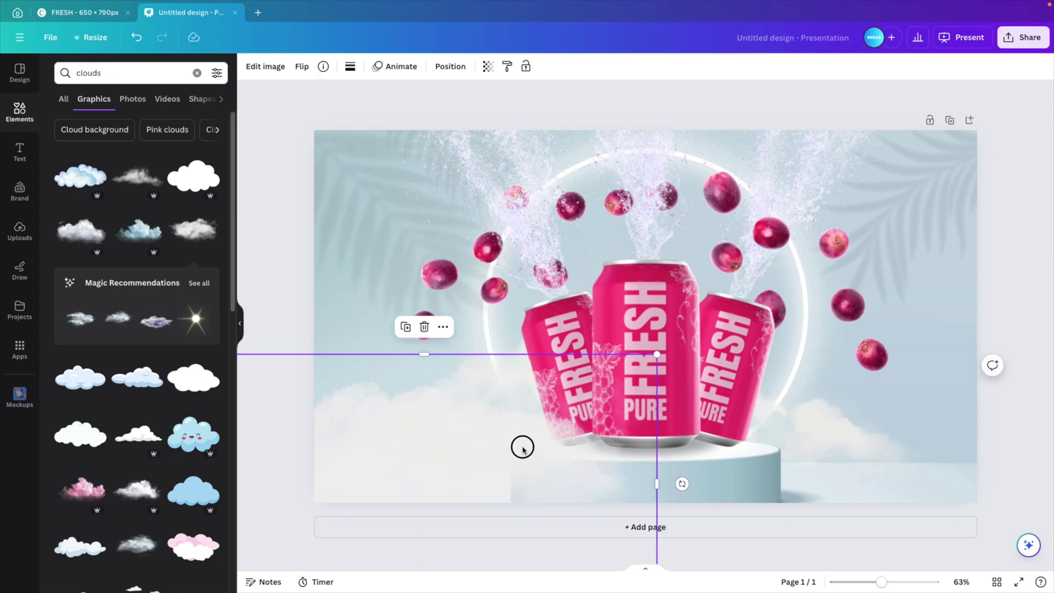
pyautogui.moveTo(657, 354); pyautogui.dragTo(602, 416)
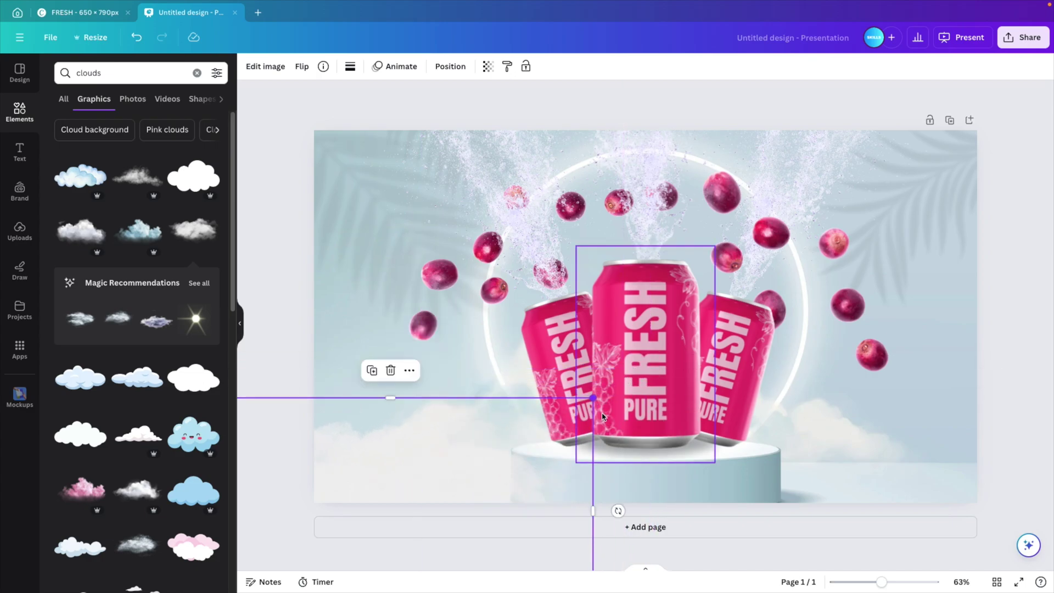
# Step: Duplicate the cloud across to the right side of the pedestal and shrink the copy slightly
pyautogui.moveTo(461, 465); pyautogui.dragTo(863, 468)
pyautogui.moveTo(926, 399); pyautogui.dragTo(896, 421)
pyautogui.moveTo(783, 473)
pyautogui.mouseDown()
pyautogui.moveTo(791, 461)
pyautogui.moveTo(776, 472)
pyautogui.mouseUp()
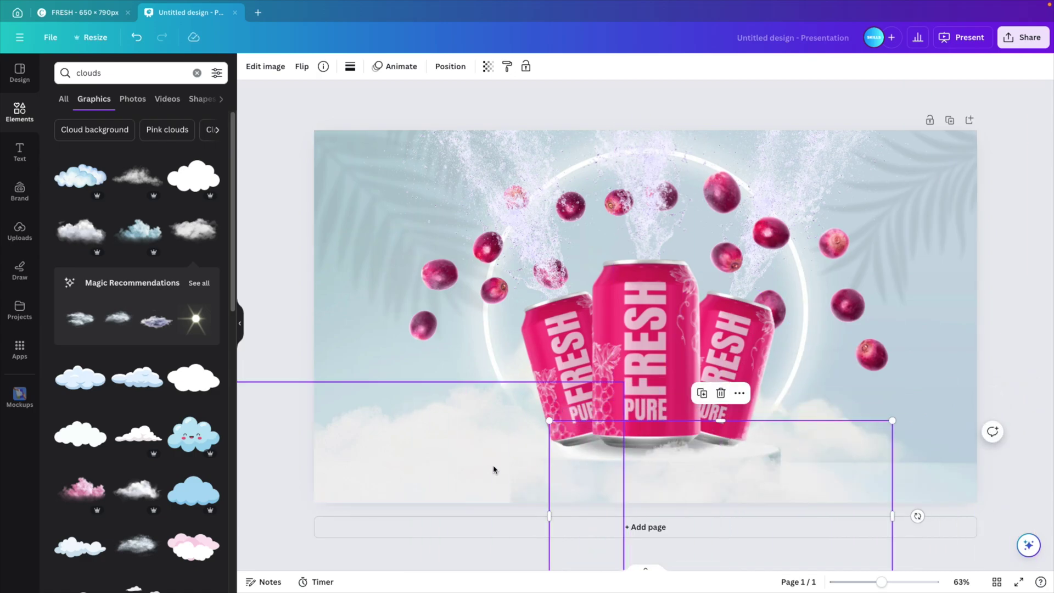
# Step: Try different positions for the two clouds around the pedestal's base
pyautogui.hotkey('ctrl', 'z')
pyautogui.hotkey('ctrl', 'z')
pyautogui.hotkey('ctrl', 'z')
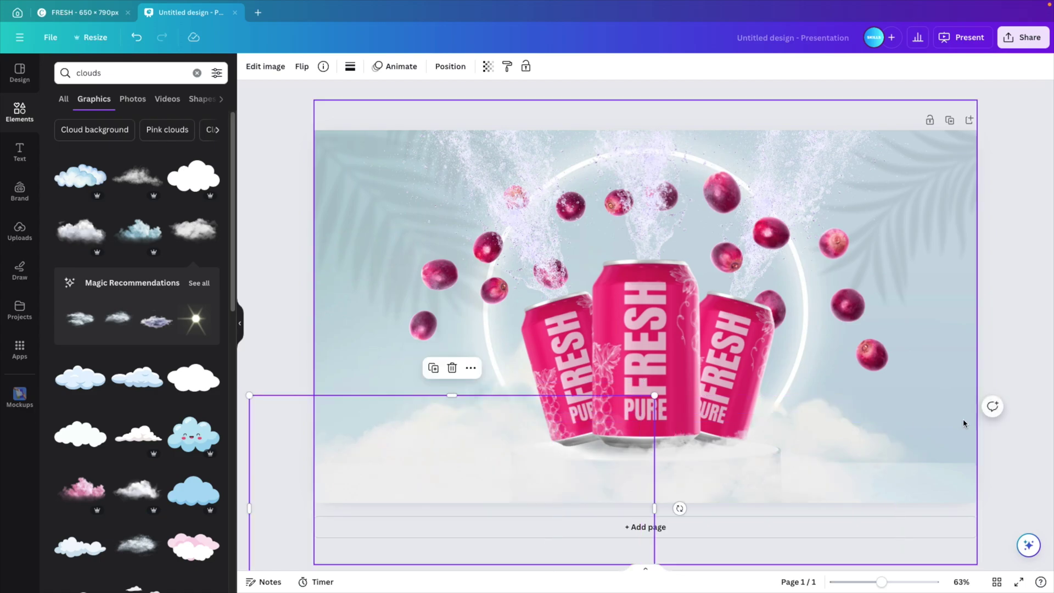
pyautogui.hotkey('ctrl', 'shift', 'z')
pyautogui.hotkey('ctrl', 'shift', 'z')
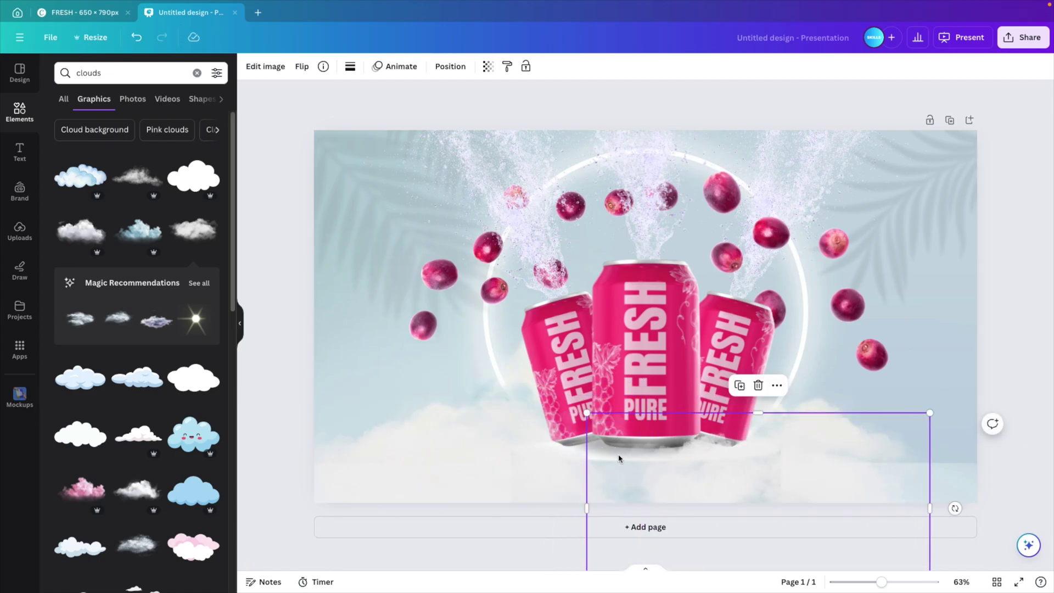
pyautogui.hotkey('ctrl', 'z')
pyautogui.moveTo(487, 479); pyautogui.dragTo(455, 481)
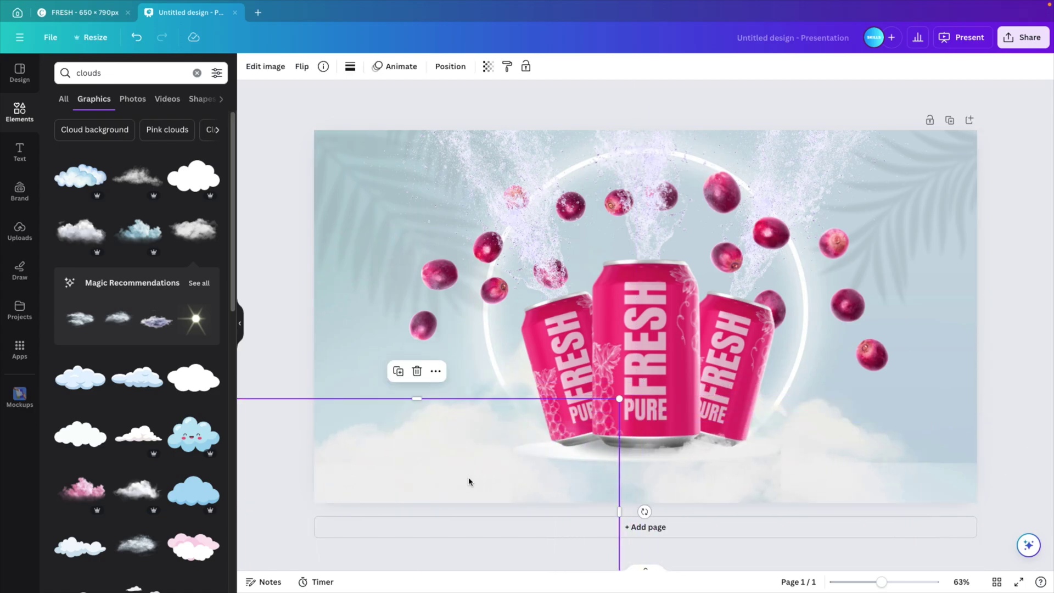
pyautogui.hotkey('ctrl', 'z')
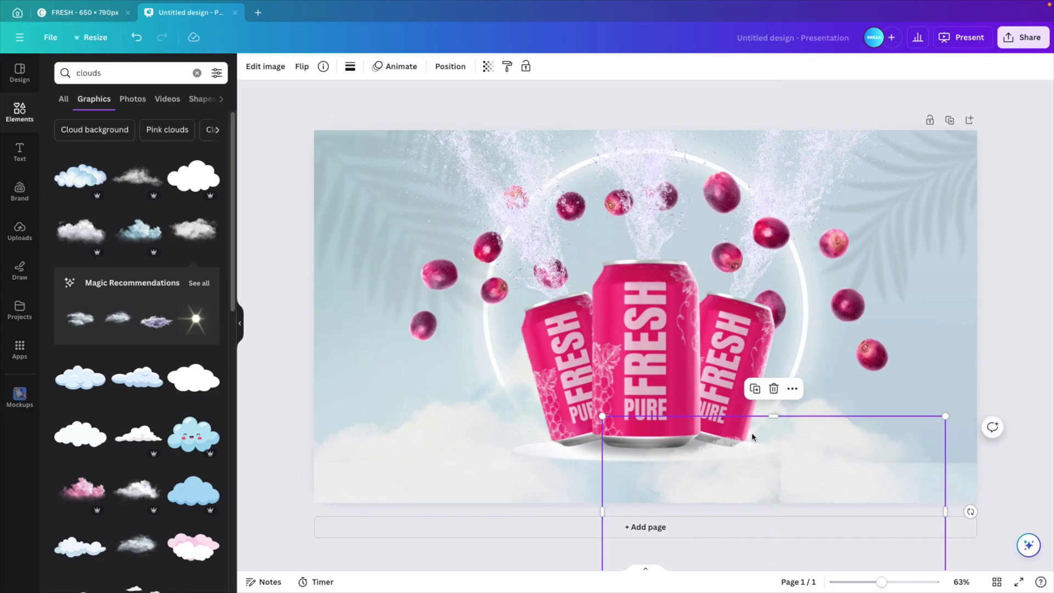
pyautogui.click(1005, 466)
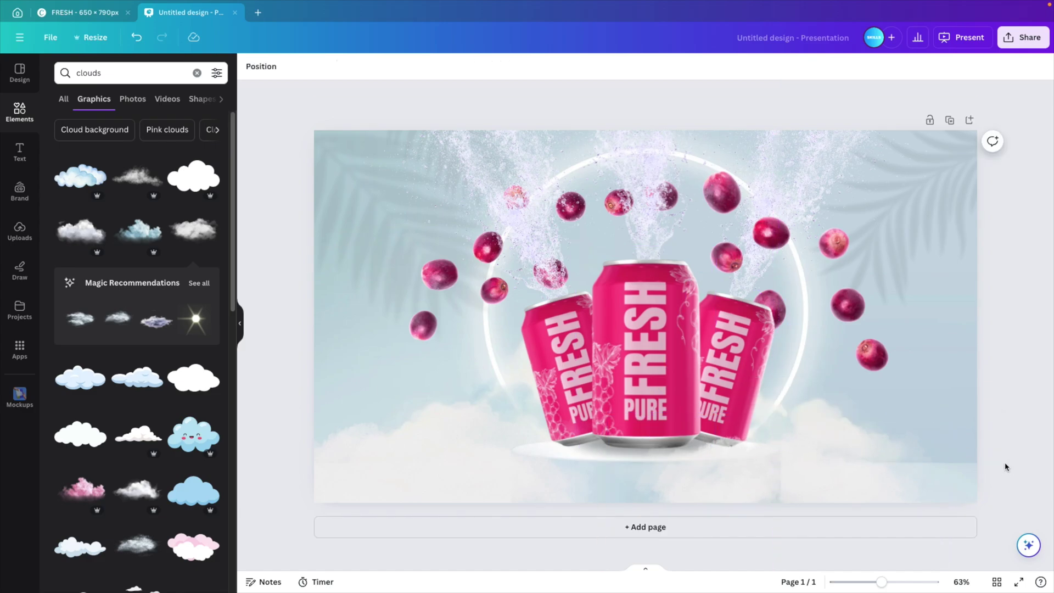
# Step: Reposition the left and right clouds so they frame the pedestal from both sides
pyautogui.hotkey('ctrl', 'z')
pyautogui.moveTo(789, 496); pyautogui.dragTo(722, 472)
pyautogui.moveTo(631, 471); pyautogui.dragTo(556, 460)
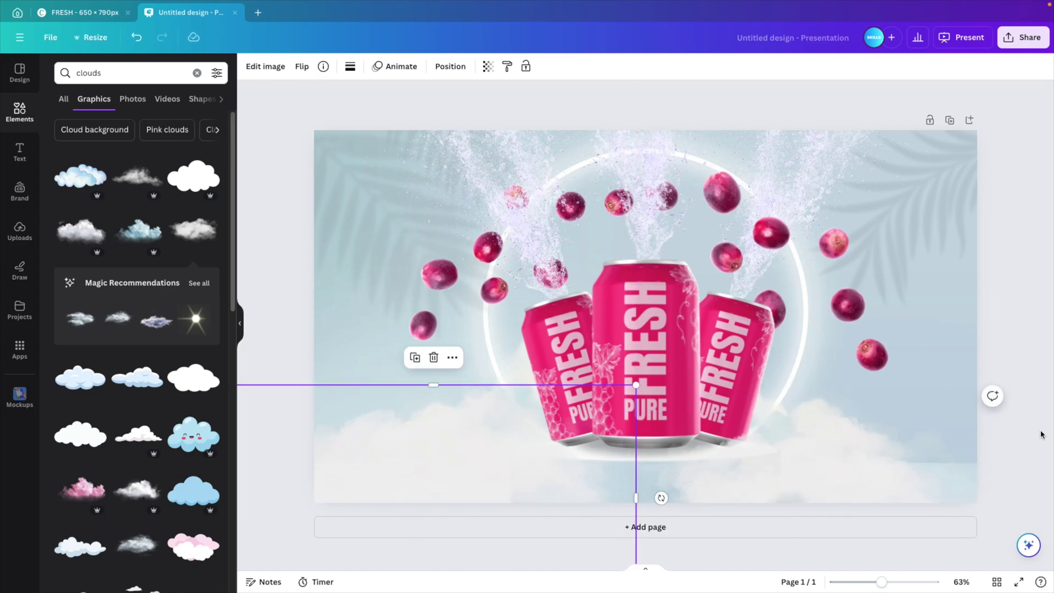
pyautogui.click(1026, 435)
# Step: Enlarge the right cloud slightly, nudge it toward the pedestal and preview the scene full screen
pyautogui.click(799, 478)
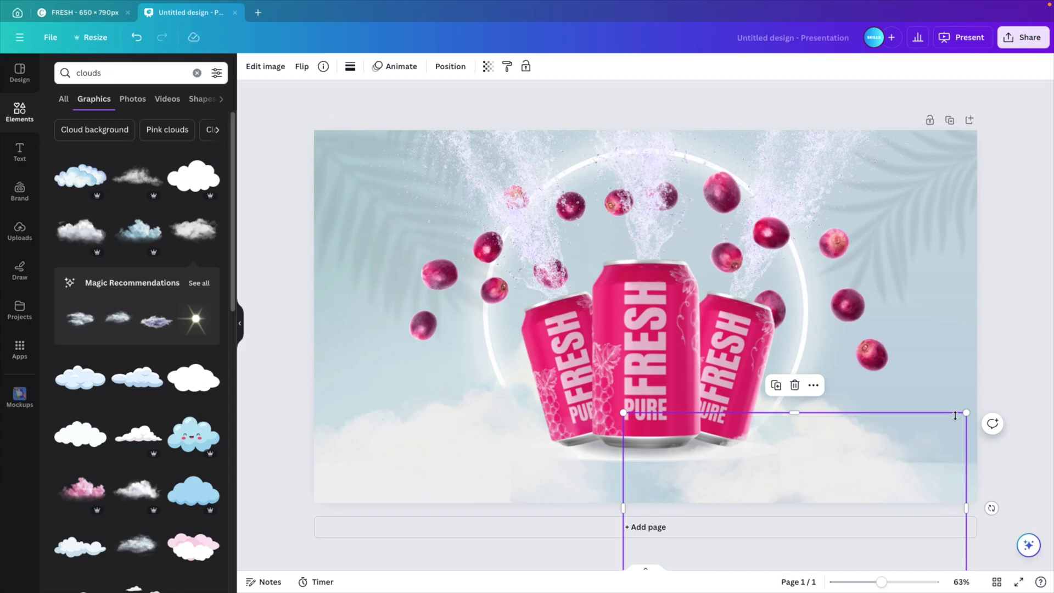
pyautogui.moveTo(964, 412); pyautogui.dragTo(982, 402)
pyautogui.moveTo(873, 466); pyautogui.dragTo(857, 467)
pyautogui.press('Escape')
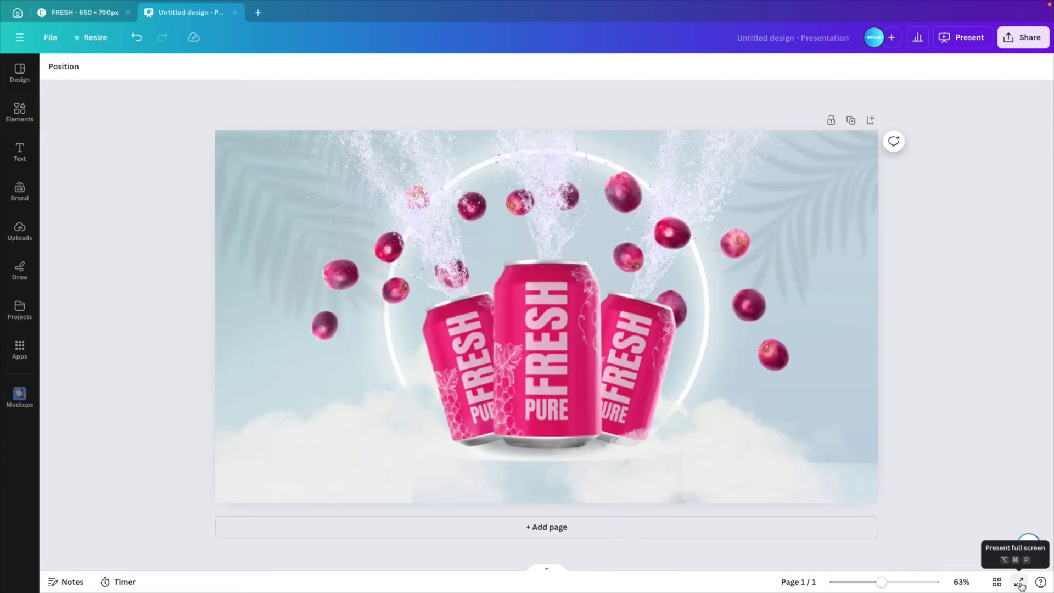
pyautogui.click(1019, 583)
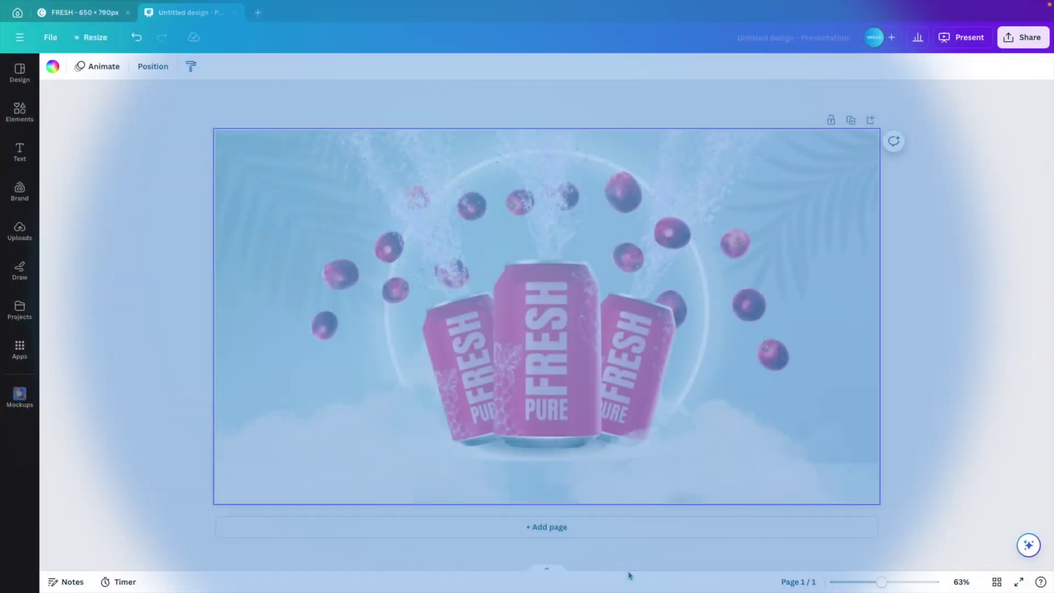
# Step: Duplicate page 1 and show the layers of the new page 2
pyautogui.click(547, 570)
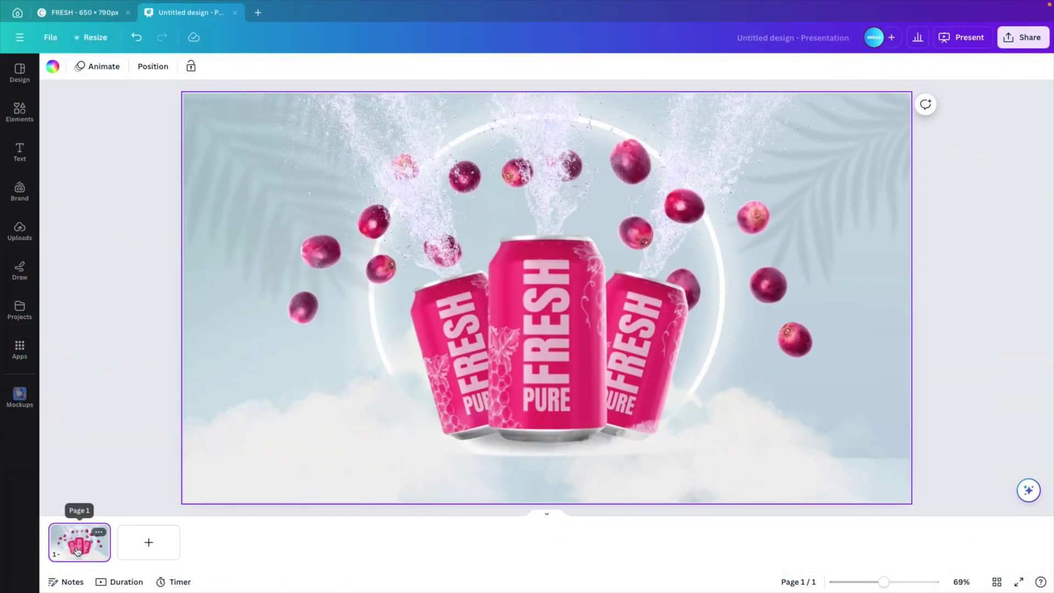
pyautogui.hotkey('ctrl', 'd')
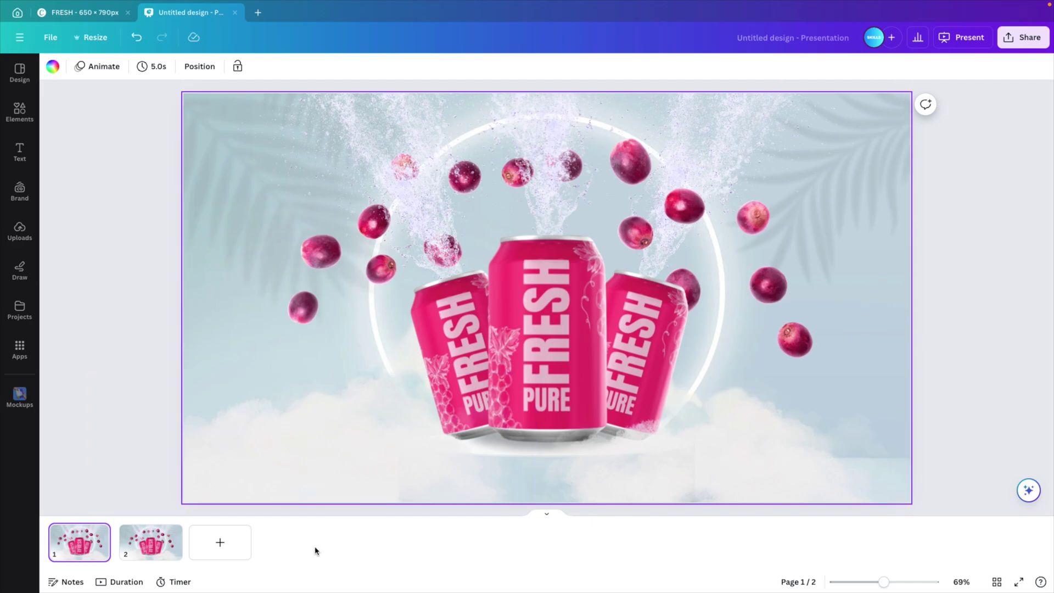
pyautogui.click(152, 541)
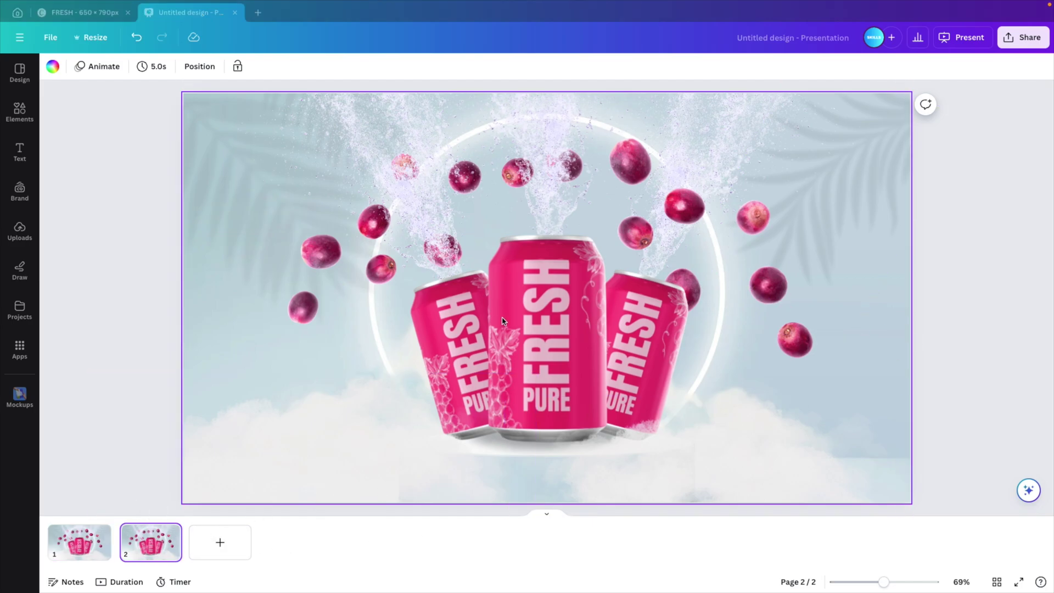
pyautogui.click(200, 67)
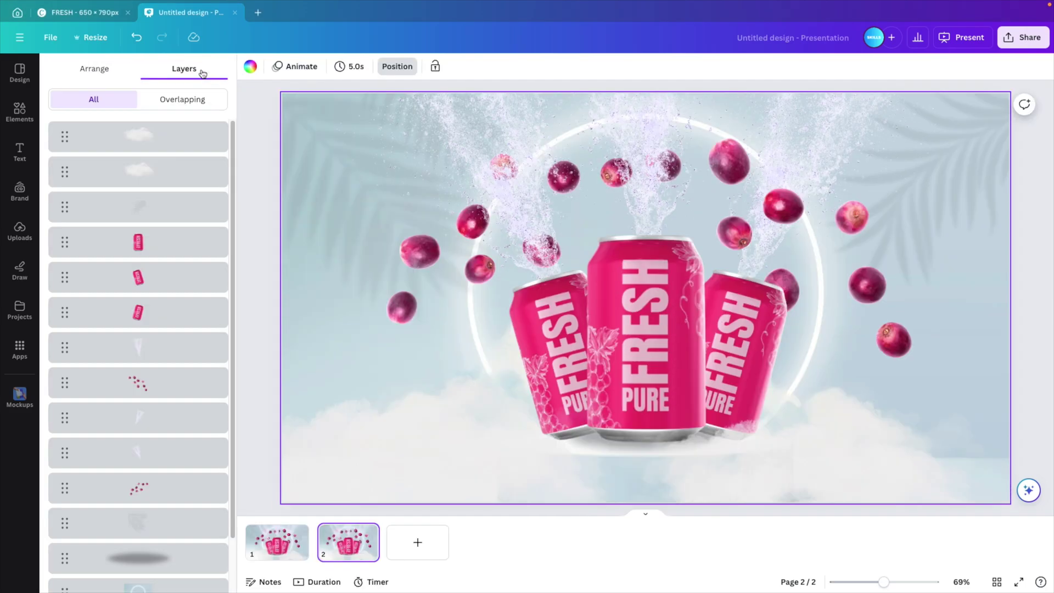
pyautogui.click(172, 144)
pyautogui.click(170, 170)
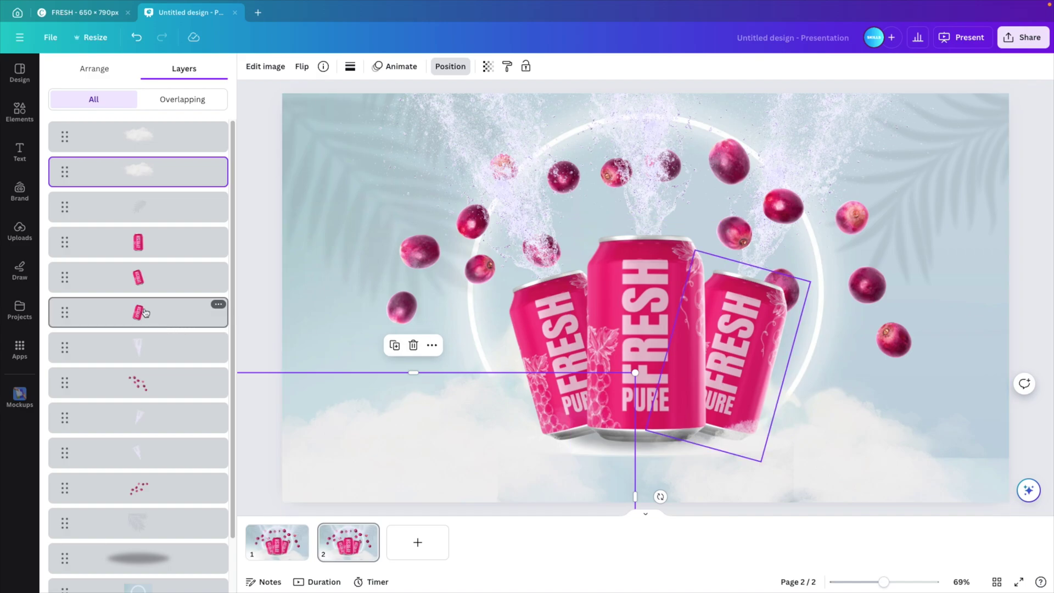
# Step: On page 2, group the right, middle and left cans each with the water splash above it
pyautogui.click(743, 364)
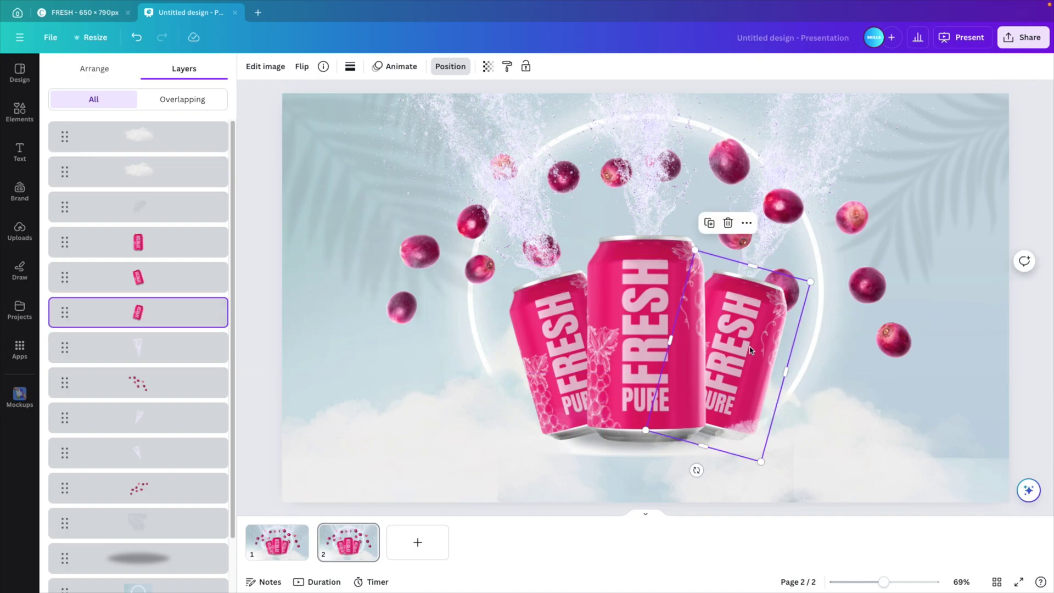
pyautogui.keyDown('shift'); pyautogui.click(861, 113); pyautogui.keyUp('shift')
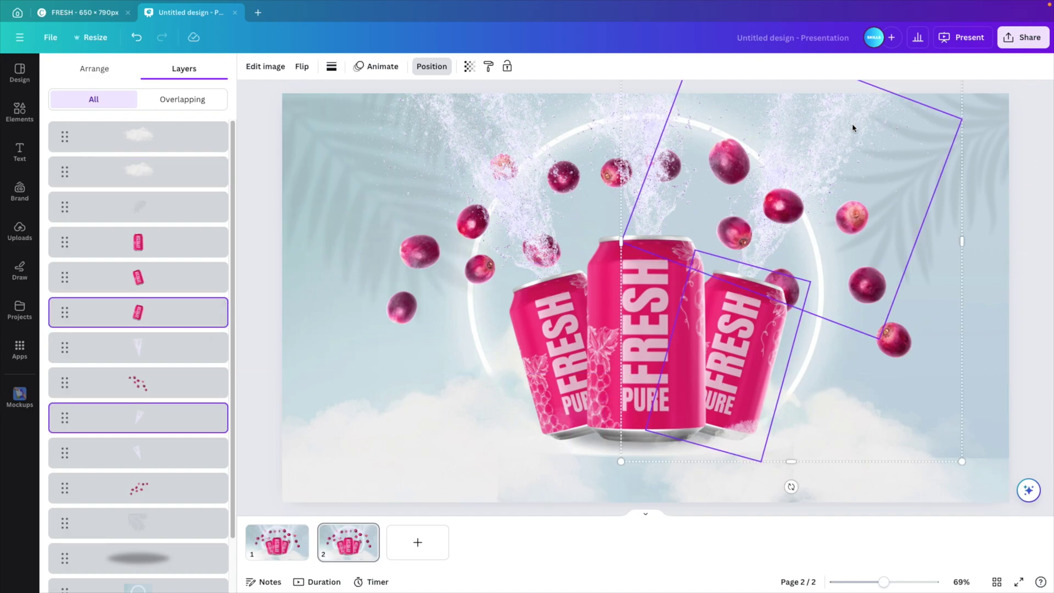
pyautogui.hotkey('ctrl', 'g')
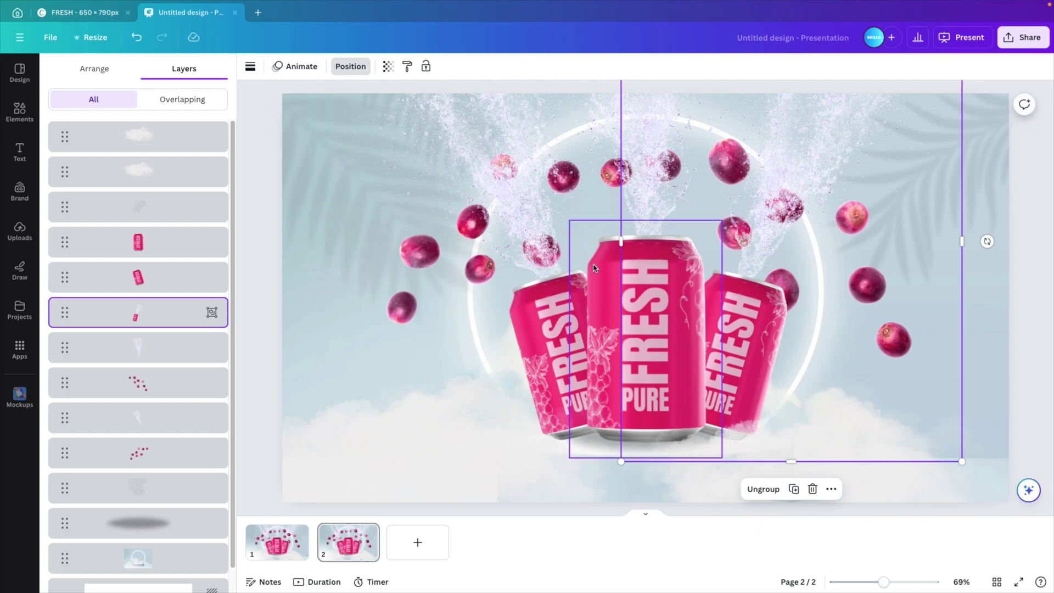
pyautogui.click(589, 282)
pyautogui.keyDown('shift'); pyautogui.click(595, 116); pyautogui.keyUp('shift')
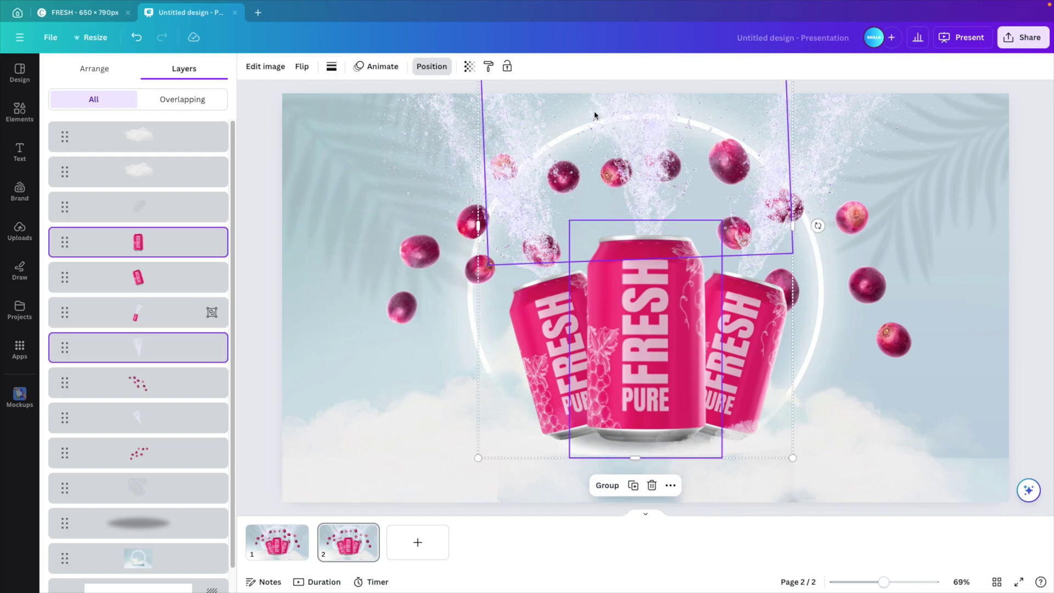
pyautogui.hotkey('ctrl', 'g')
pyautogui.click(155, 283)
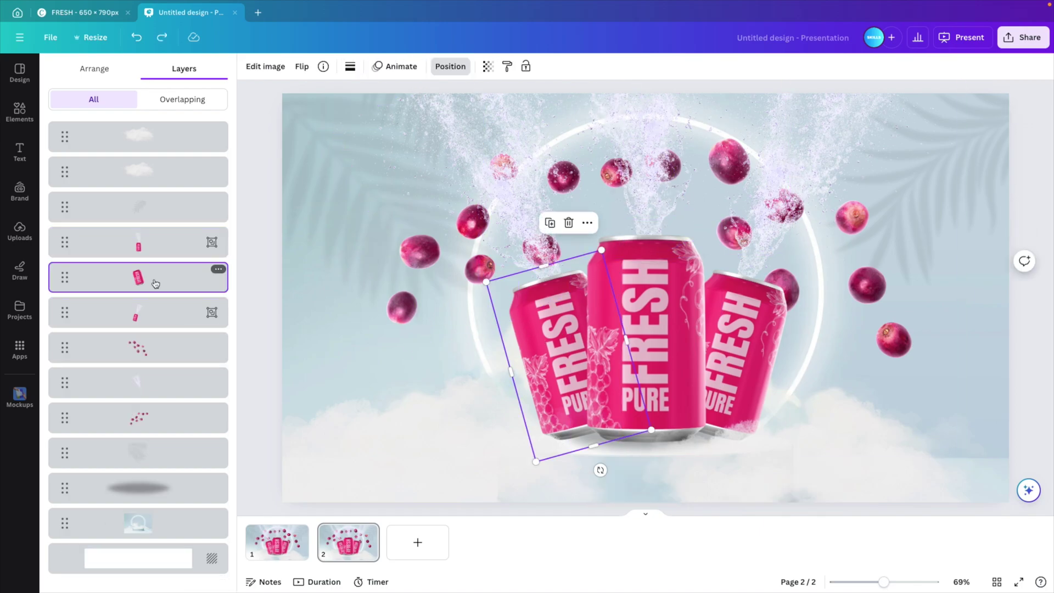
pyautogui.keyDown('shift'); pyautogui.click(144, 387); pyautogui.keyUp('shift')
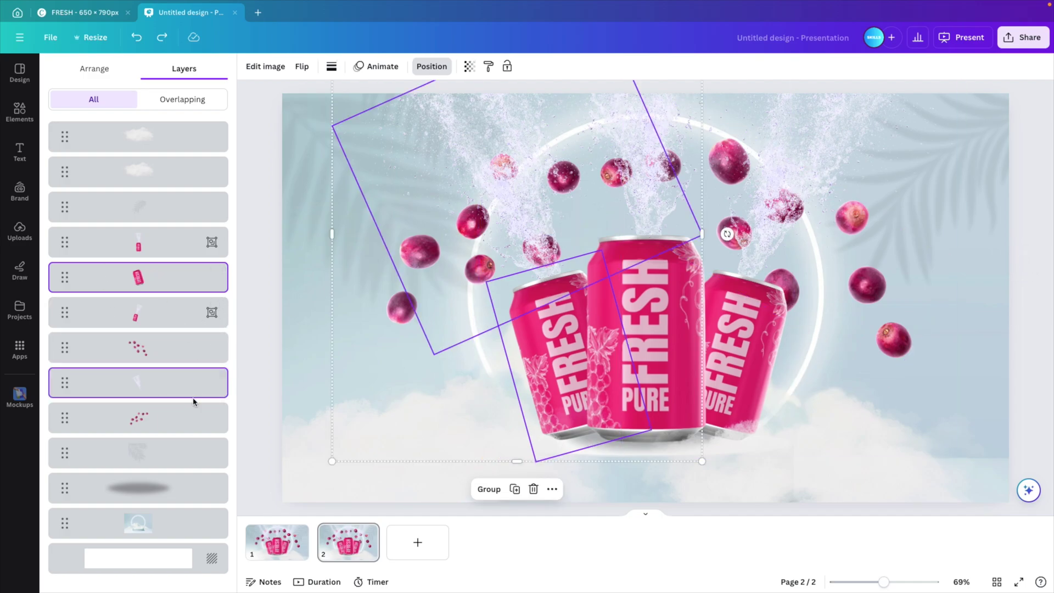
pyautogui.hotkey('ctrl', 'g')
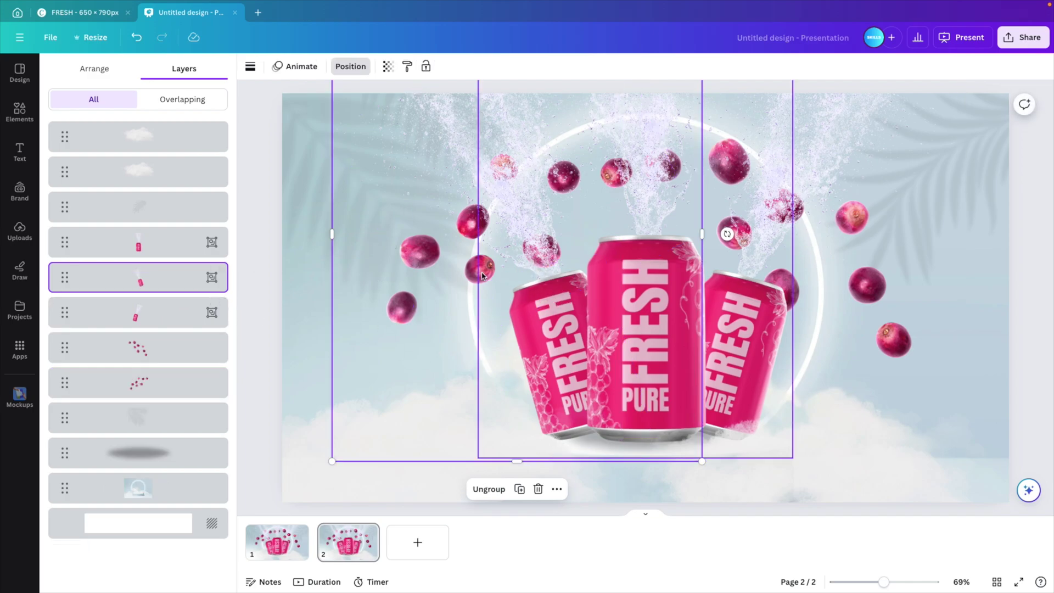
pyautogui.click(148, 244)
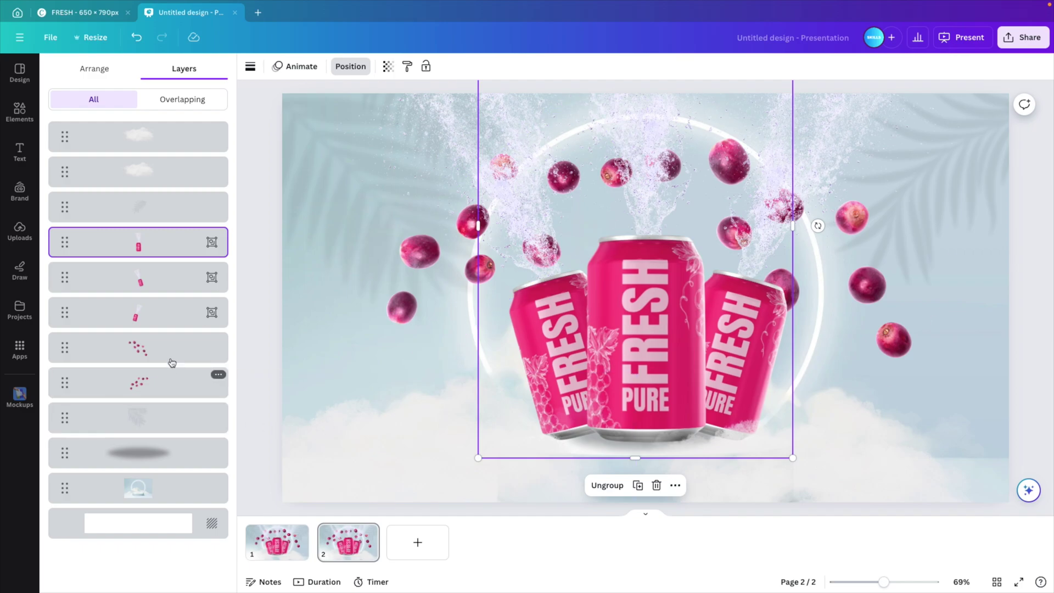
# Step: Move the right-hand grapes layer in front of the right can group on page 2
pyautogui.moveTo(151, 357); pyautogui.dragTo(147, 331)
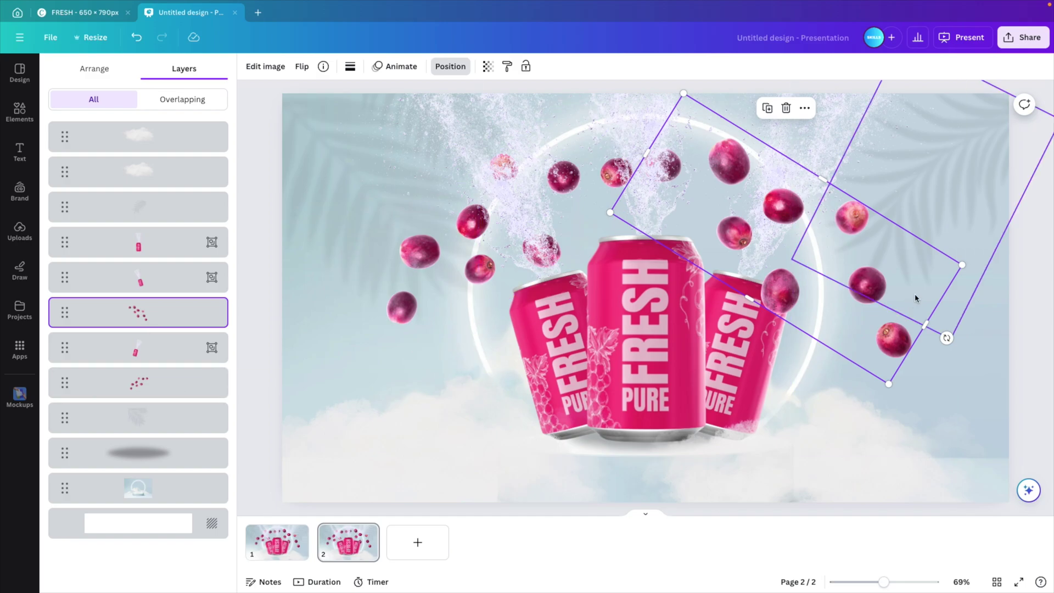
pyautogui.press('Escape')
pyautogui.press('Escape')
pyautogui.click(64, 66)
# Step: Apply the Tectonic animation to all three can groups and lower its intensity to about a quarter
pyautogui.click(211, 242)
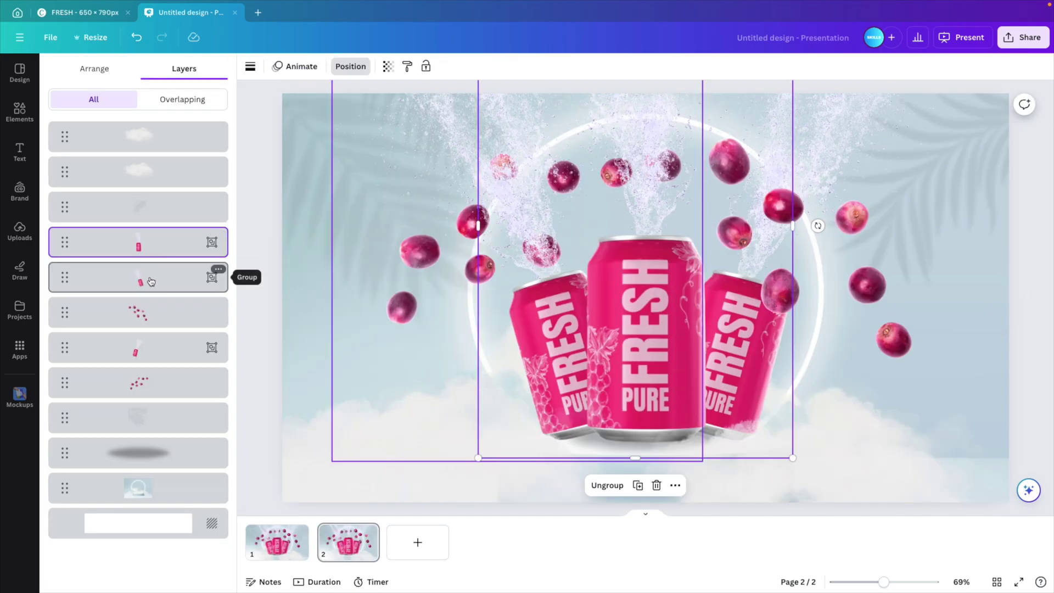
pyautogui.keyDown('shift'); pyautogui.click(150, 282); pyautogui.keyUp('shift')
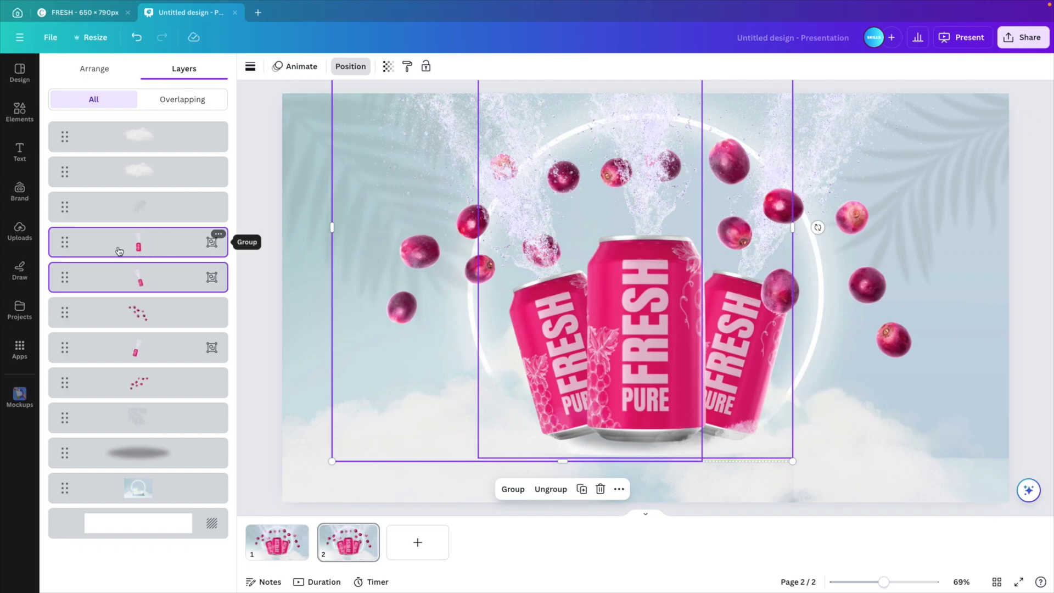
pyautogui.keyDown('shift'); pyautogui.click(161, 339); pyautogui.keyUp('shift')
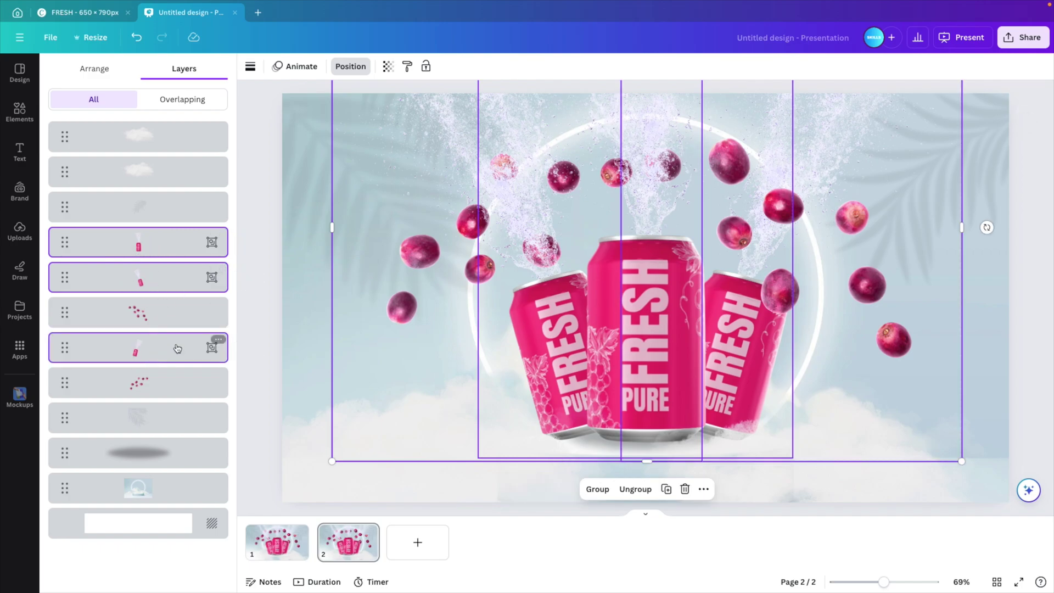
pyautogui.click(297, 67)
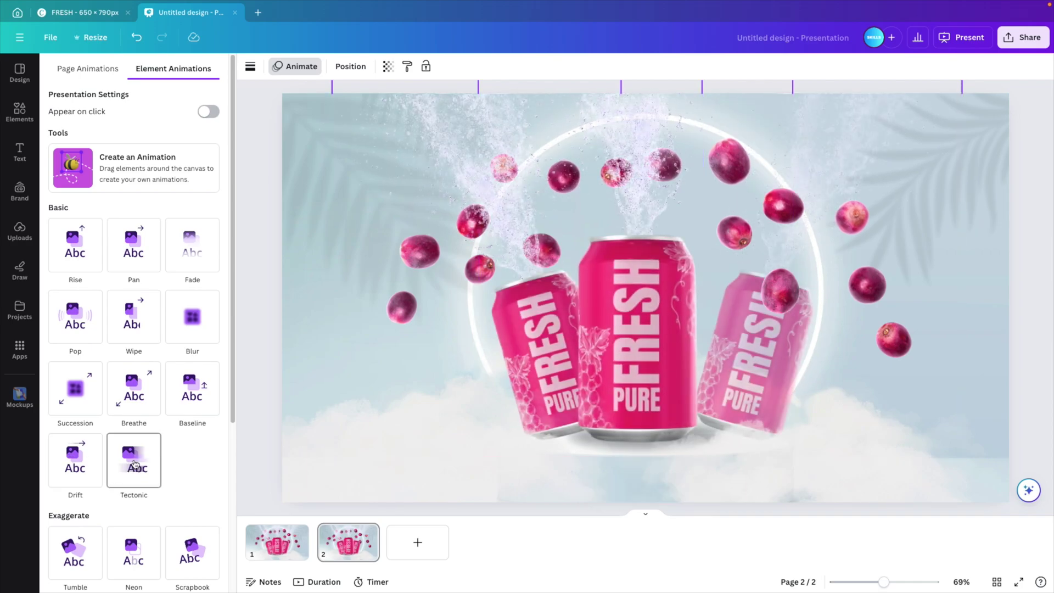
pyautogui.click(135, 464)
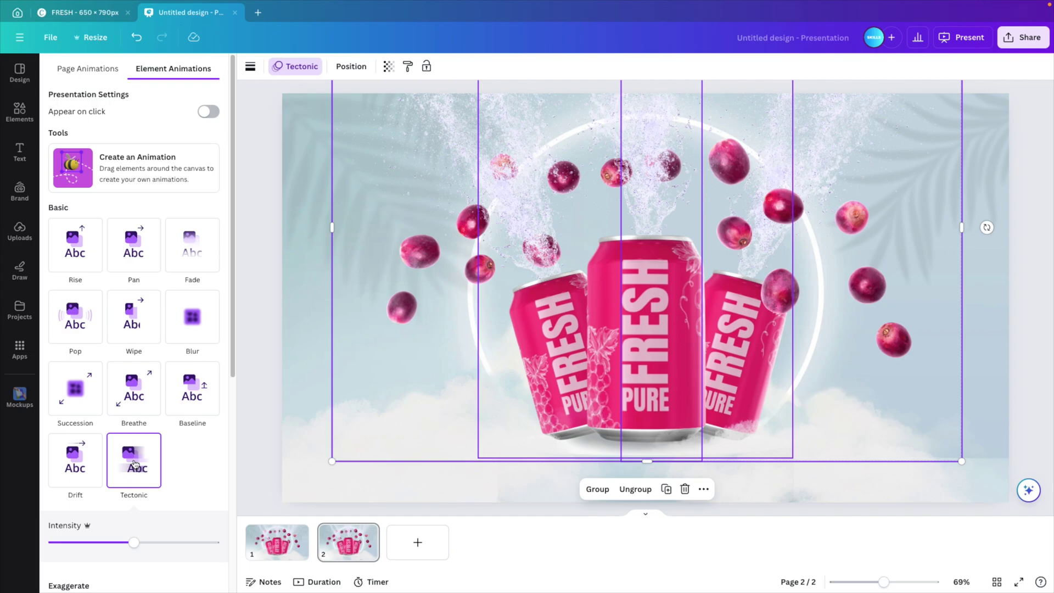
pyautogui.moveTo(128, 542); pyautogui.dragTo(92, 541)
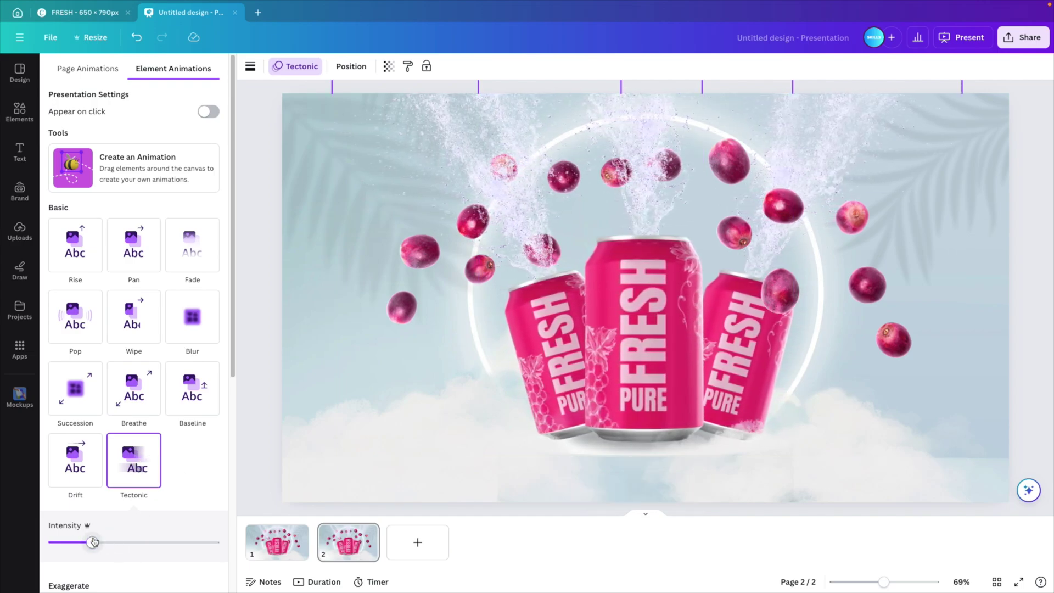
# Step: Apply the Pop animation on enter to both grape clusters and slow its speed to nearly the minimum
pyautogui.click(349, 67)
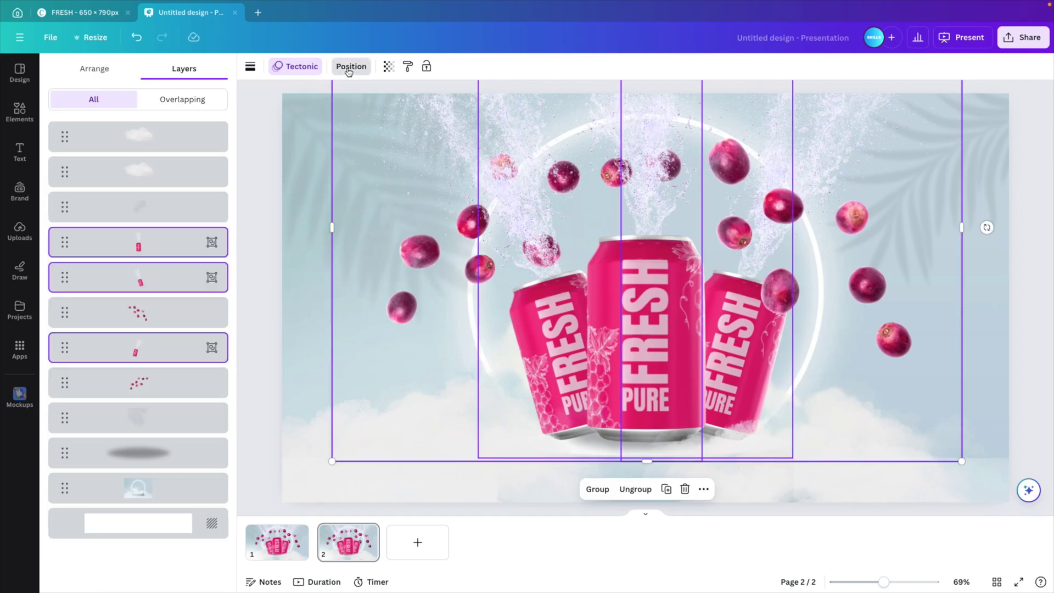
pyautogui.click(142, 312)
pyautogui.keyDown('shift'); pyautogui.click(144, 380); pyautogui.keyUp('shift')
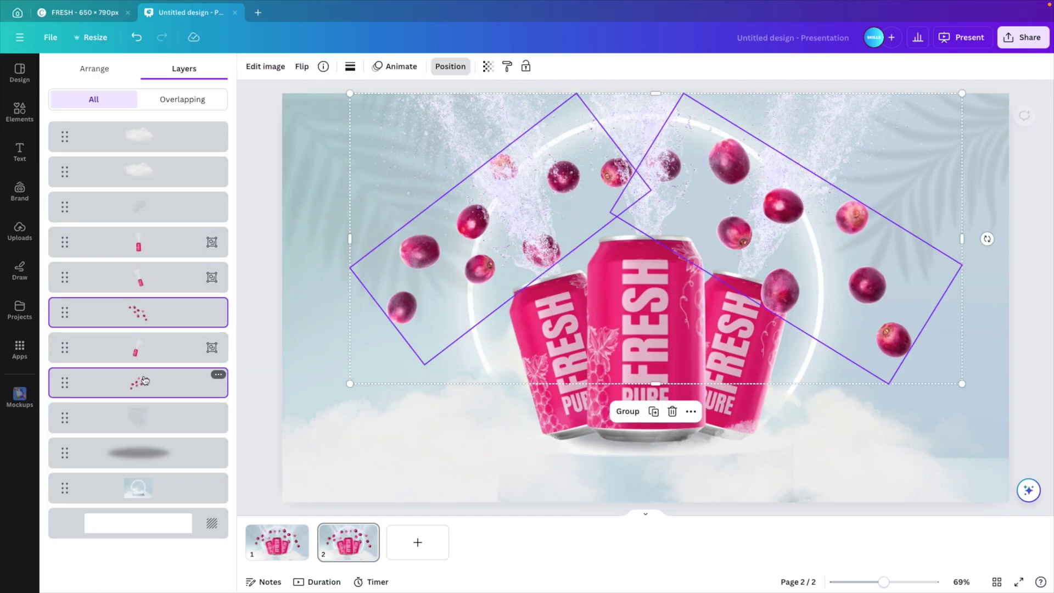
pyautogui.click(393, 67)
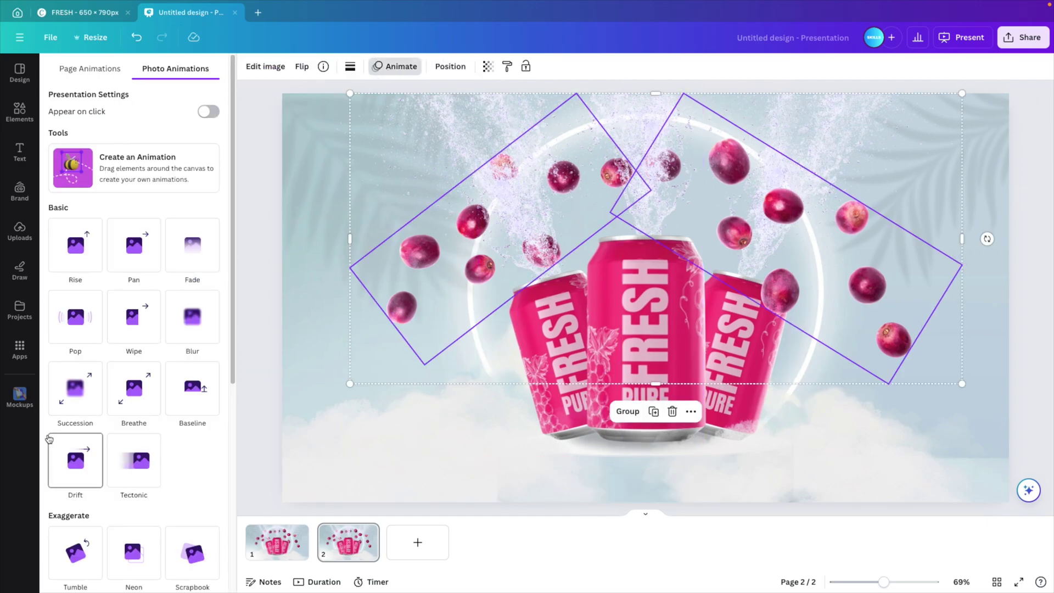
pyautogui.click(78, 322)
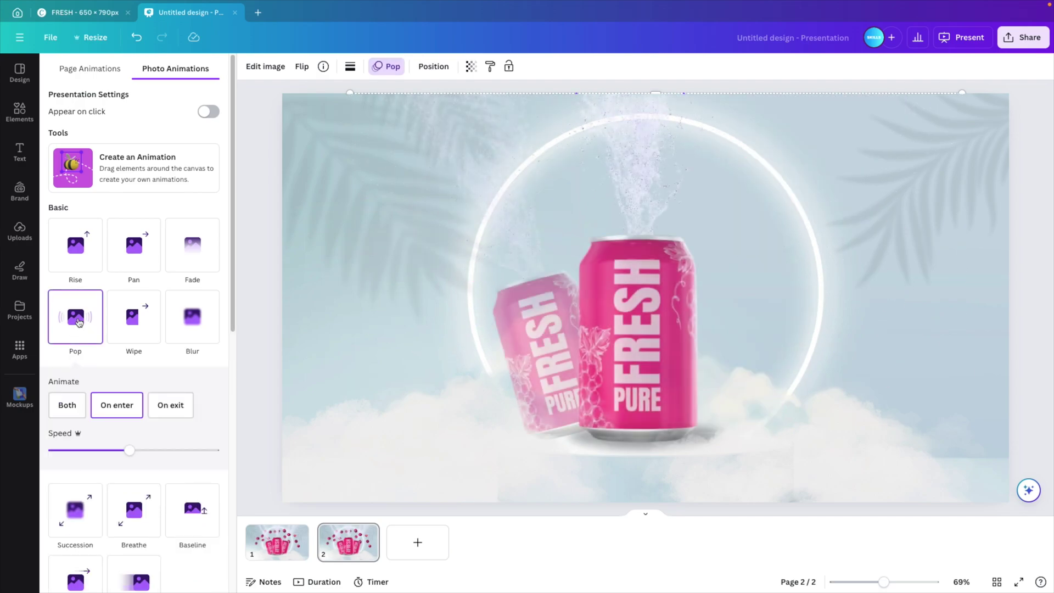
pyautogui.moveTo(132, 450); pyautogui.dragTo(60, 449)
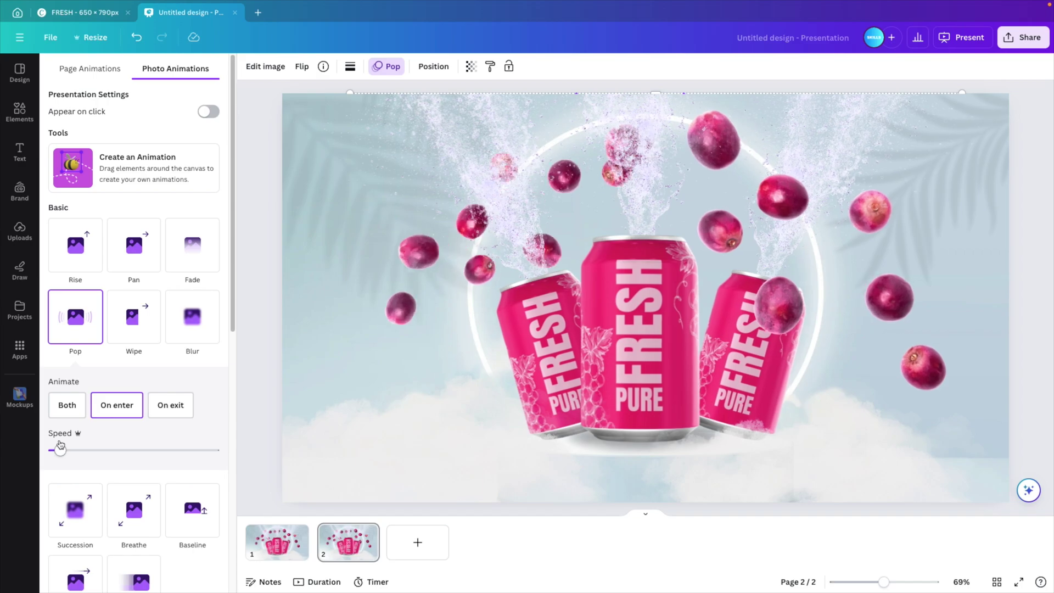
pyautogui.moveTo(60, 452); pyautogui.dragTo(55, 454)
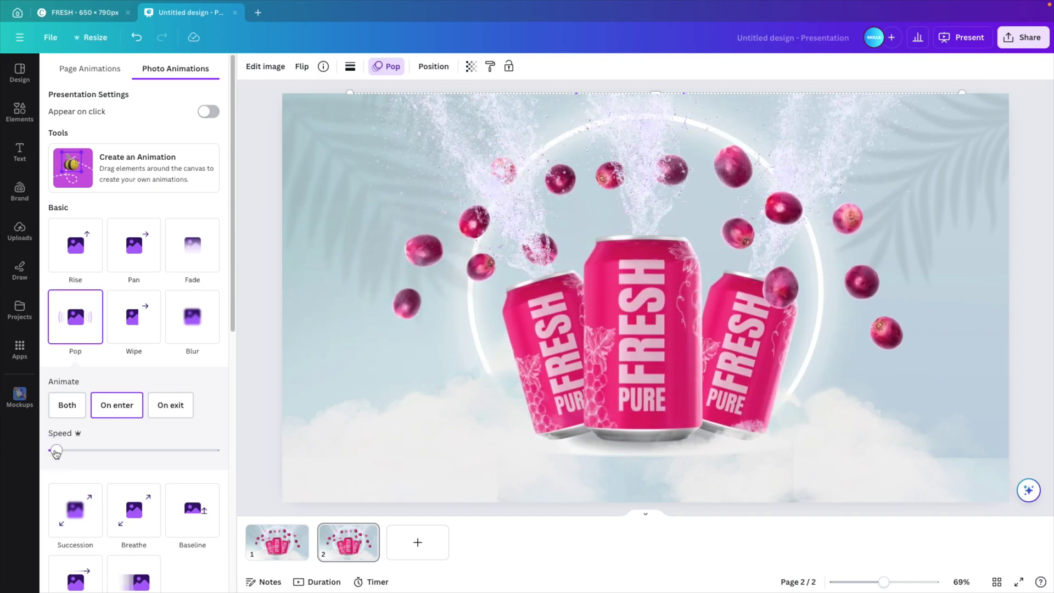
# Step: Apply the Fade animation on enter to the shadow beneath the cans and slow down its speed
pyautogui.click(433, 66)
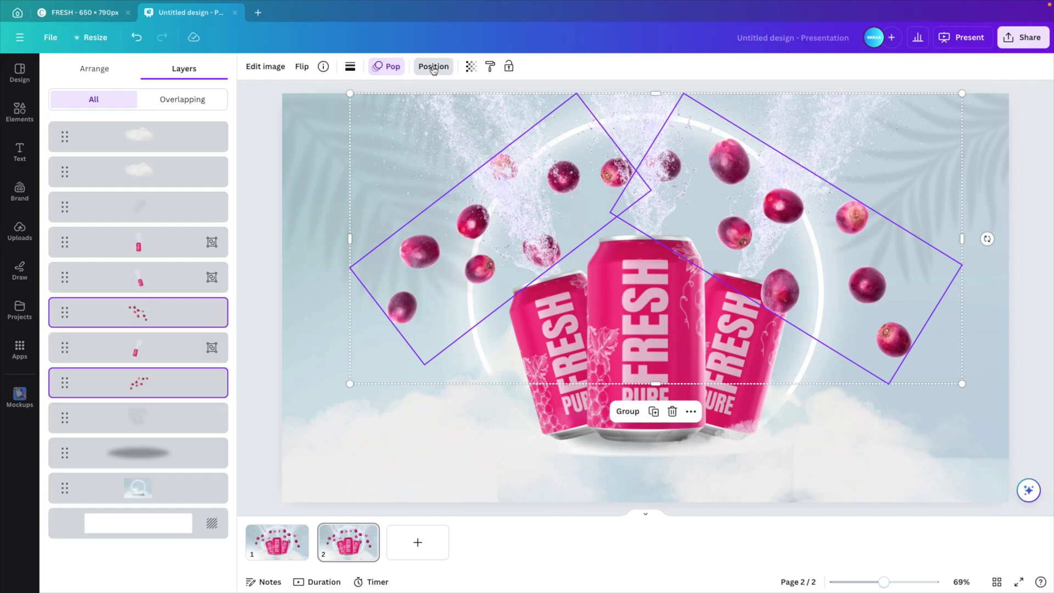
pyautogui.click(154, 417)
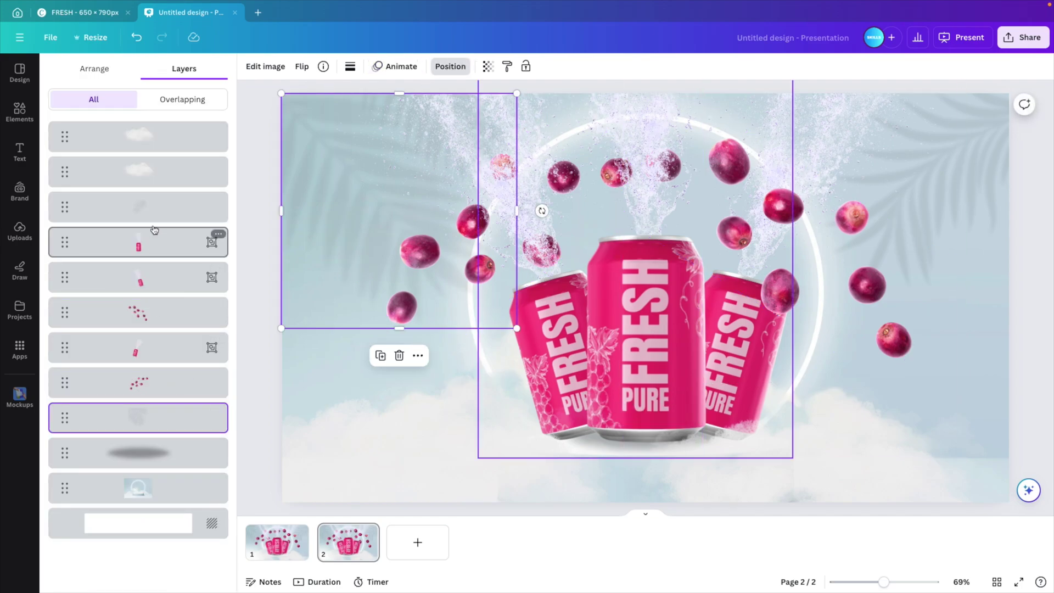
pyautogui.click(155, 454)
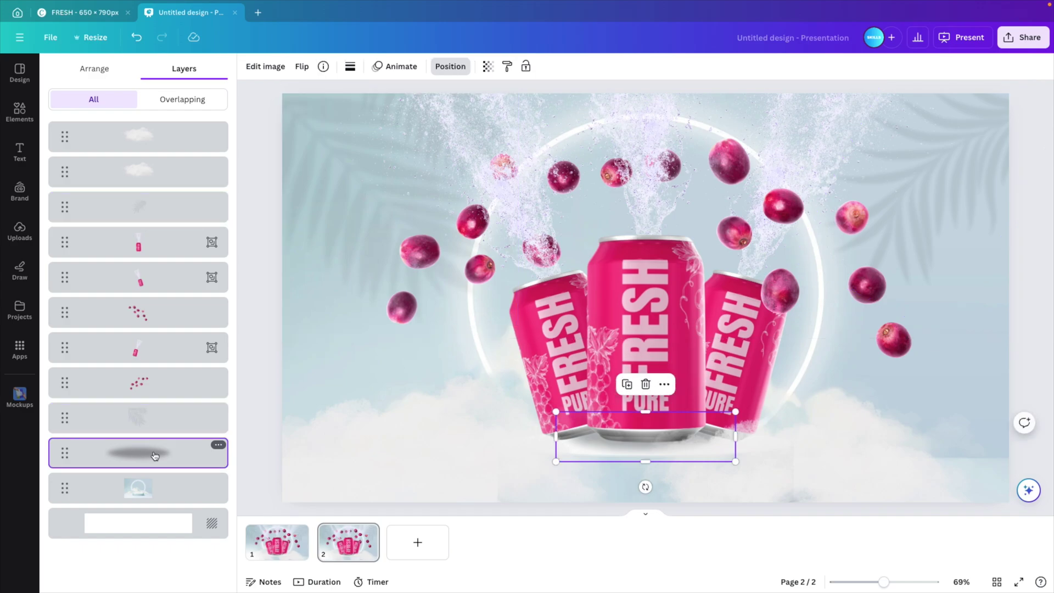
pyautogui.click(395, 67)
pyautogui.click(207, 262)
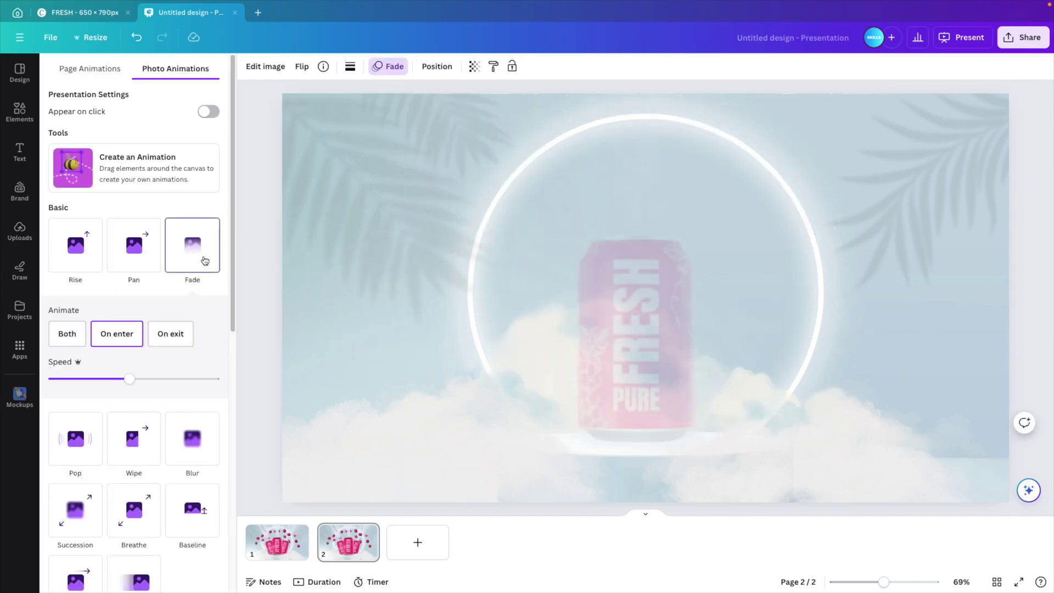
pyautogui.moveTo(130, 379); pyautogui.dragTo(73, 380)
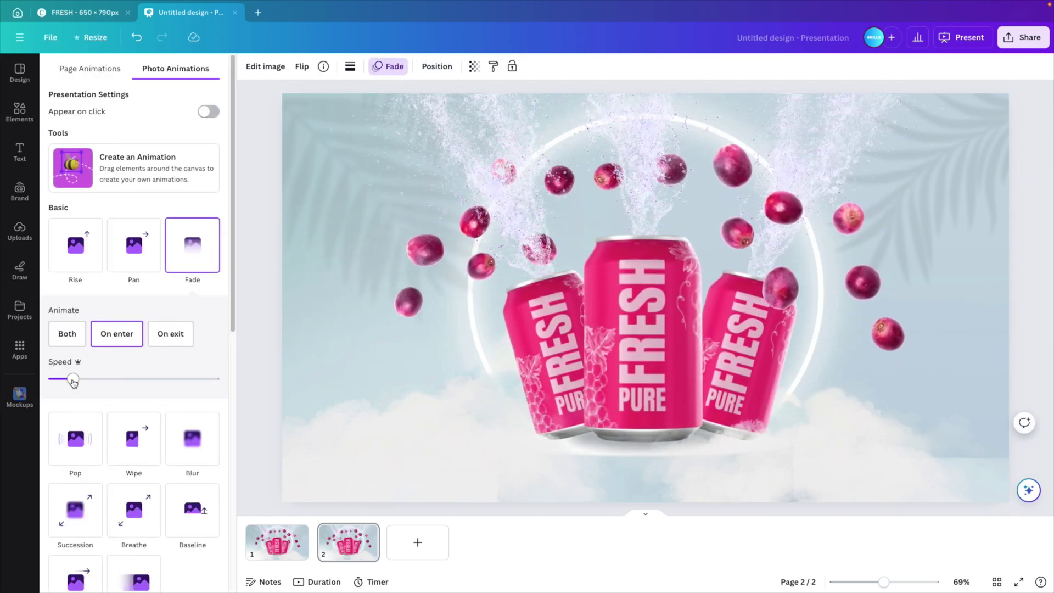
# Step: Apply the Pan animation on enter to both leaf shadows together
pyautogui.click(437, 66)
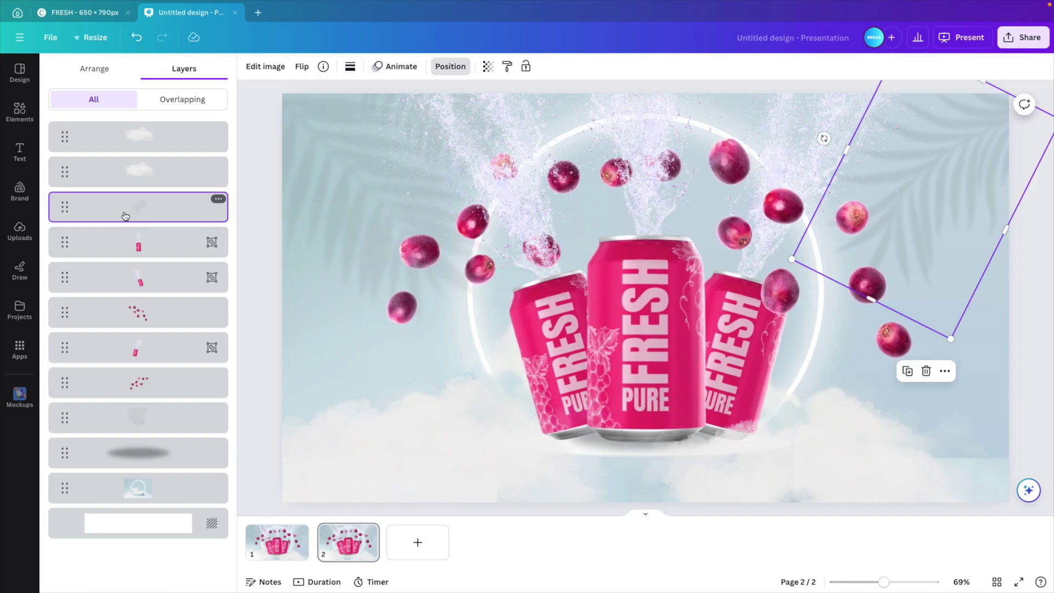
pyautogui.keyDown('shift'); pyautogui.click(148, 431); pyautogui.keyUp('shift')
pyautogui.click(378, 70)
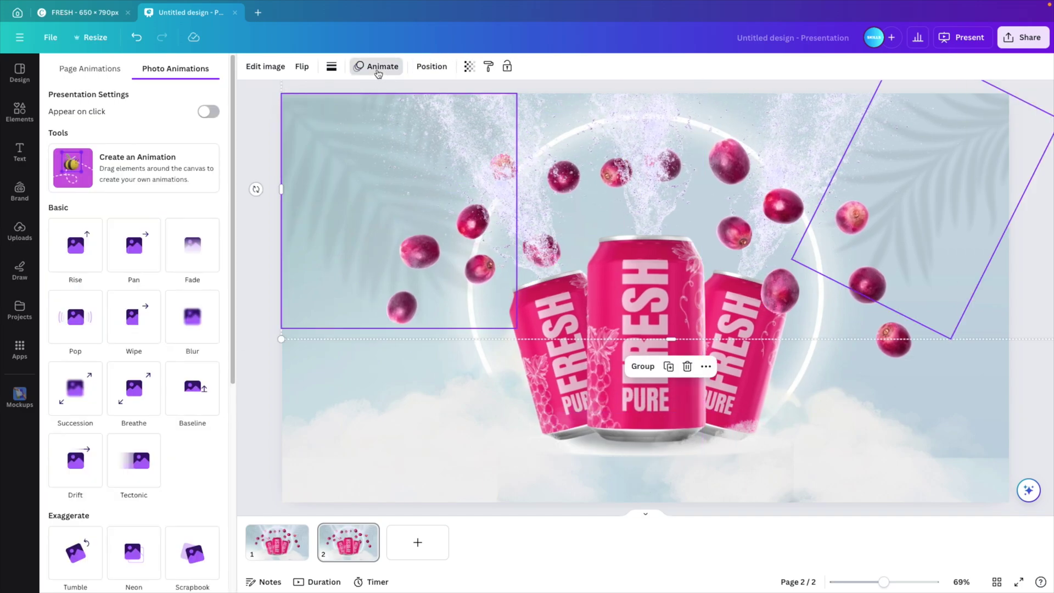
pyautogui.click(143, 246)
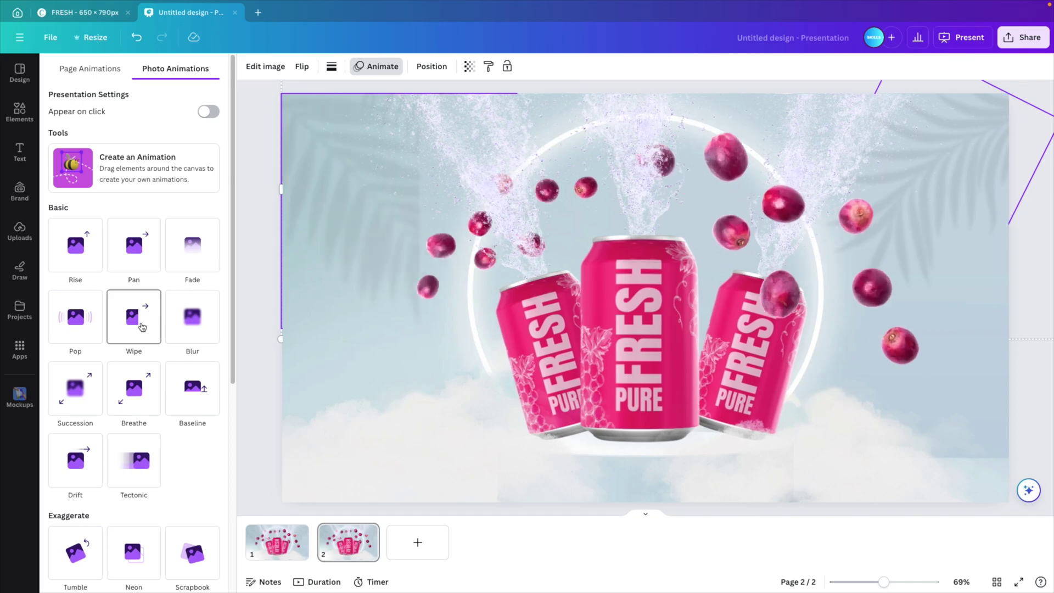
pyautogui.click(73, 266)
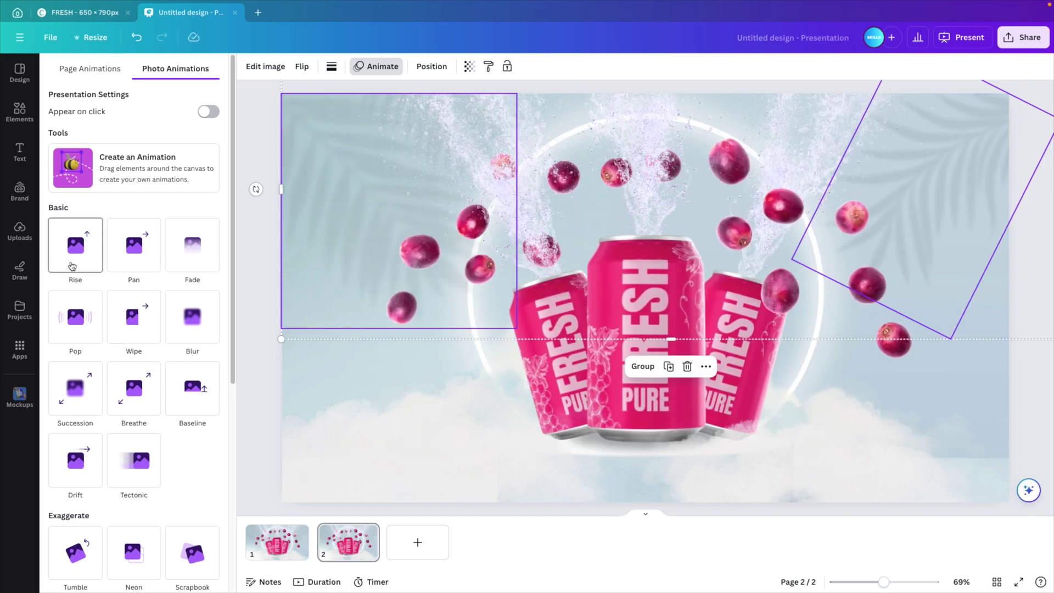
pyautogui.click(137, 248)
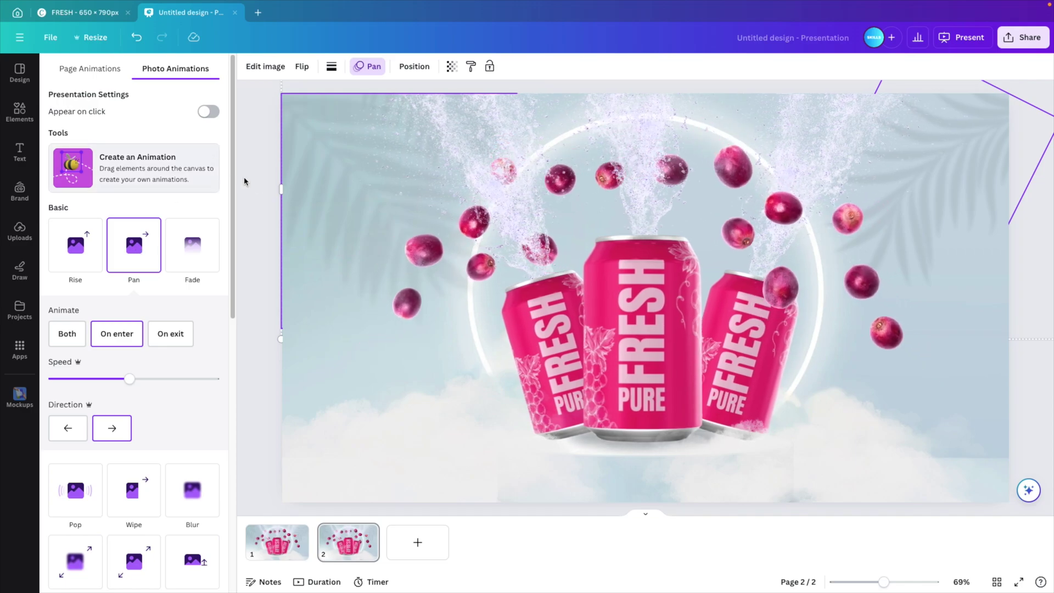
# Step: Make the left leaf shadow pan rightward and the right one leftward, both at a slower speed
pyautogui.click(263, 191)
pyautogui.click(223, 212)
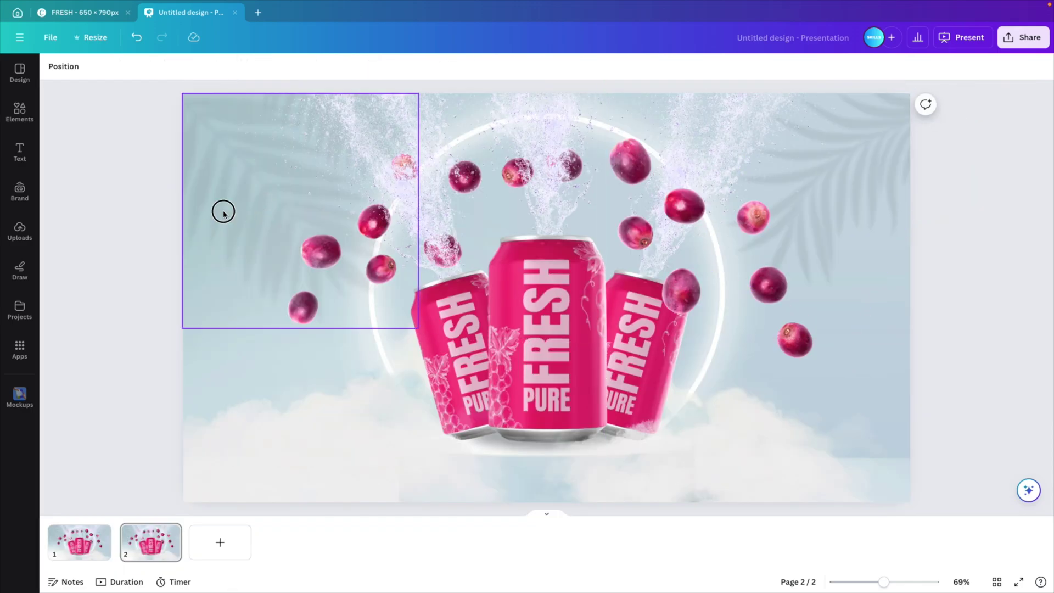
pyautogui.click(188, 66)
pyautogui.click(113, 428)
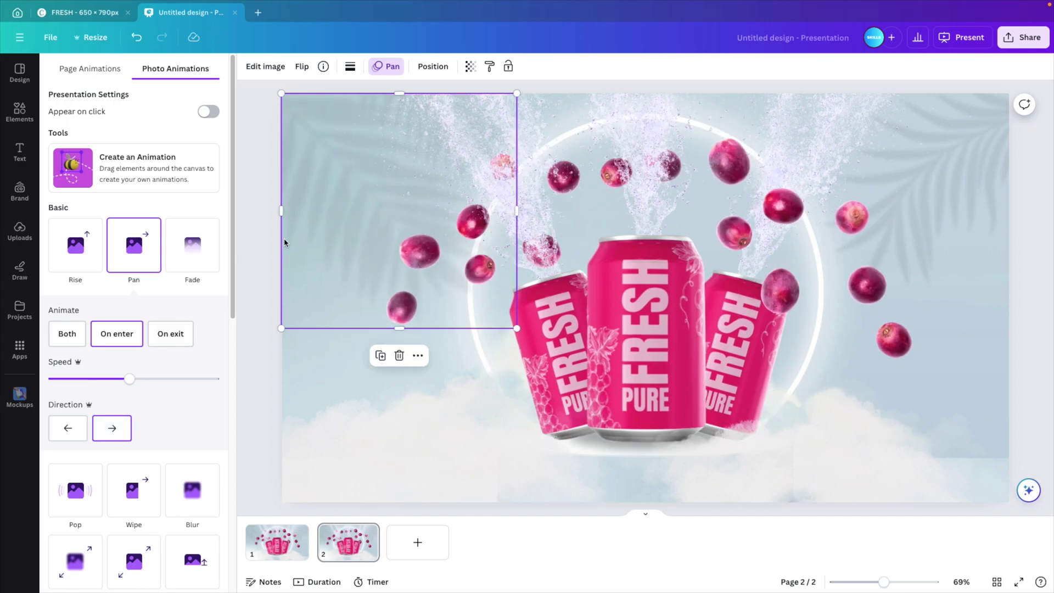
pyautogui.click(966, 194)
pyautogui.click(70, 429)
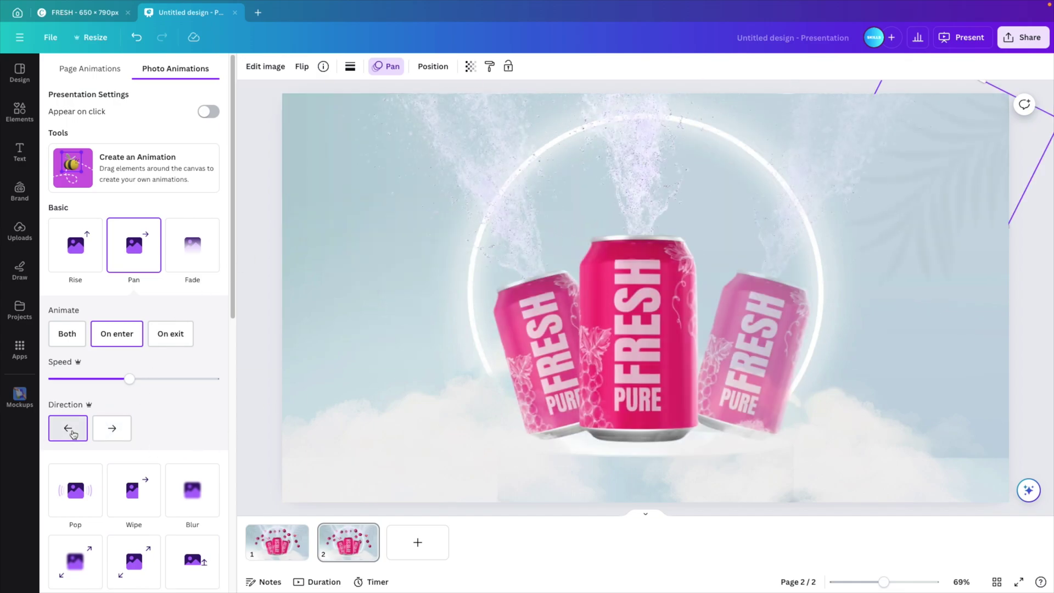
pyautogui.click(300, 220)
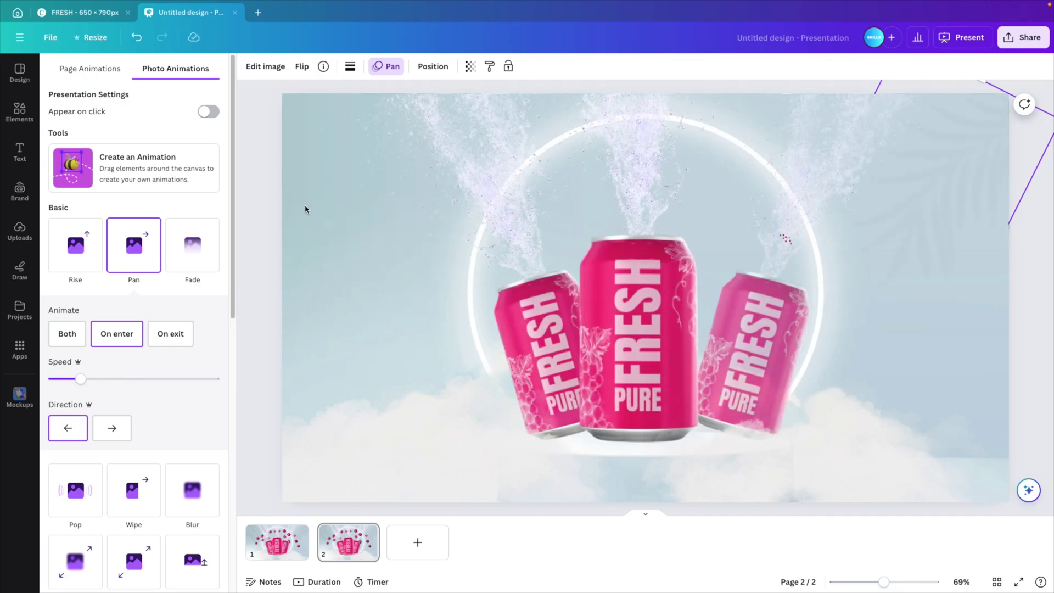
pyautogui.click(78, 380)
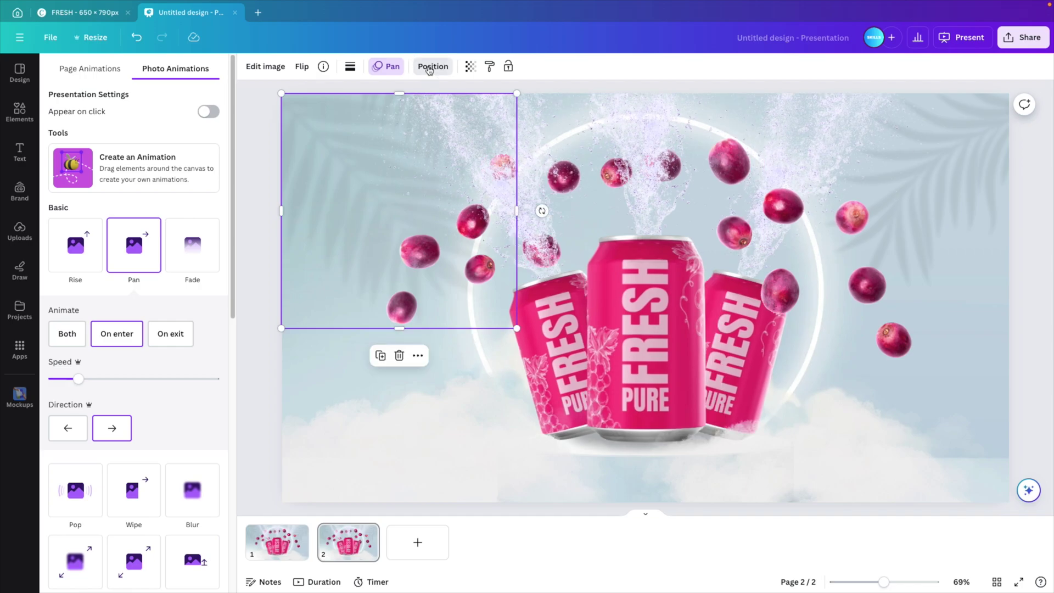
# Step: Apply the Baseline animation on enter with upward direction to both clouds and slow down its speed
pyautogui.click(428, 66)
pyautogui.click(463, 452)
pyautogui.keyDown('shift'); pyautogui.click(813, 470); pyautogui.keyUp('shift')
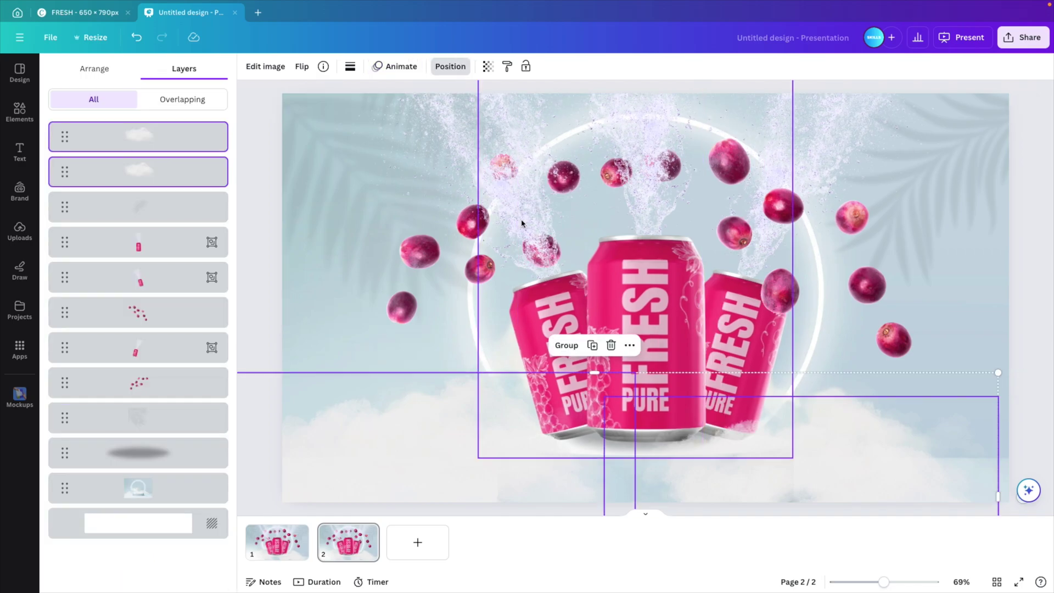
pyautogui.click(399, 67)
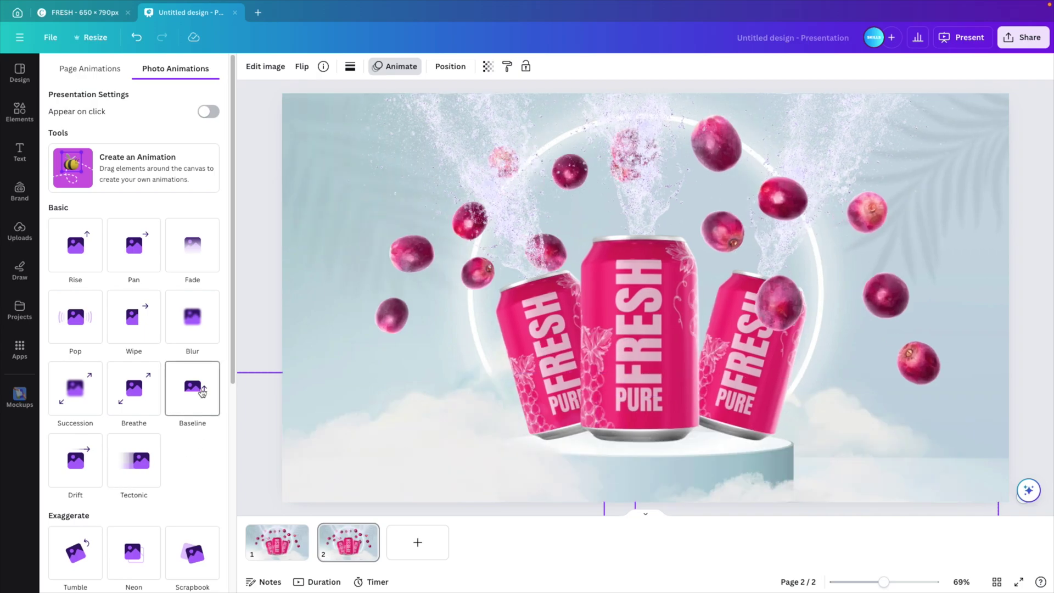
pyautogui.click(205, 406)
pyautogui.moveTo(122, 528); pyautogui.dragTo(88, 524)
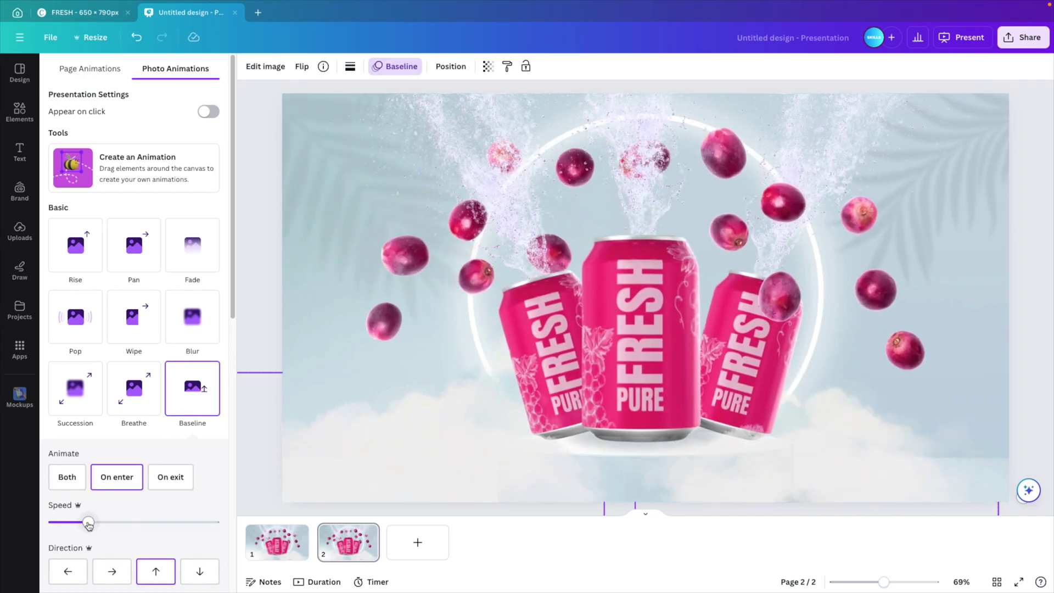
# Step: Select all the animated elements on page 2 together and show their element timing above the page thumbnail
pyautogui.moveTo(883, 581); pyautogui.dragTo(864, 581)
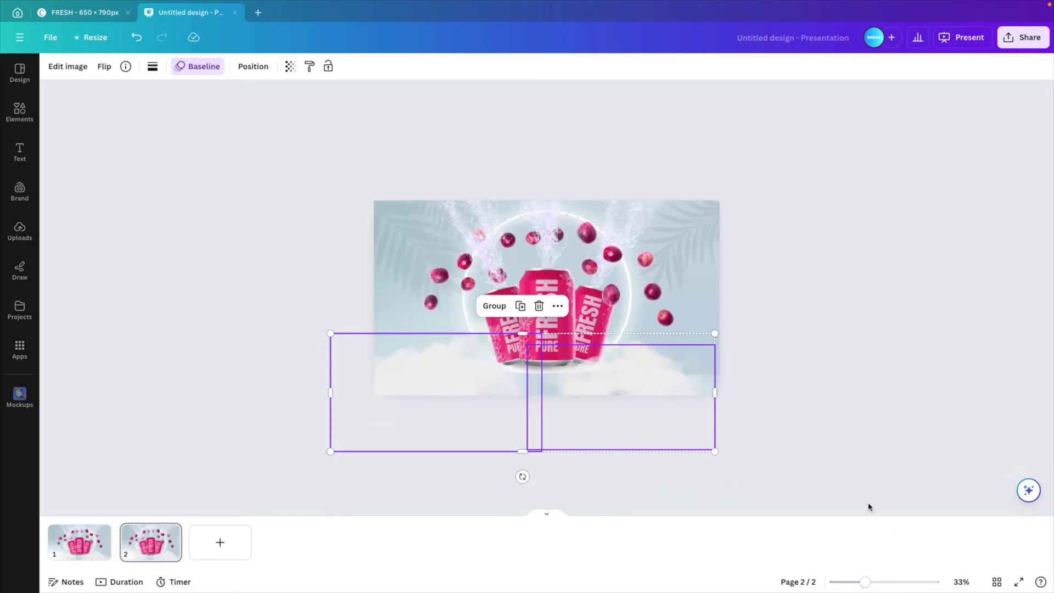
pyautogui.scroll(-2, 818, 420)
pyautogui.scroll(3, 814, 417)
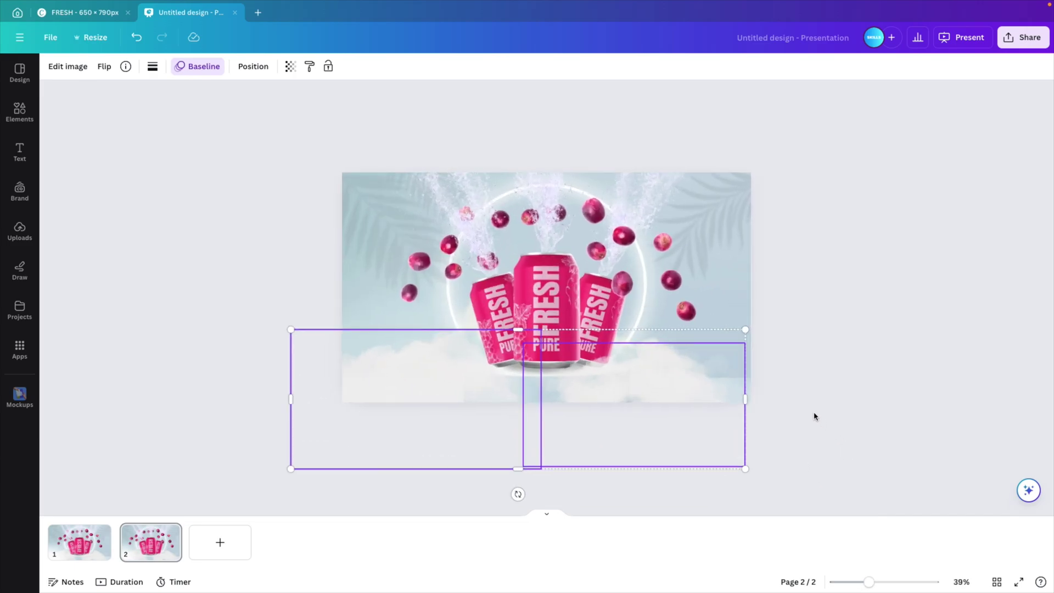
pyautogui.scroll(1, 814, 416)
pyautogui.scroll(-1, 814, 416)
pyautogui.scroll(1, 814, 414)
pyautogui.moveTo(905, 420); pyautogui.dragTo(267, 190)
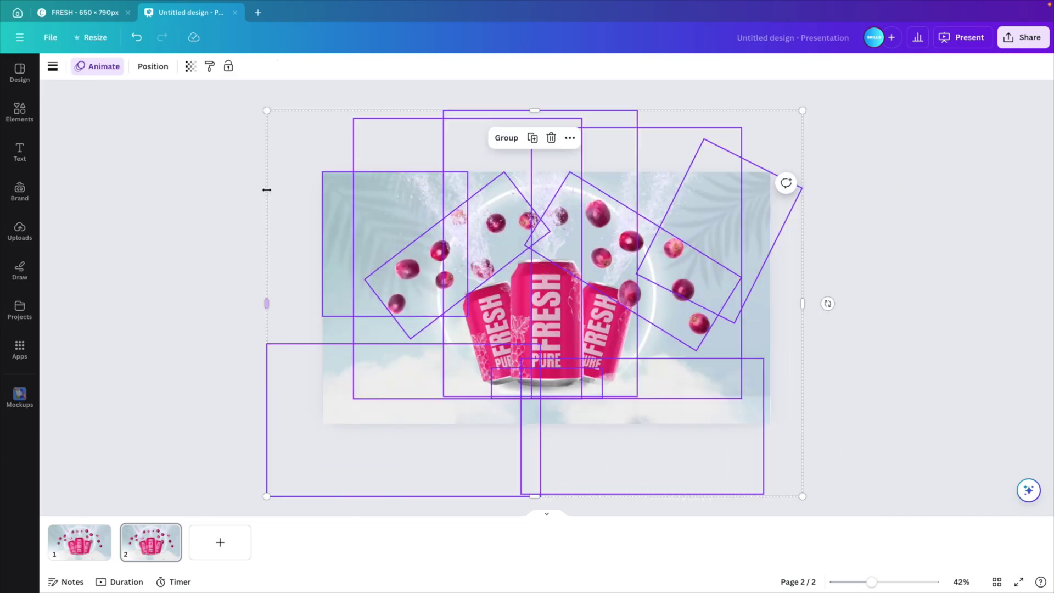
pyautogui.rightClick(491, 227)
pyautogui.click(540, 458)
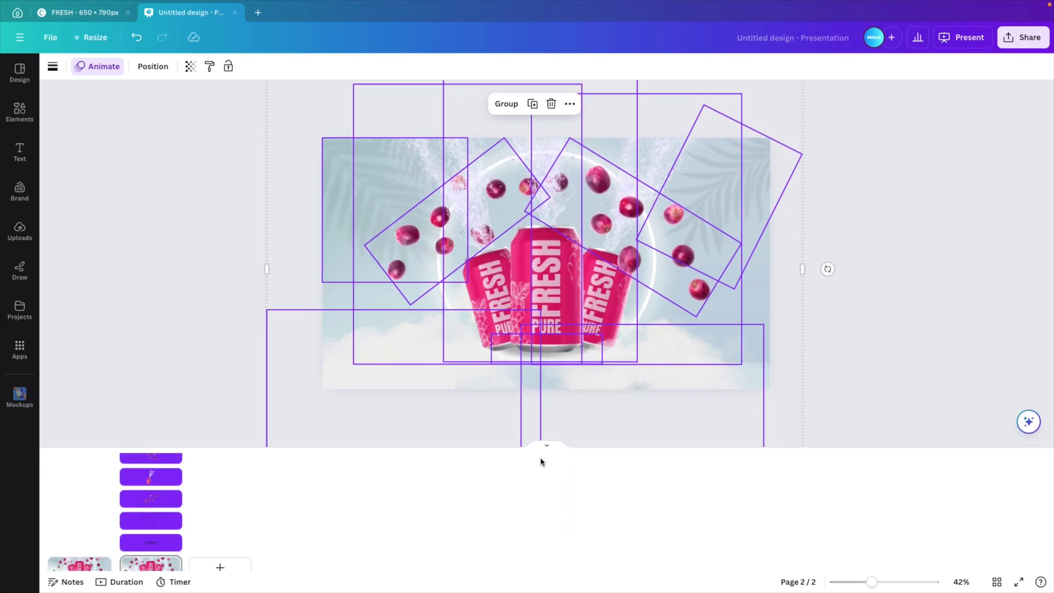
# Step: Delay the start of the can shadow under the cans and of the left leaf shadow slightly in page 2's element timing
pyautogui.scroll(1, 173, 505)
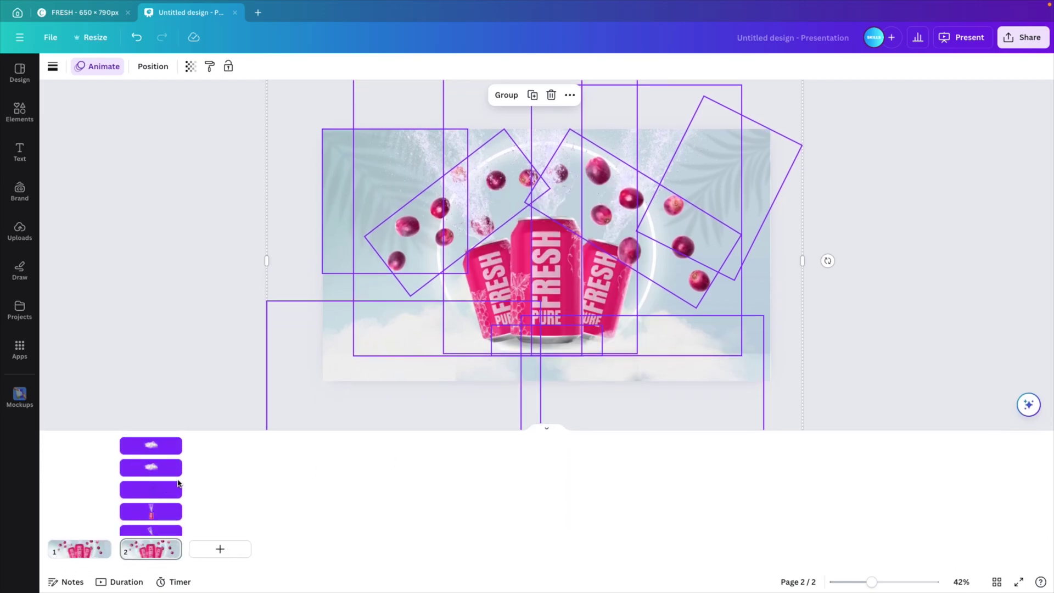
pyautogui.scroll(-5, 167, 477)
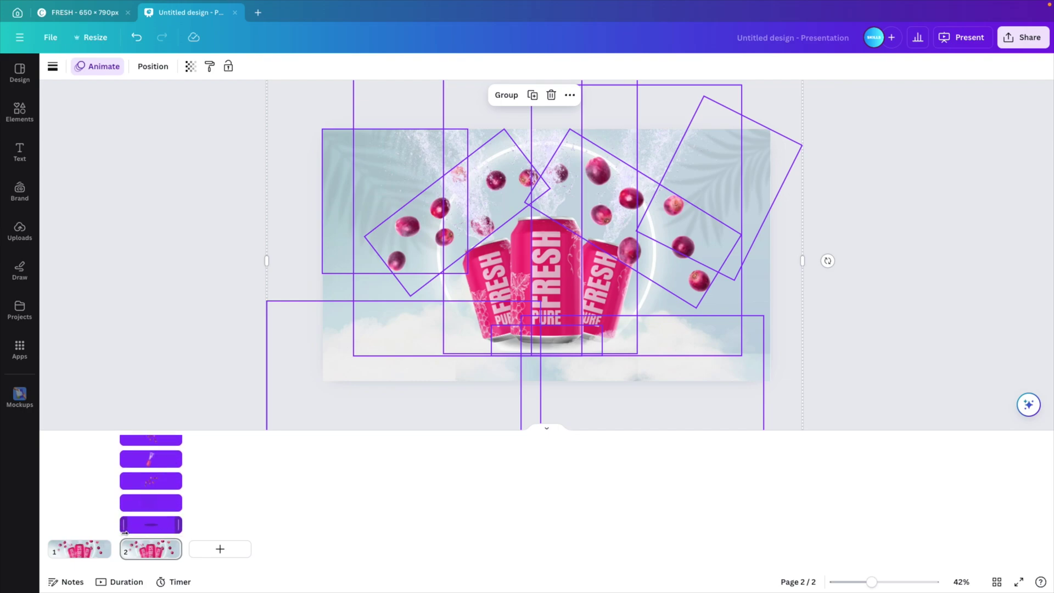
pyautogui.moveTo(124, 525); pyautogui.dragTo(129, 501)
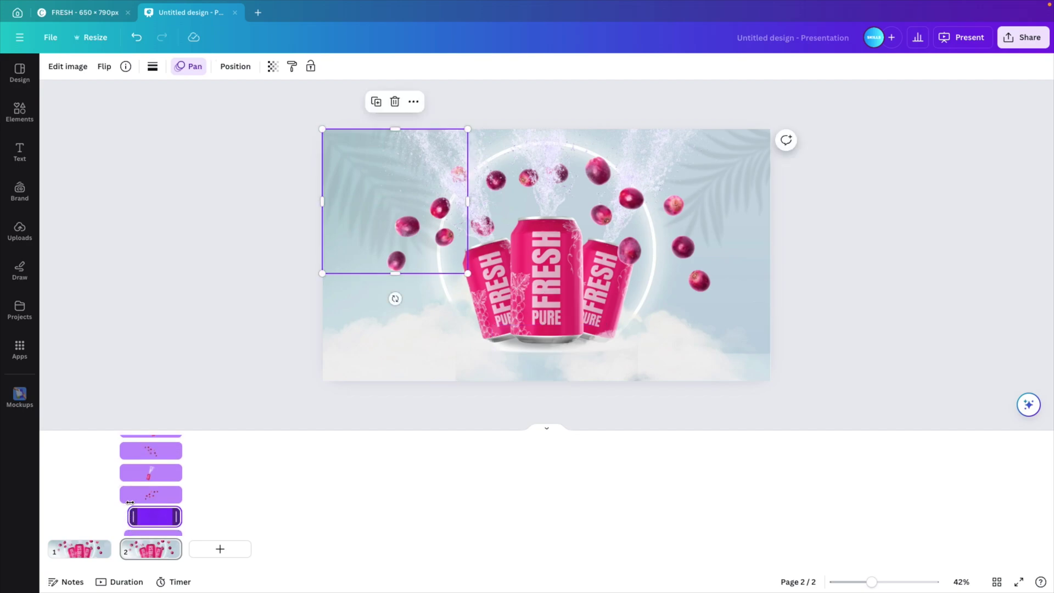
# Step: Delay the start of the right leaf shadow slightly in page 2's element timing
pyautogui.scroll(2, 130, 502)
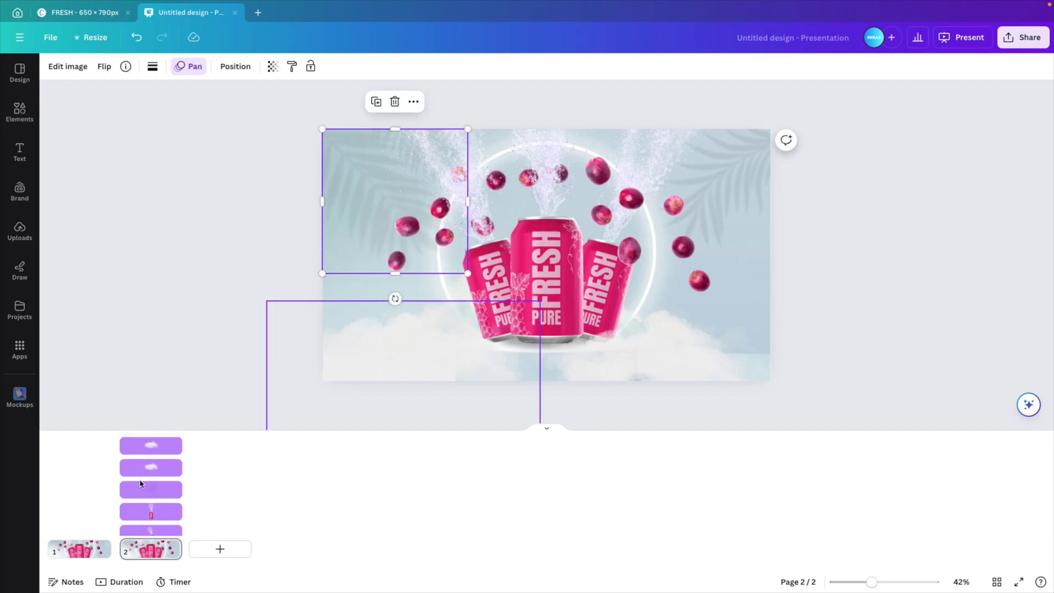
pyautogui.click(141, 483)
pyautogui.scroll(-2, 141, 477)
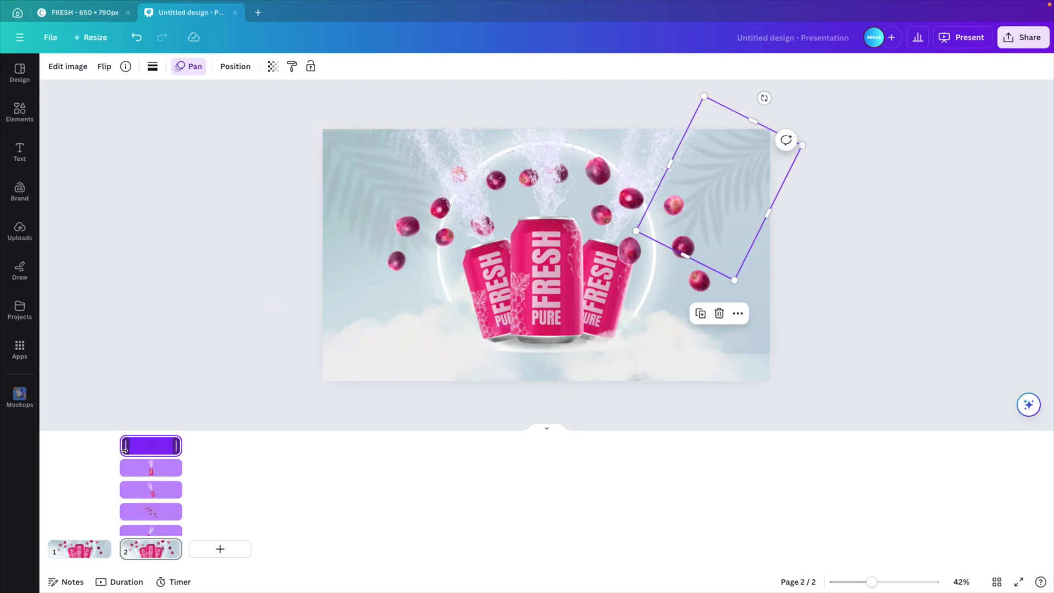
pyautogui.moveTo(124, 449); pyautogui.dragTo(129, 449)
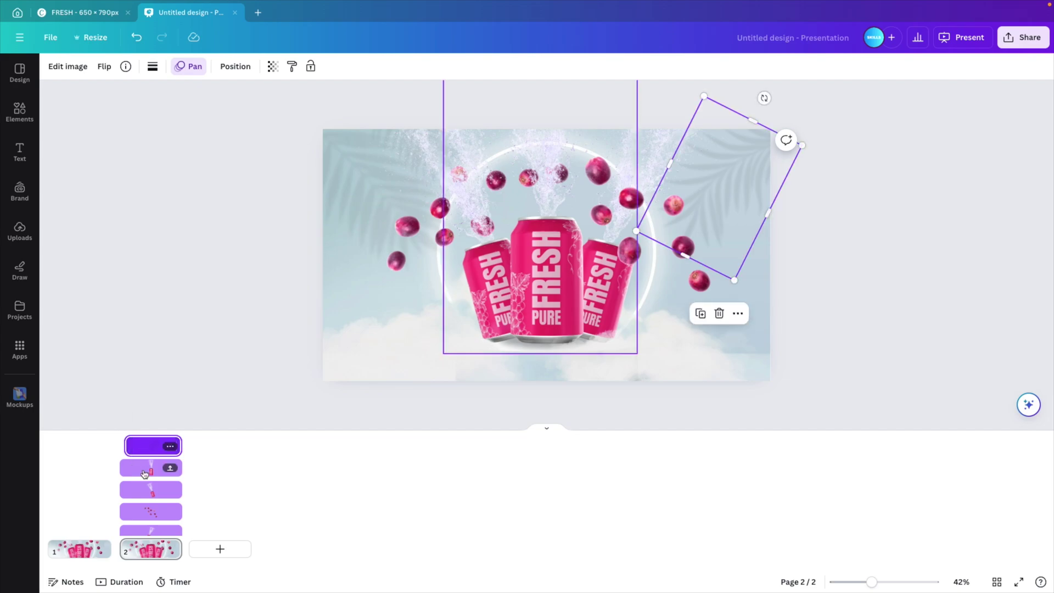
pyautogui.scroll(-3, 145, 483)
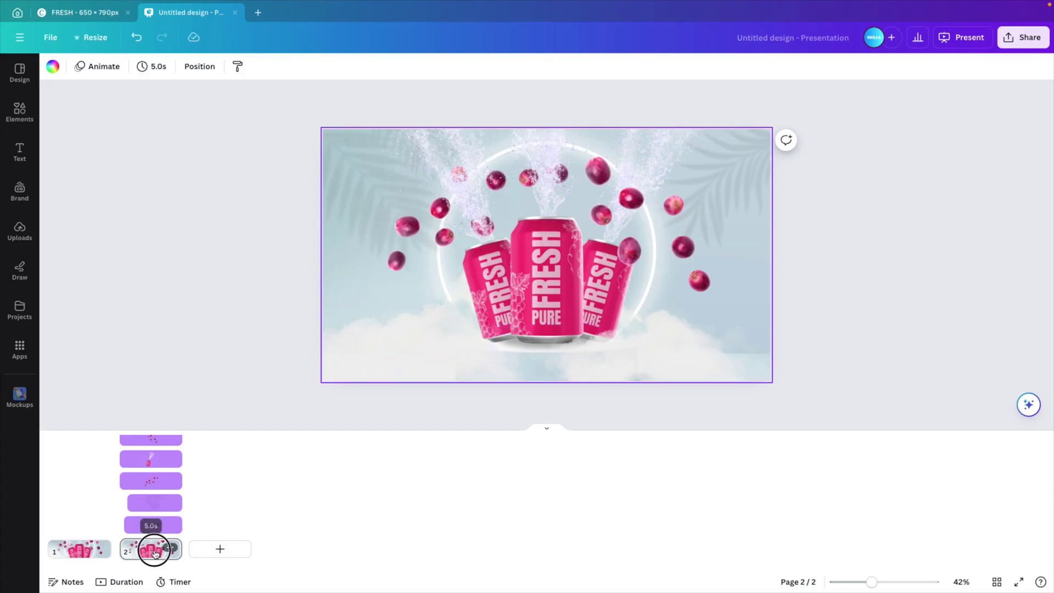
# Step: Duplicate page 2, then clear the cans, grapes, leaf shadows, added clouds and can shadow from page 2, keeping only the pedestal background
pyautogui.click(154, 552)
pyautogui.hotkey('ctrl', 'd')
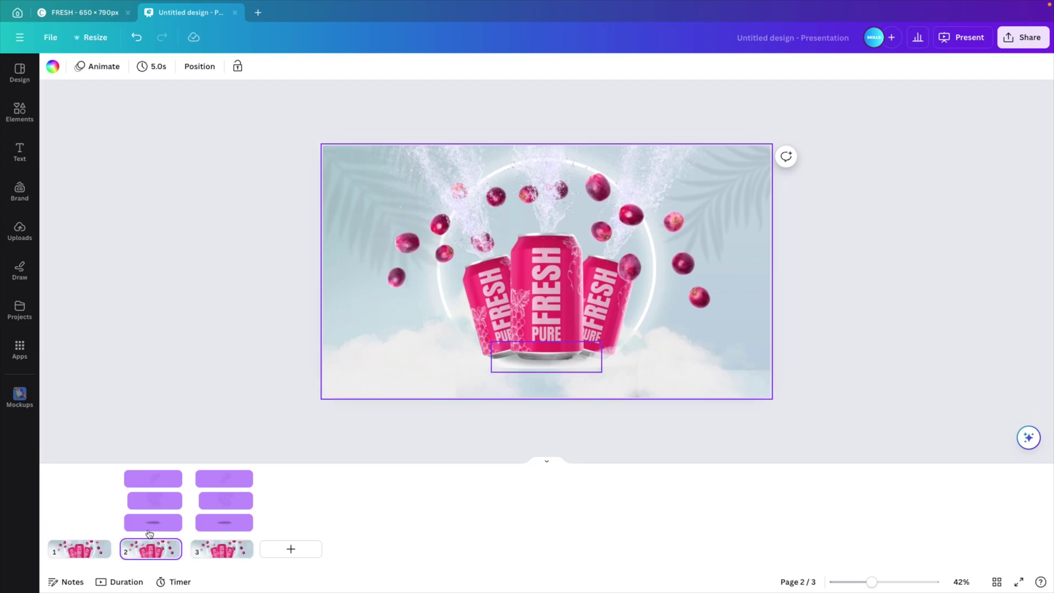
pyautogui.moveTo(282, 159); pyautogui.dragTo(795, 322)
pyautogui.press('Delete')
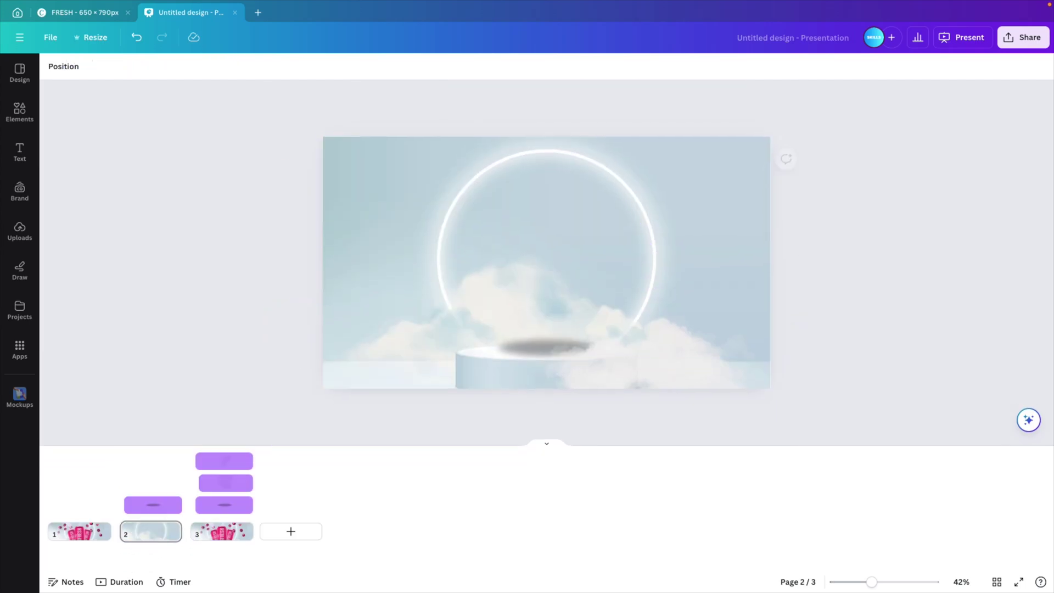
pyautogui.click(640, 356)
pyautogui.hotkey('ctrl', 'z')
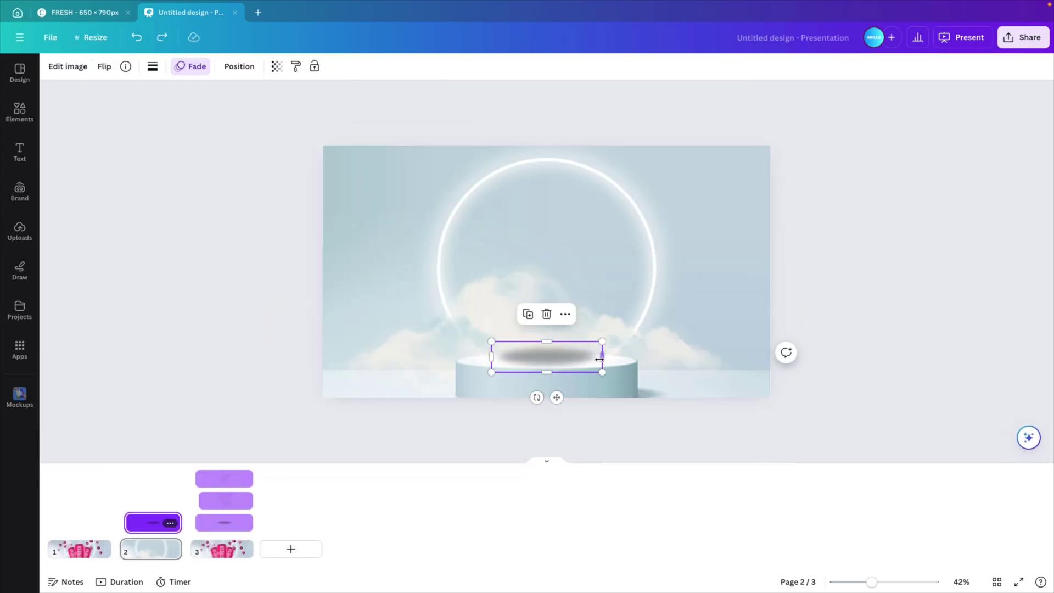
pyautogui.press('Delete')
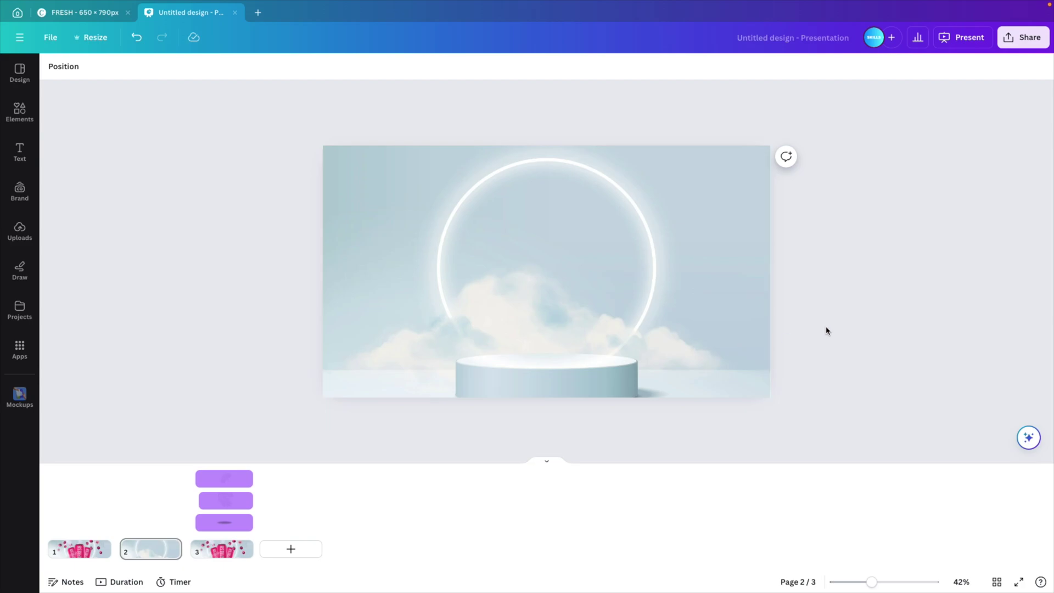
# Step: Hide the page thumbnails, review all three pages in a zoomed-out view and start the full-screen presentation from page 2
pyautogui.click(557, 463)
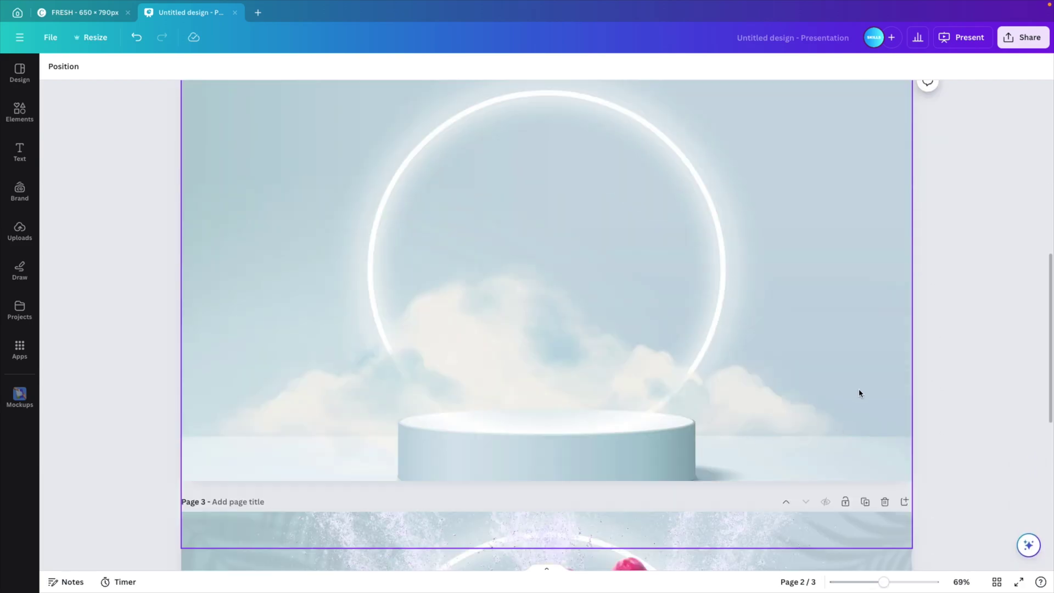
pyautogui.scroll(-5, 860, 393)
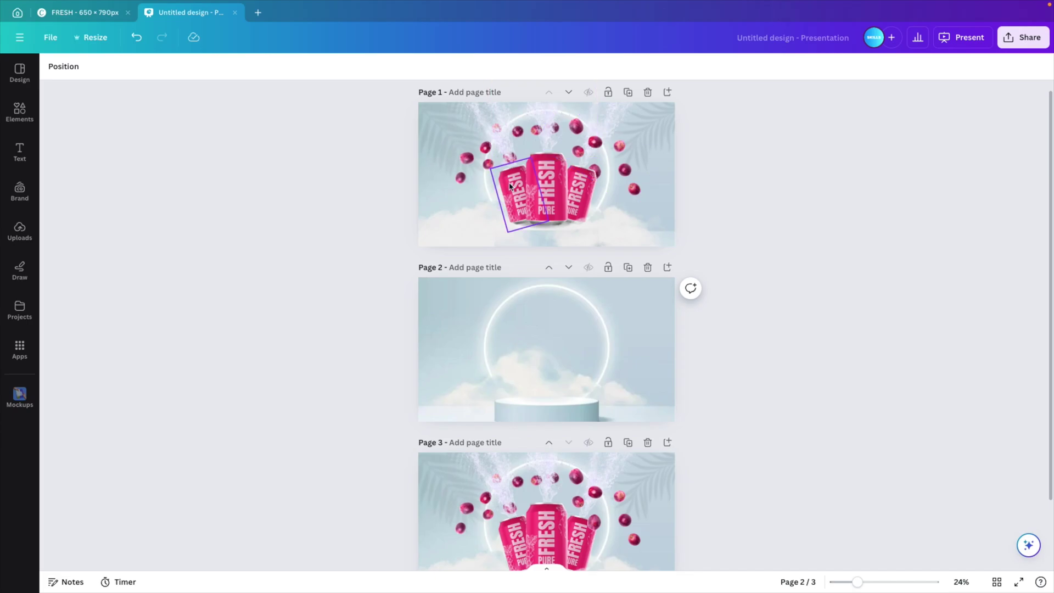
pyautogui.scroll(-2, 548, 395)
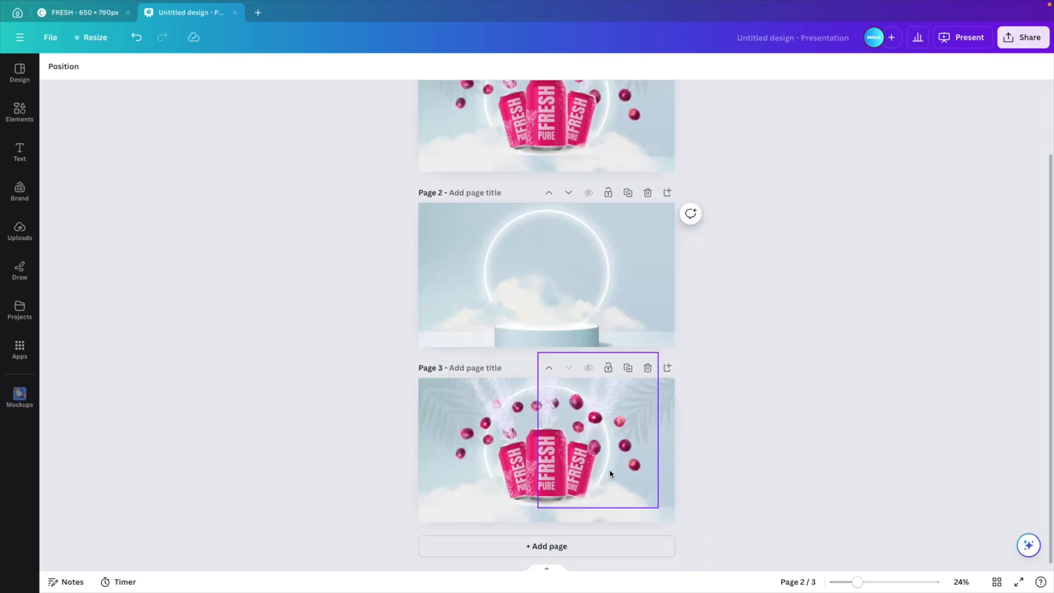
pyautogui.click(664, 321)
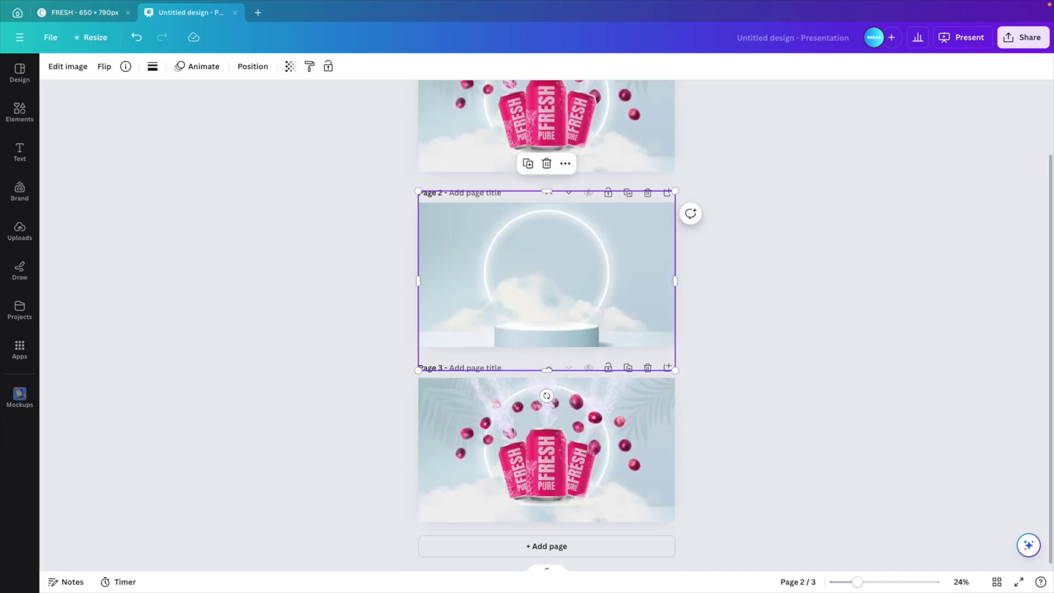
pyautogui.click(1016, 581)
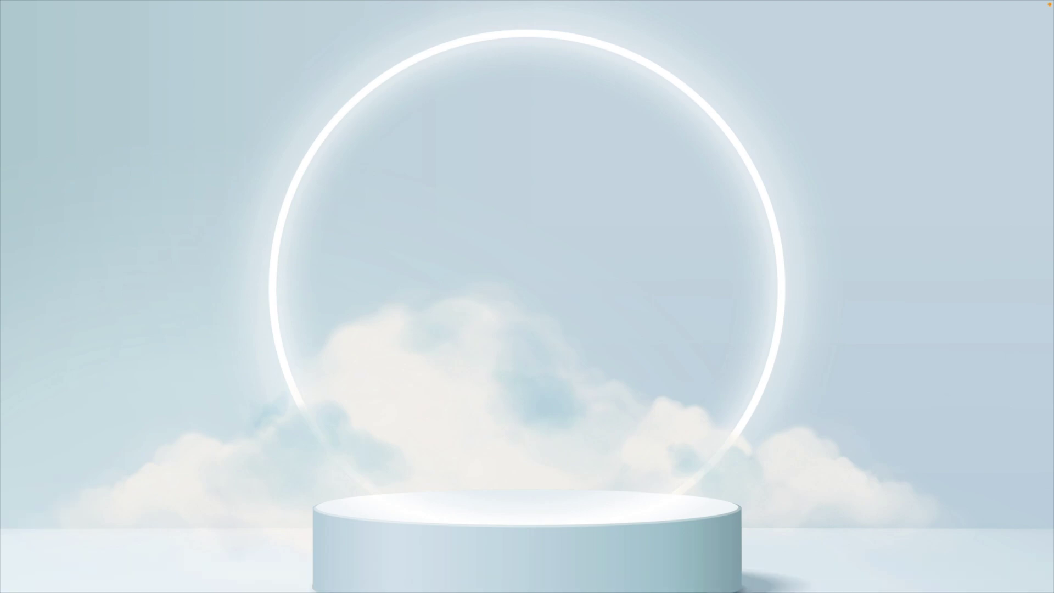